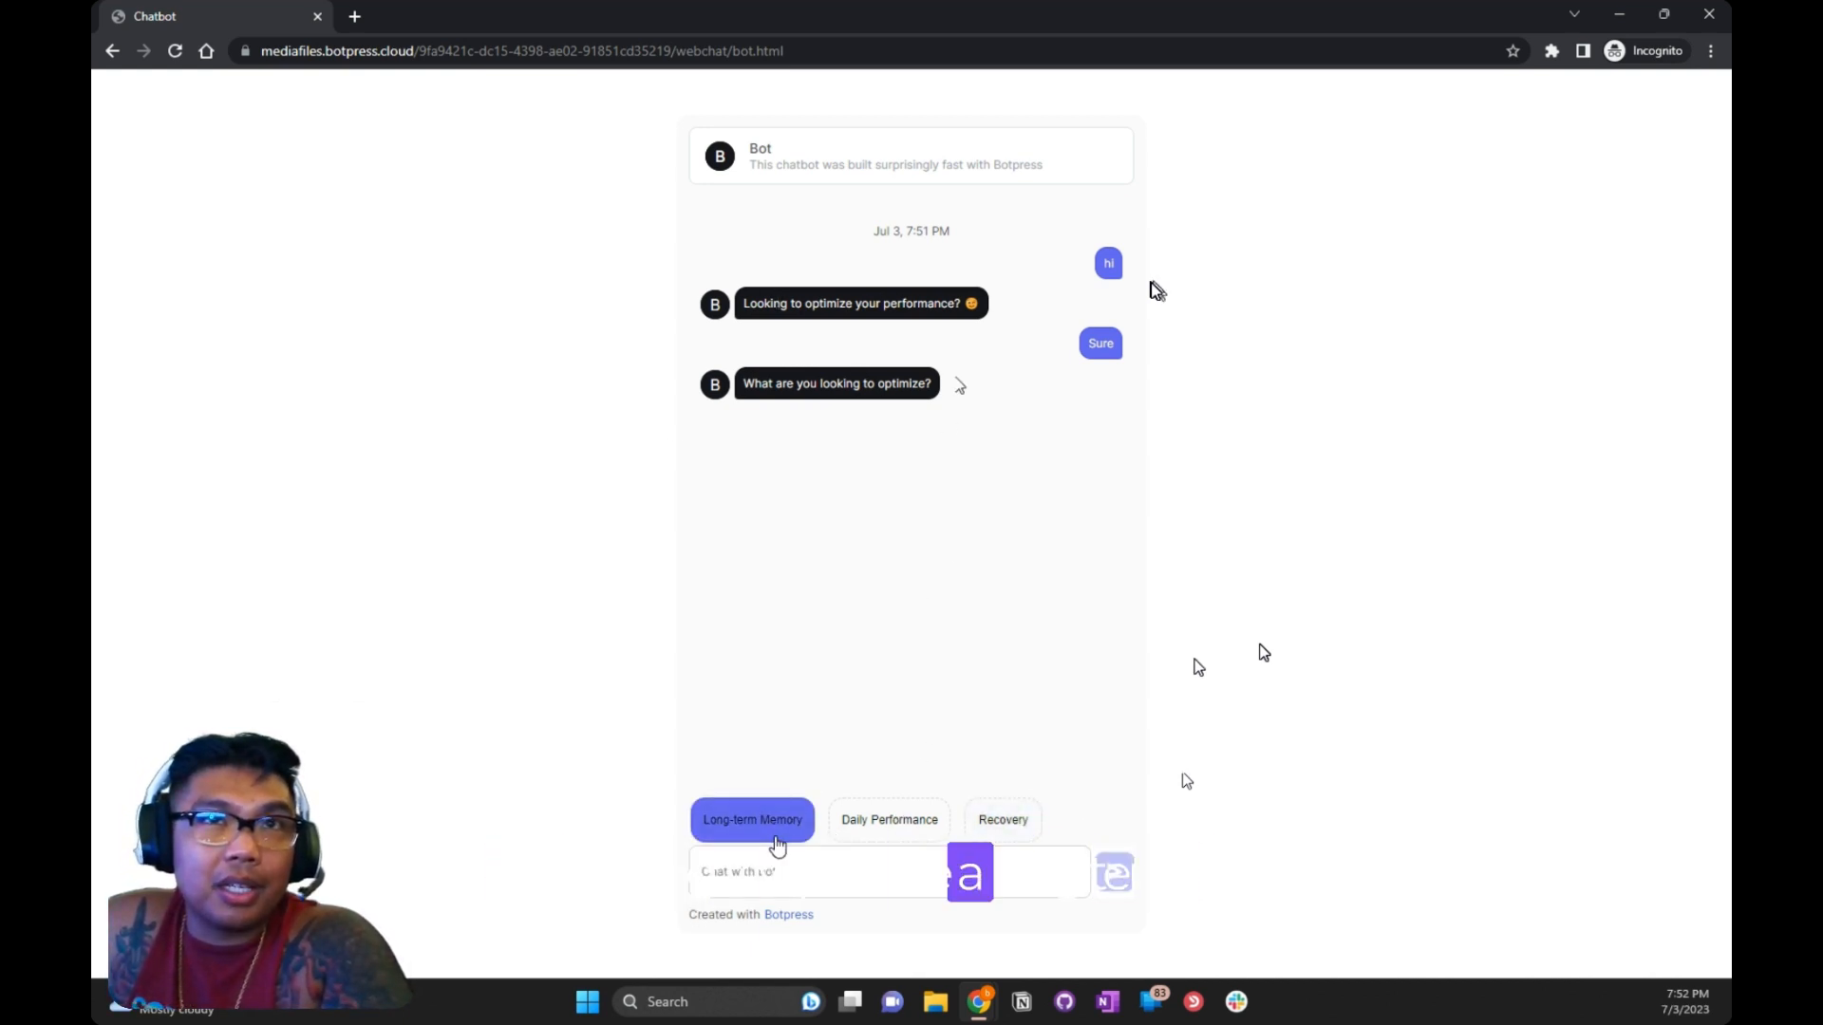
Choose Long-term Memory and Learn More in the chatbot, and ask "what's best for memory?"
left_click(778, 845)
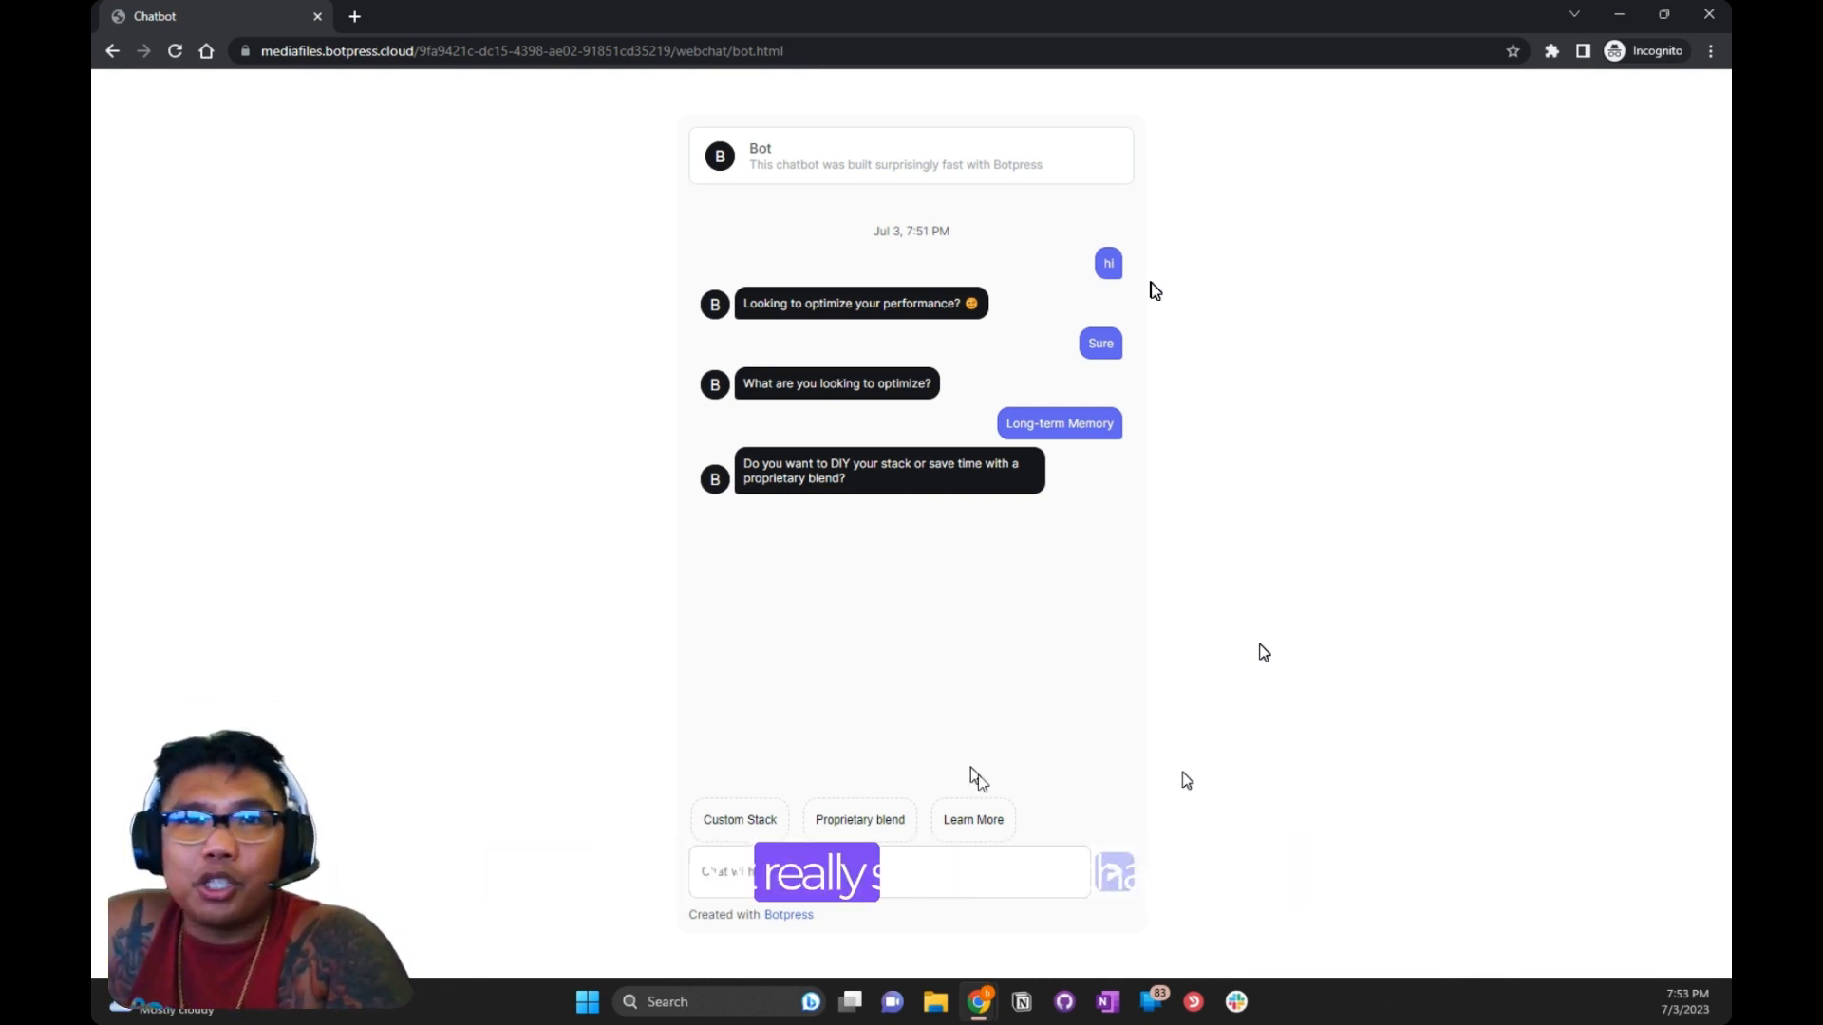
left_click(978, 818)
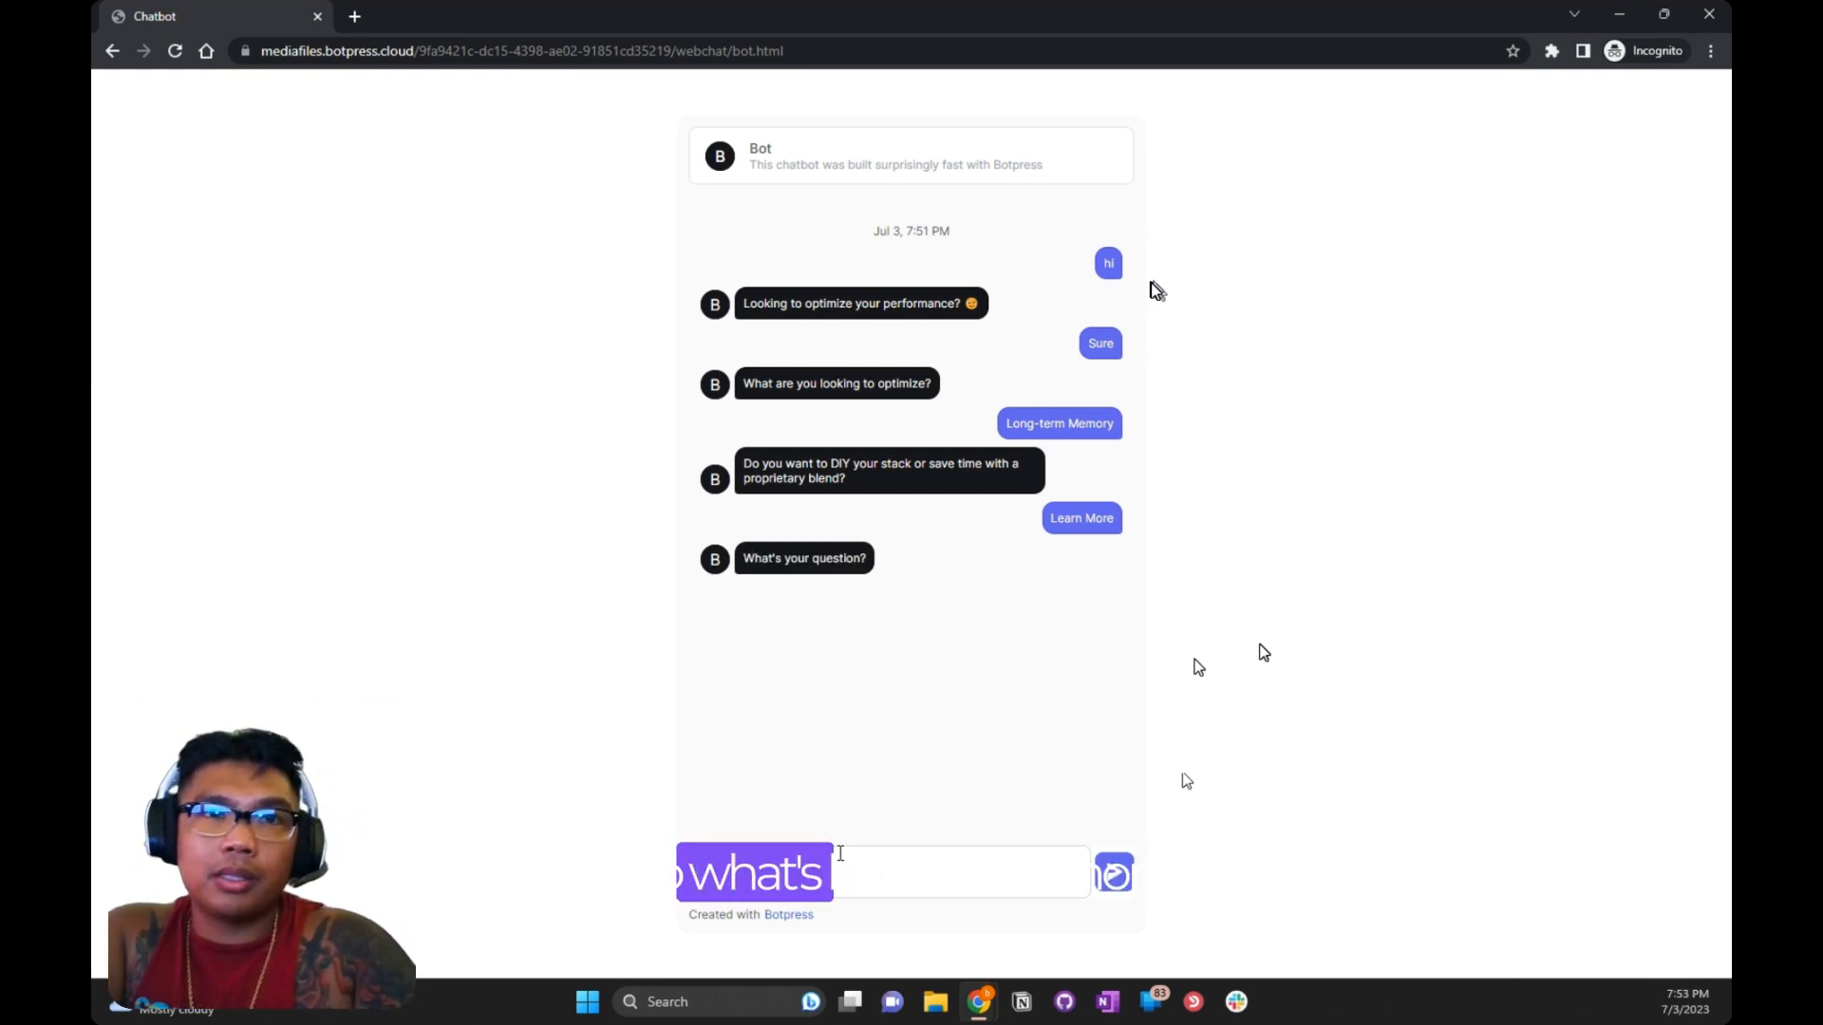
type("what's best for memory?")
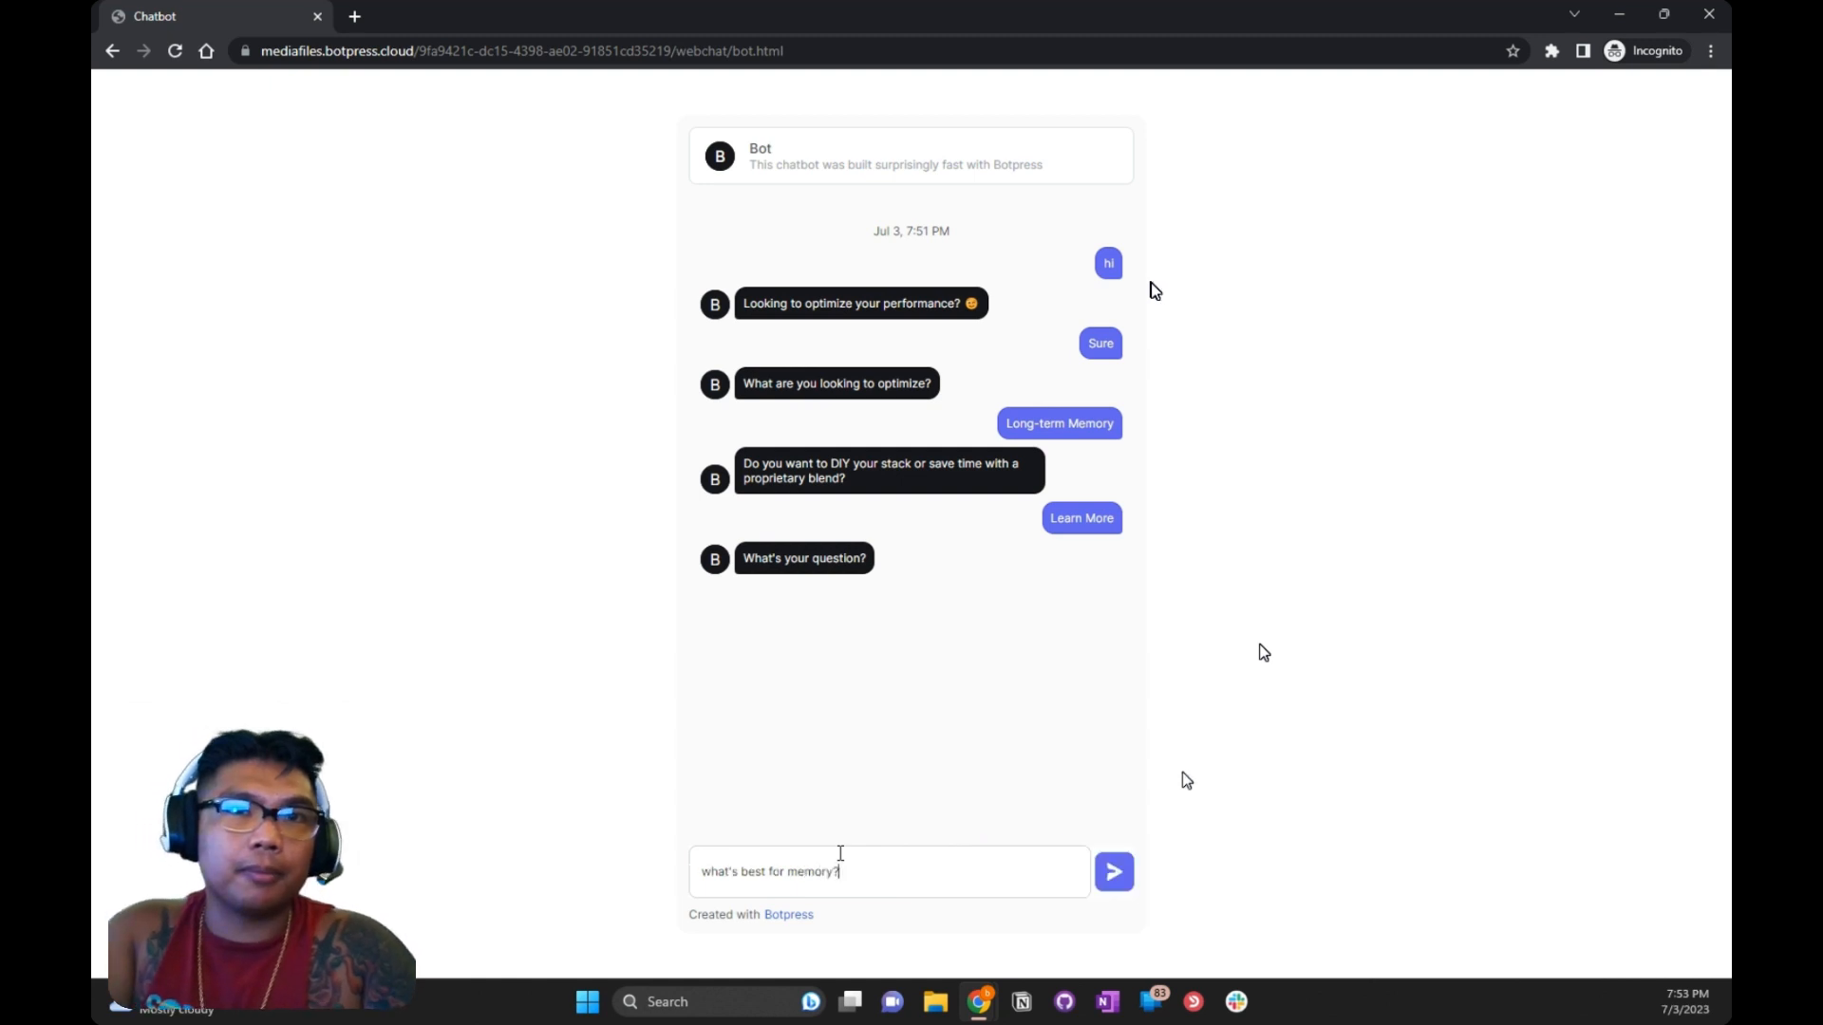
key("Return")
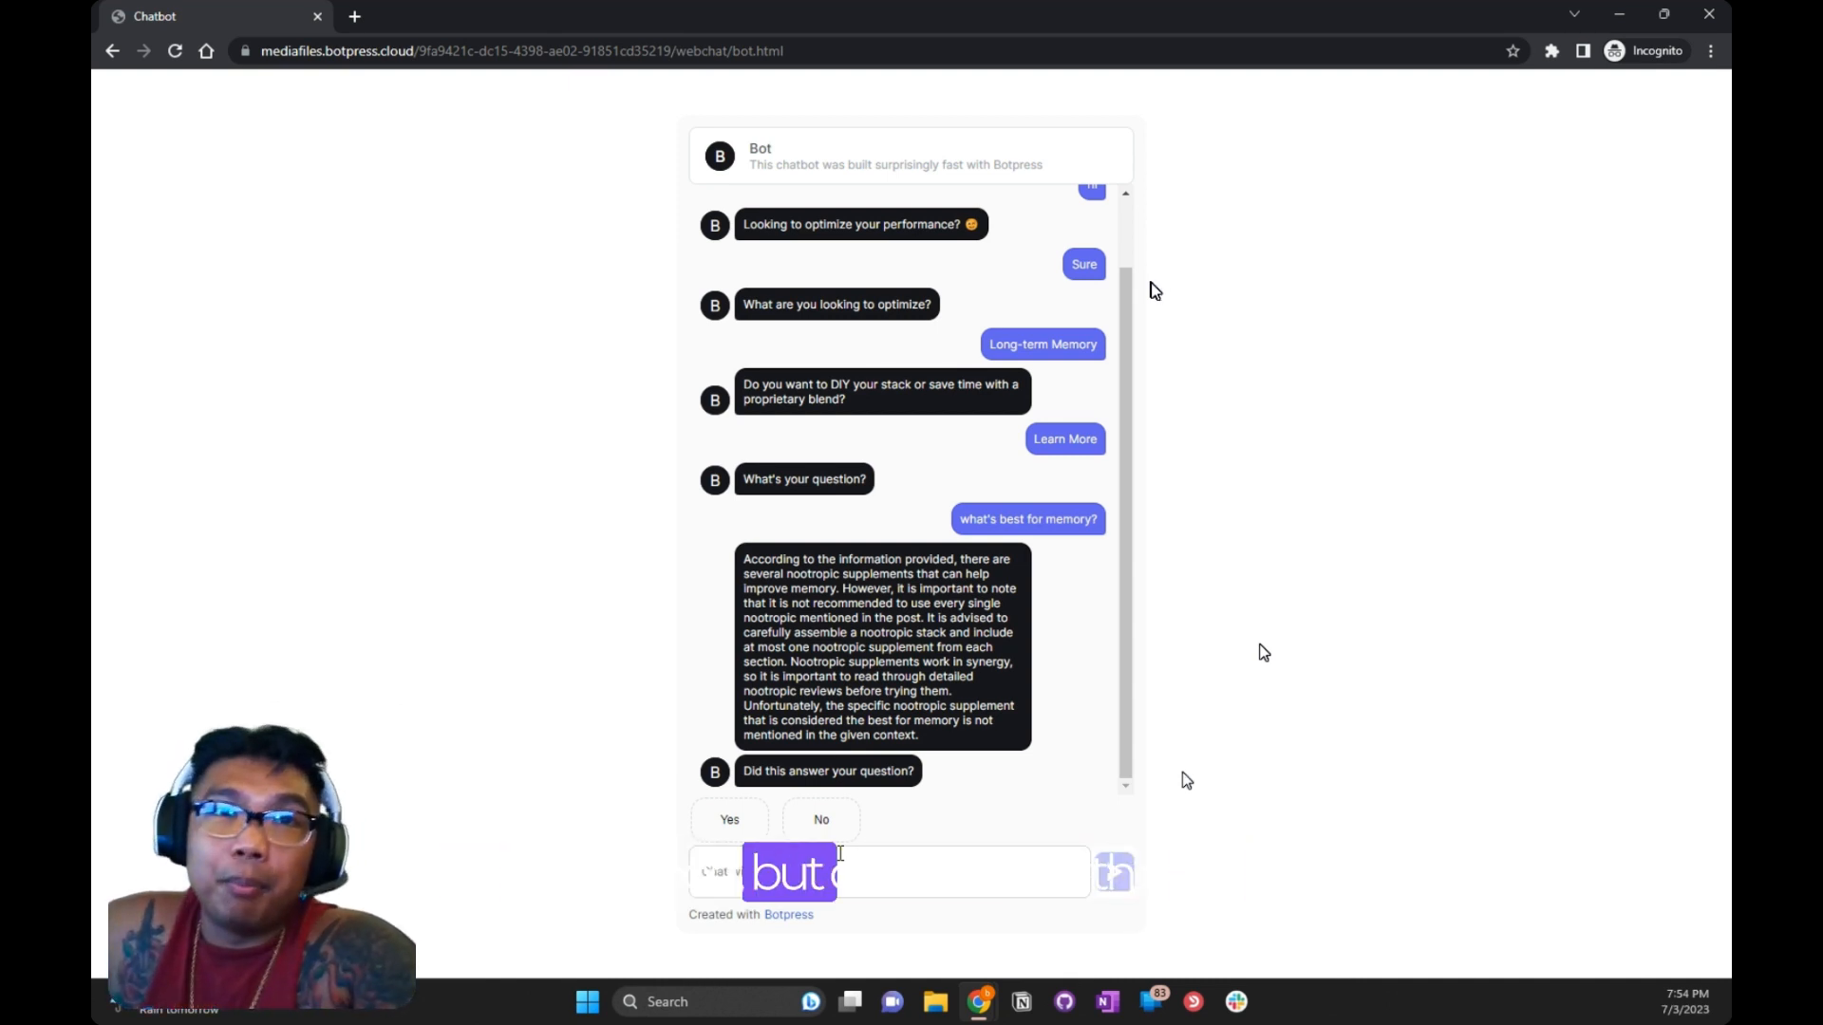
Answer No to whether the question was answered, and ask the chatbot "what's recommended for memory?"
left_click(824, 819)
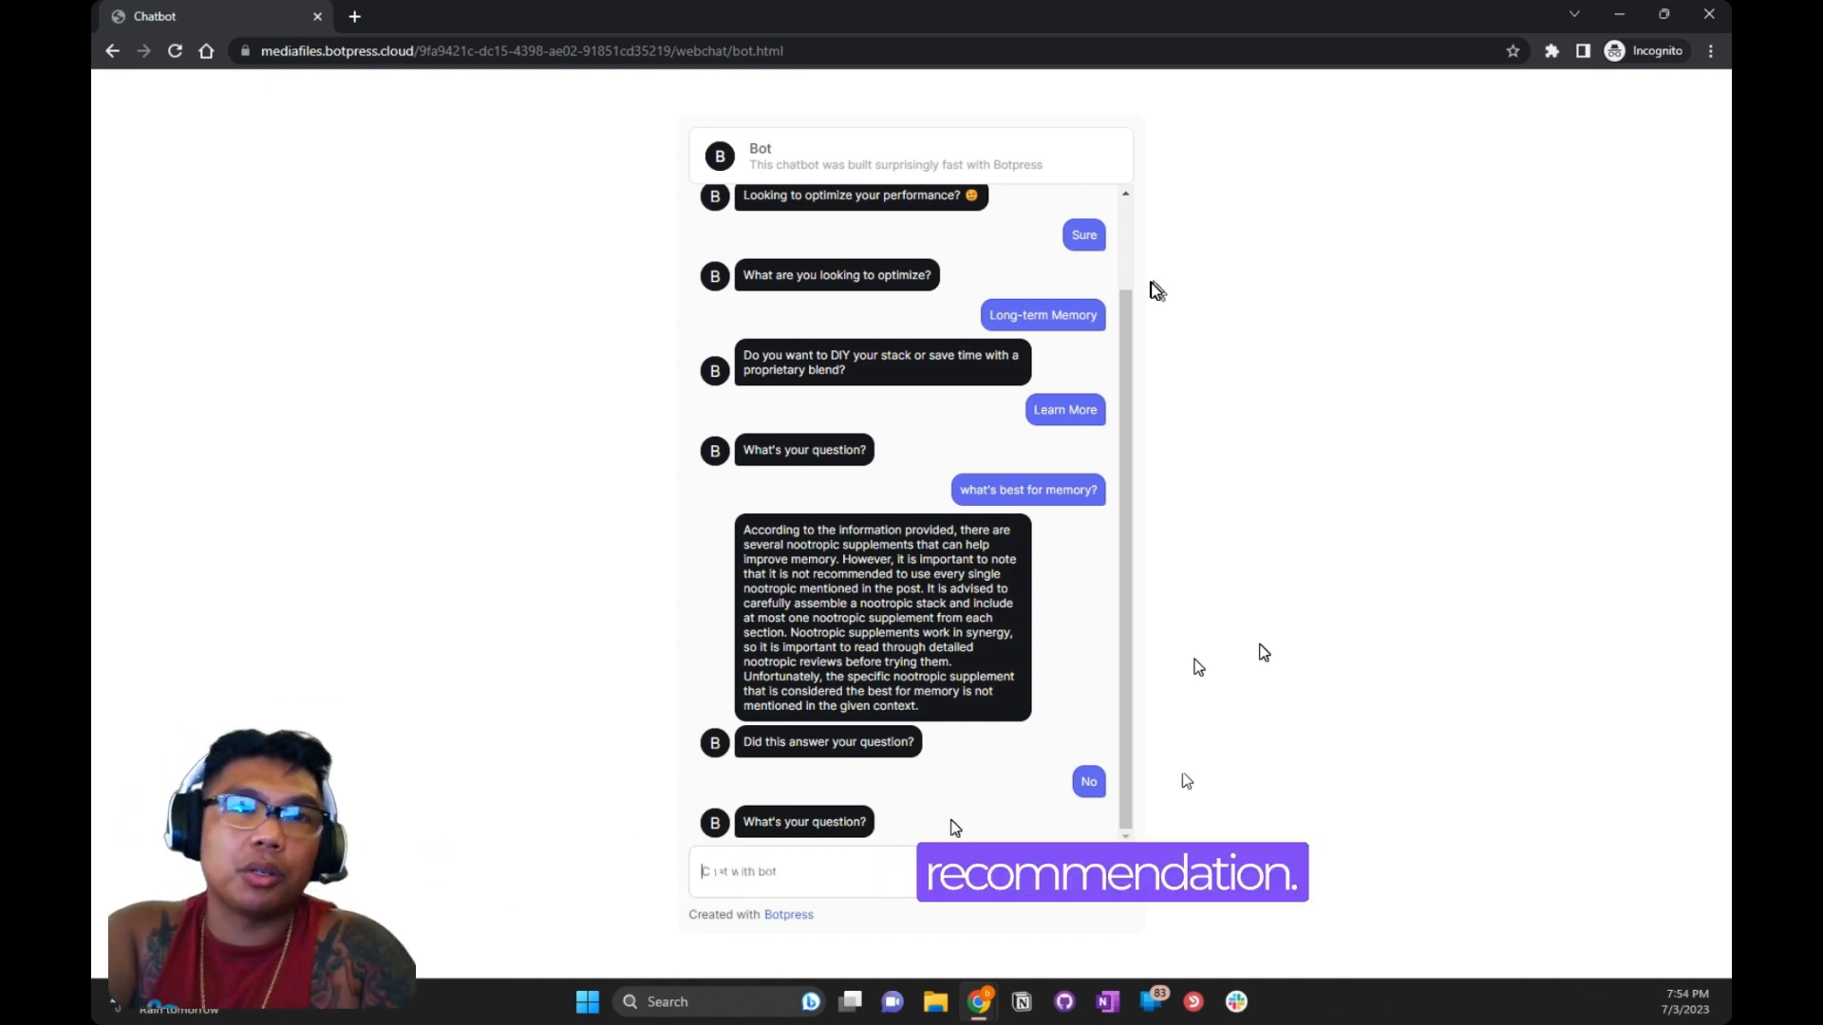
type("what's recomm")
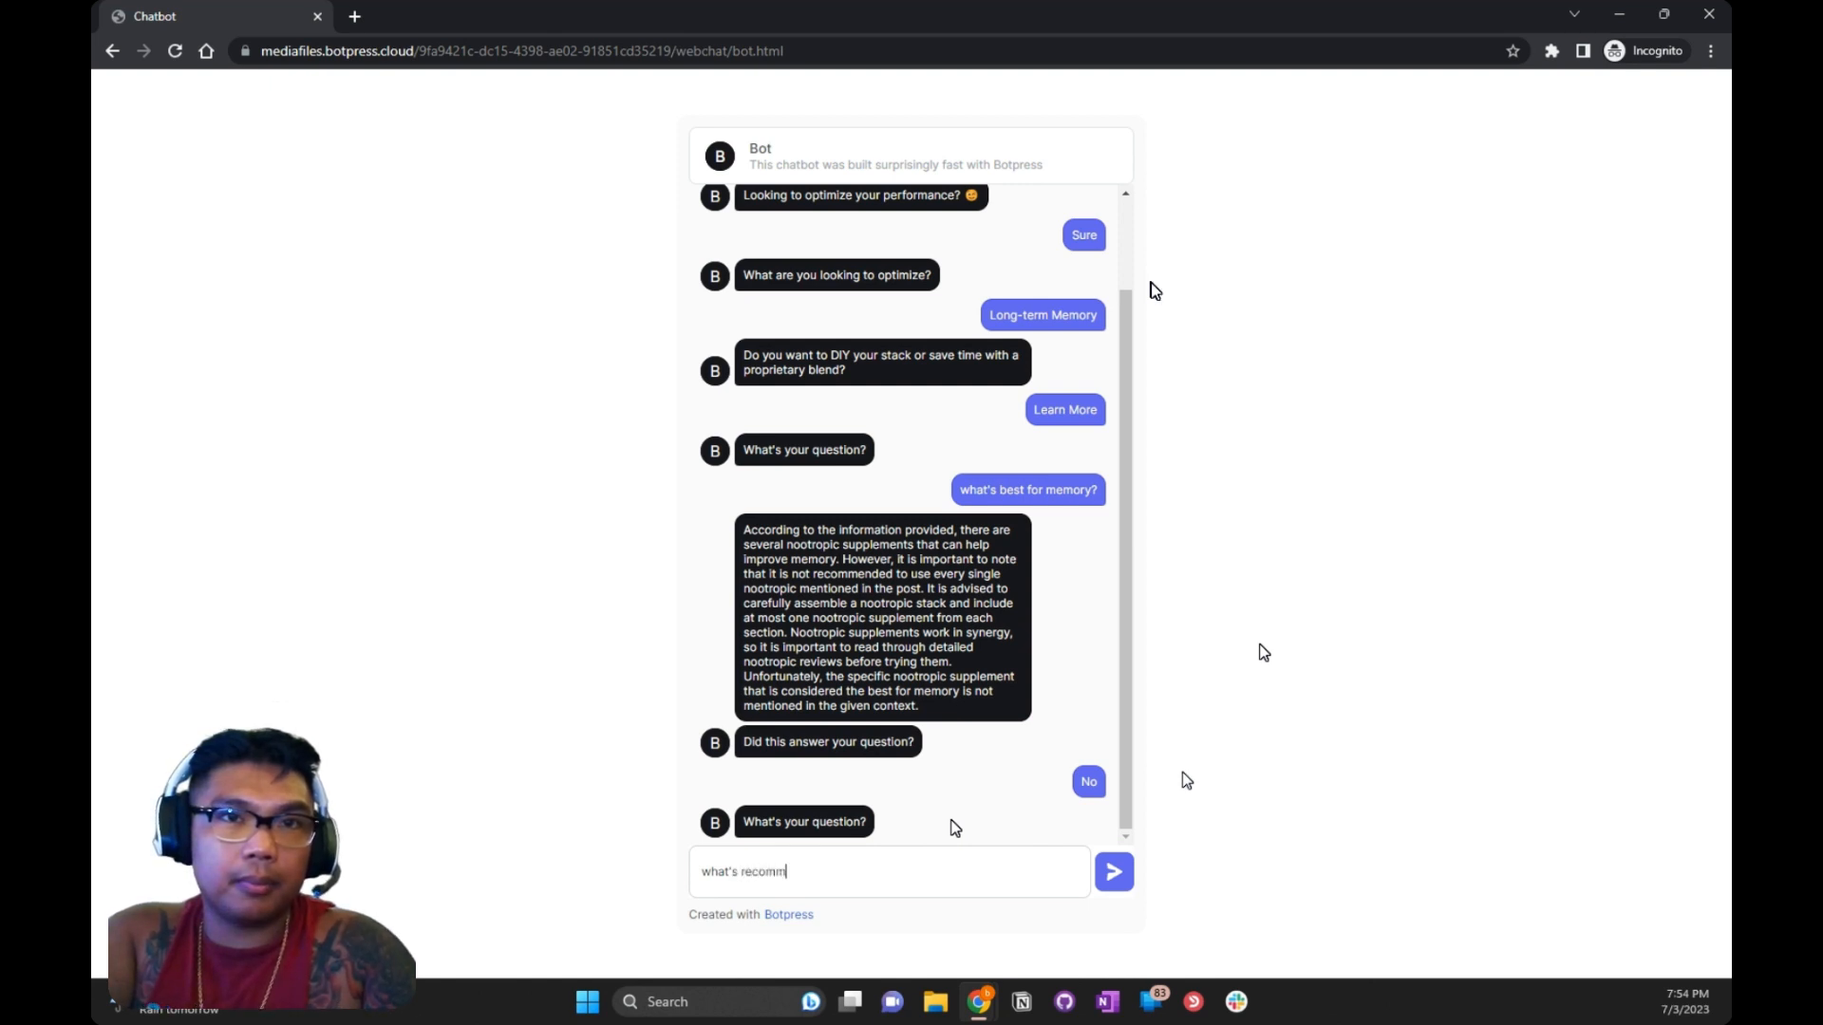
type("ended for m")
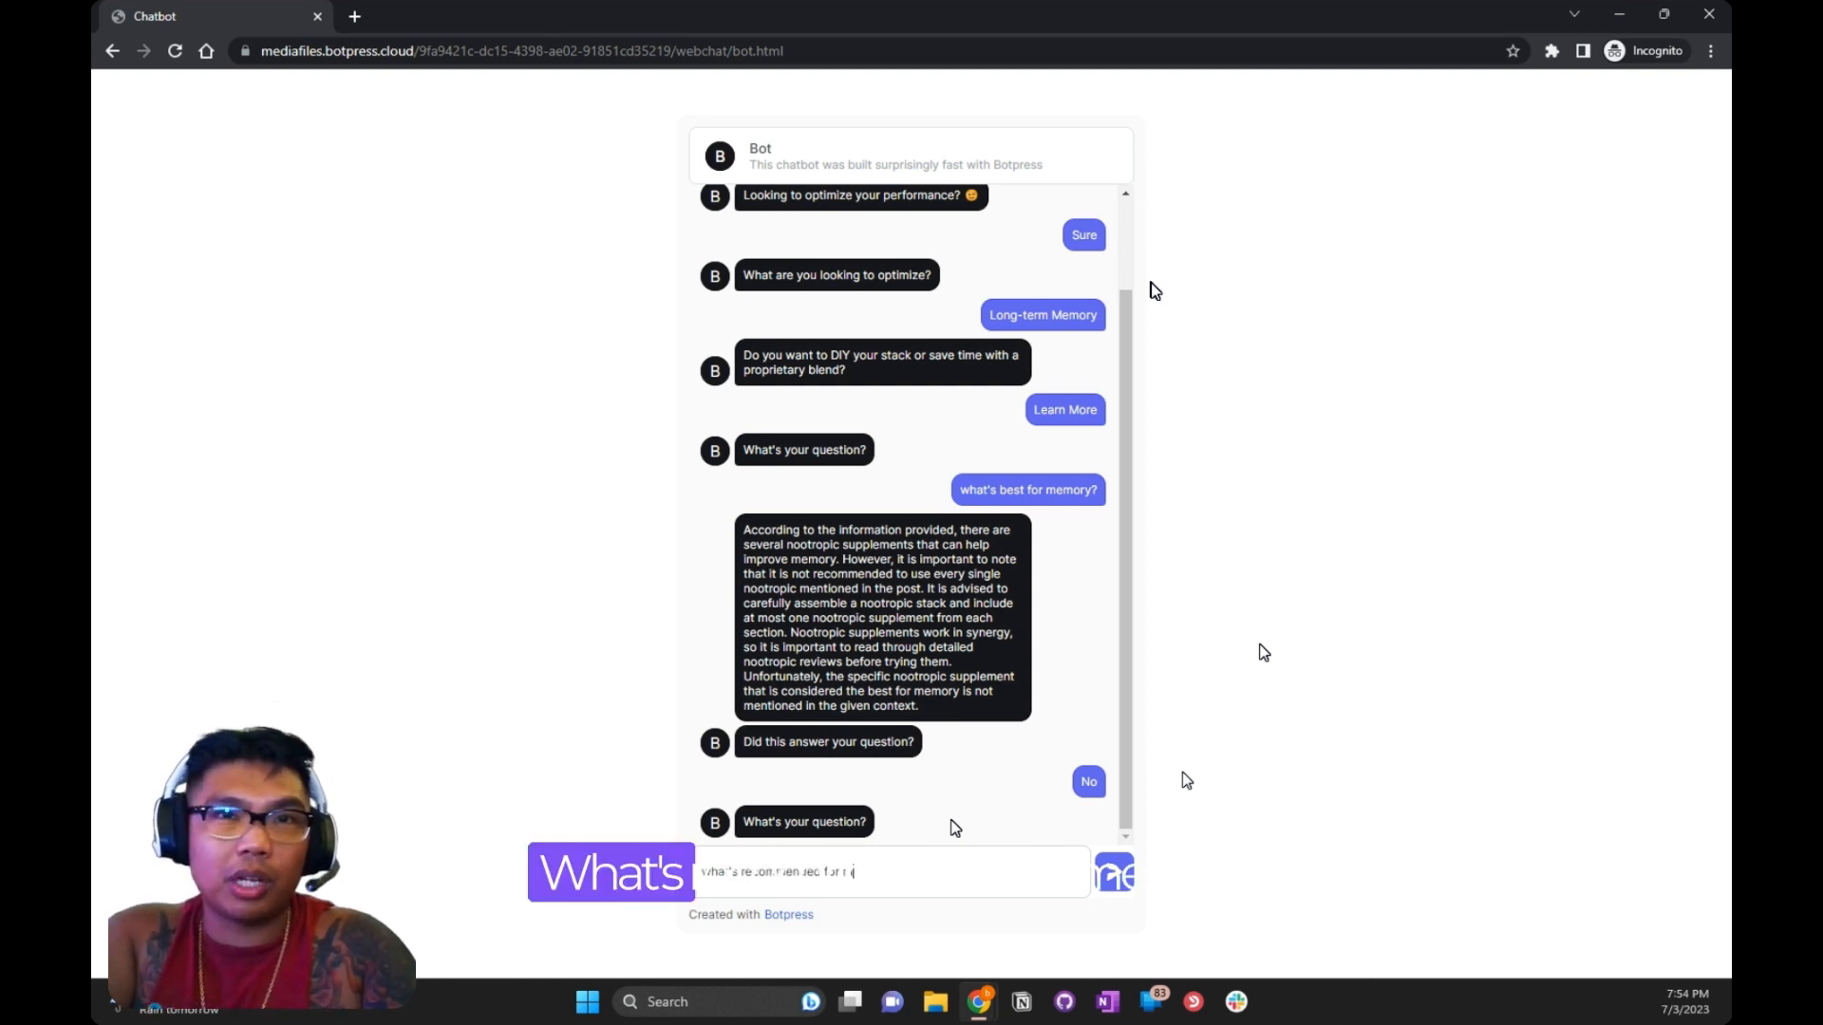
type("emory?")
key("Return")
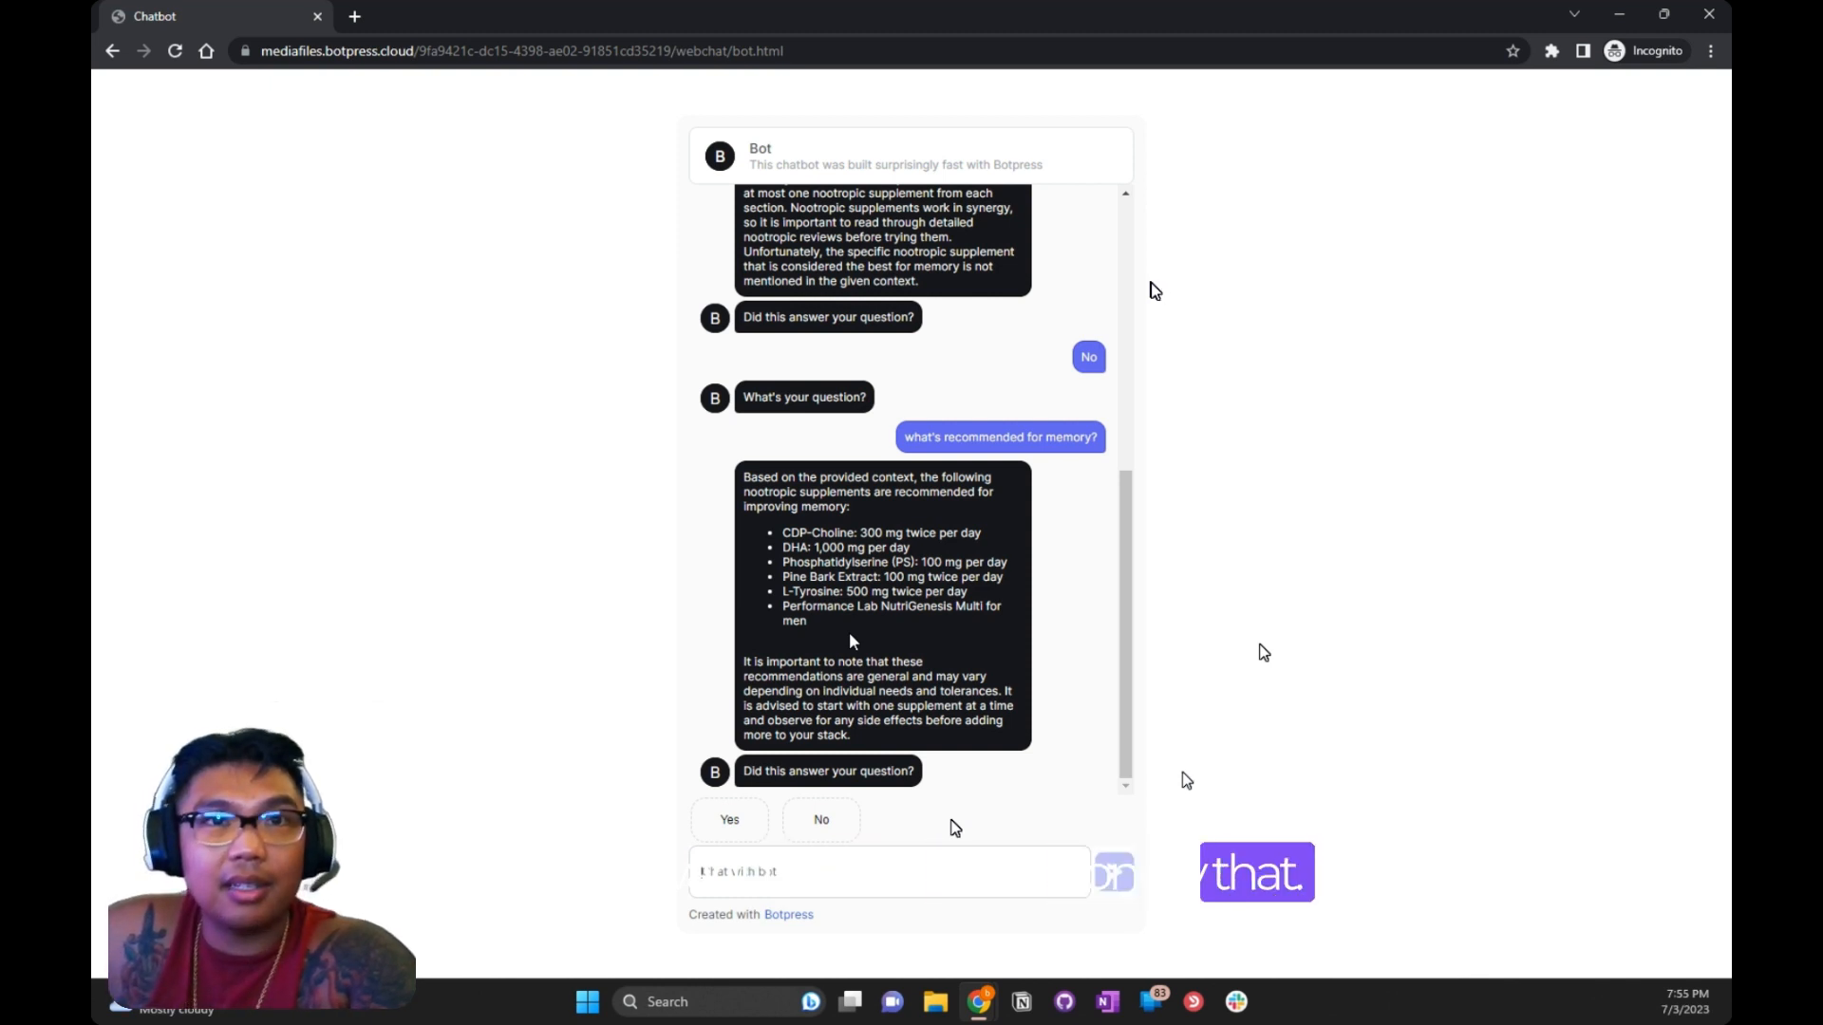
Accept the answer with Yes, and choose Custom Stack with CDP-Choline (Citicoline) as the recommended supplement
left_click(724, 821)
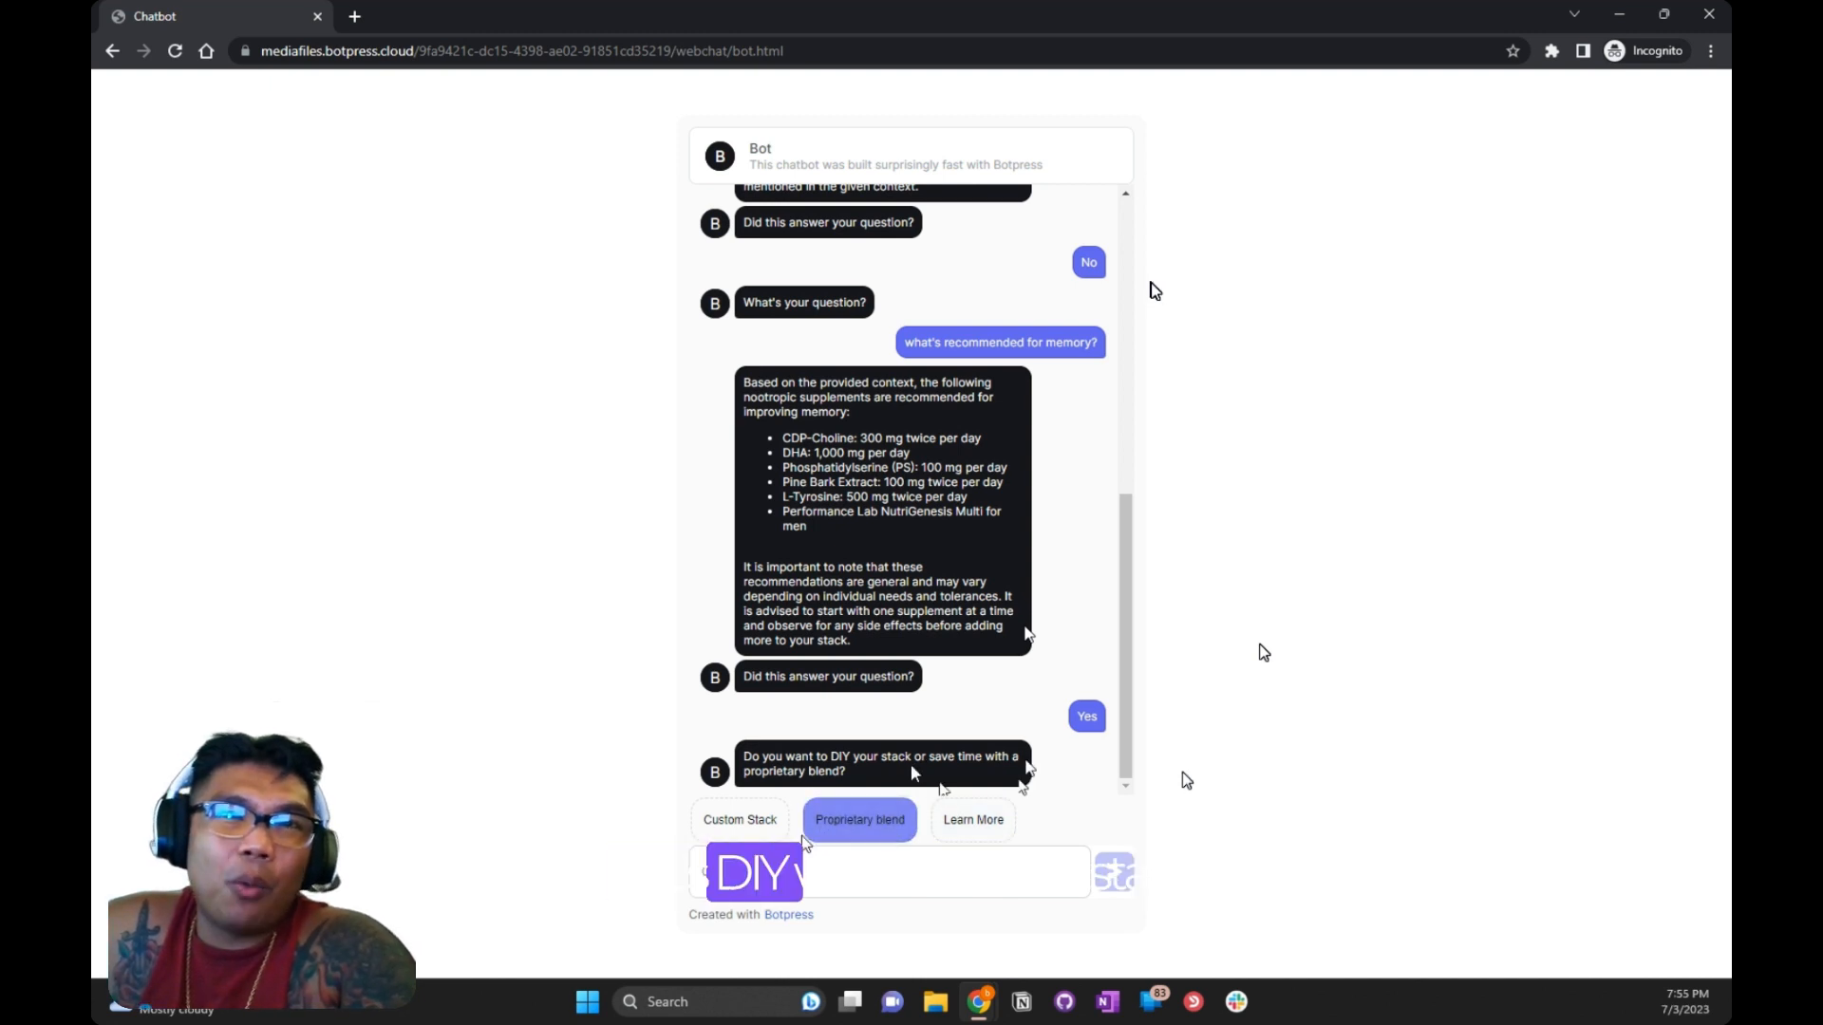
left_click(729, 822)
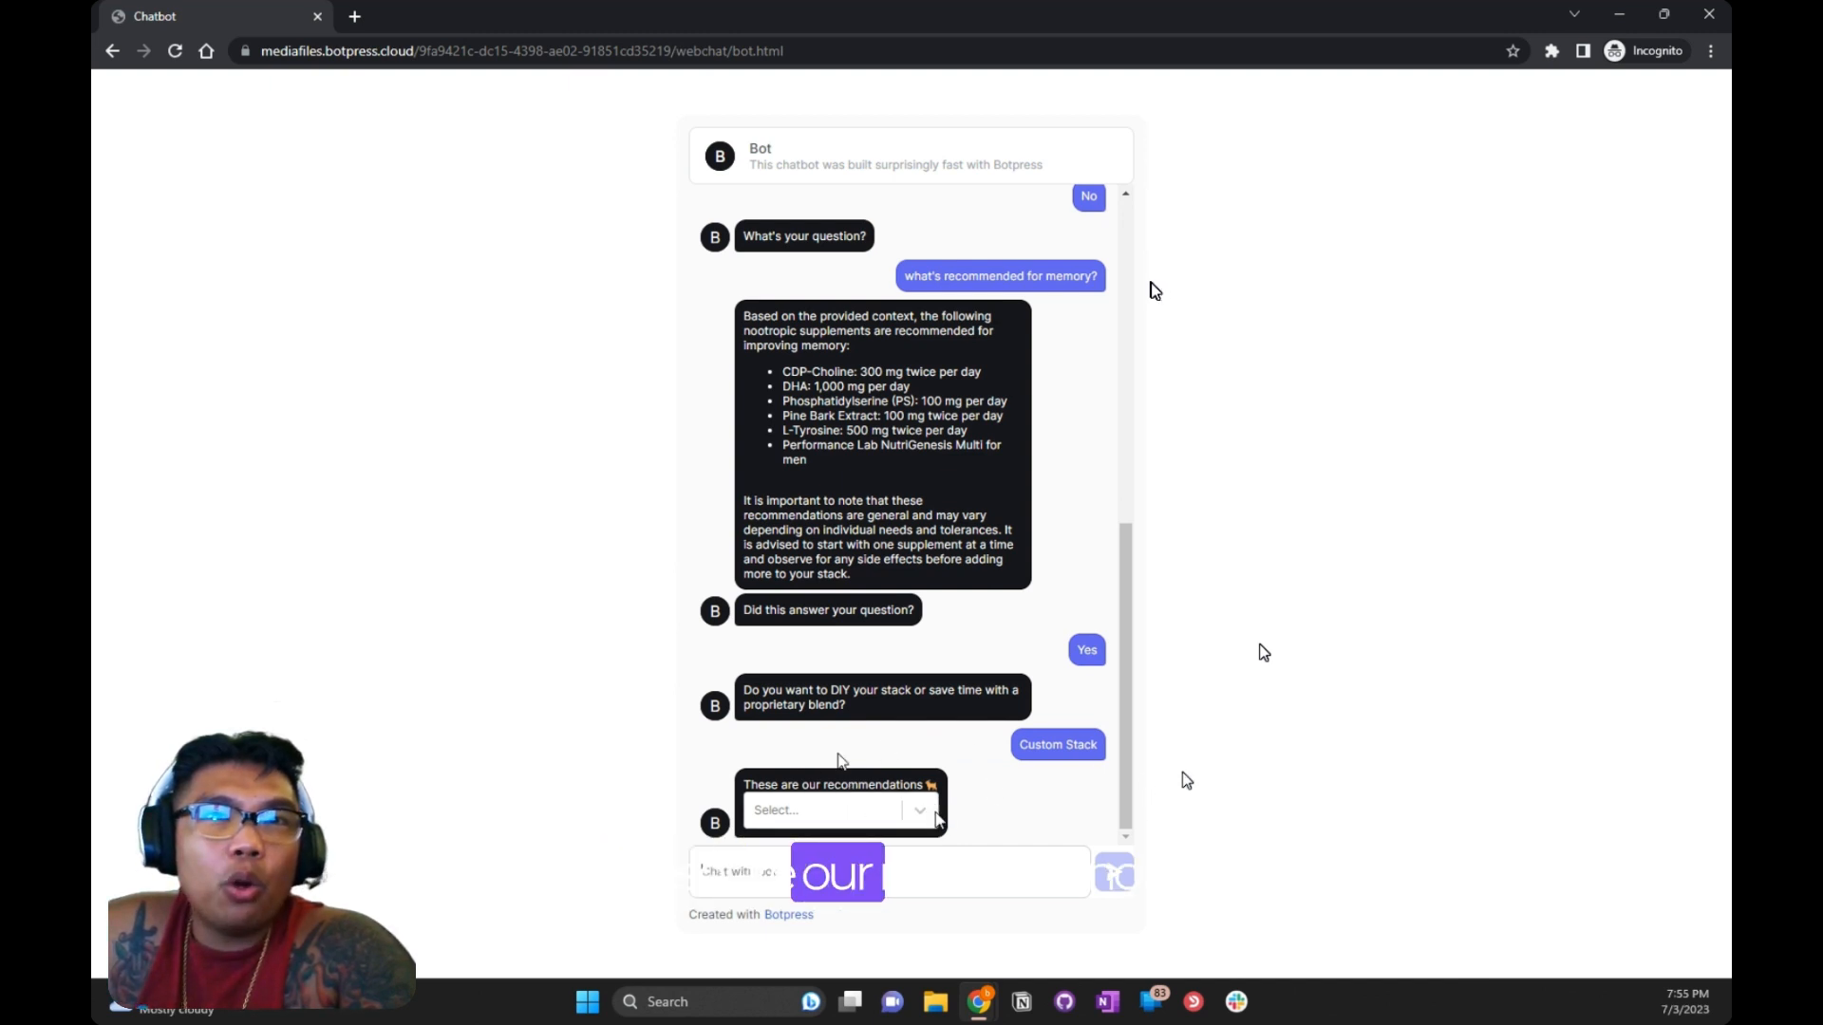
left_click(921, 812)
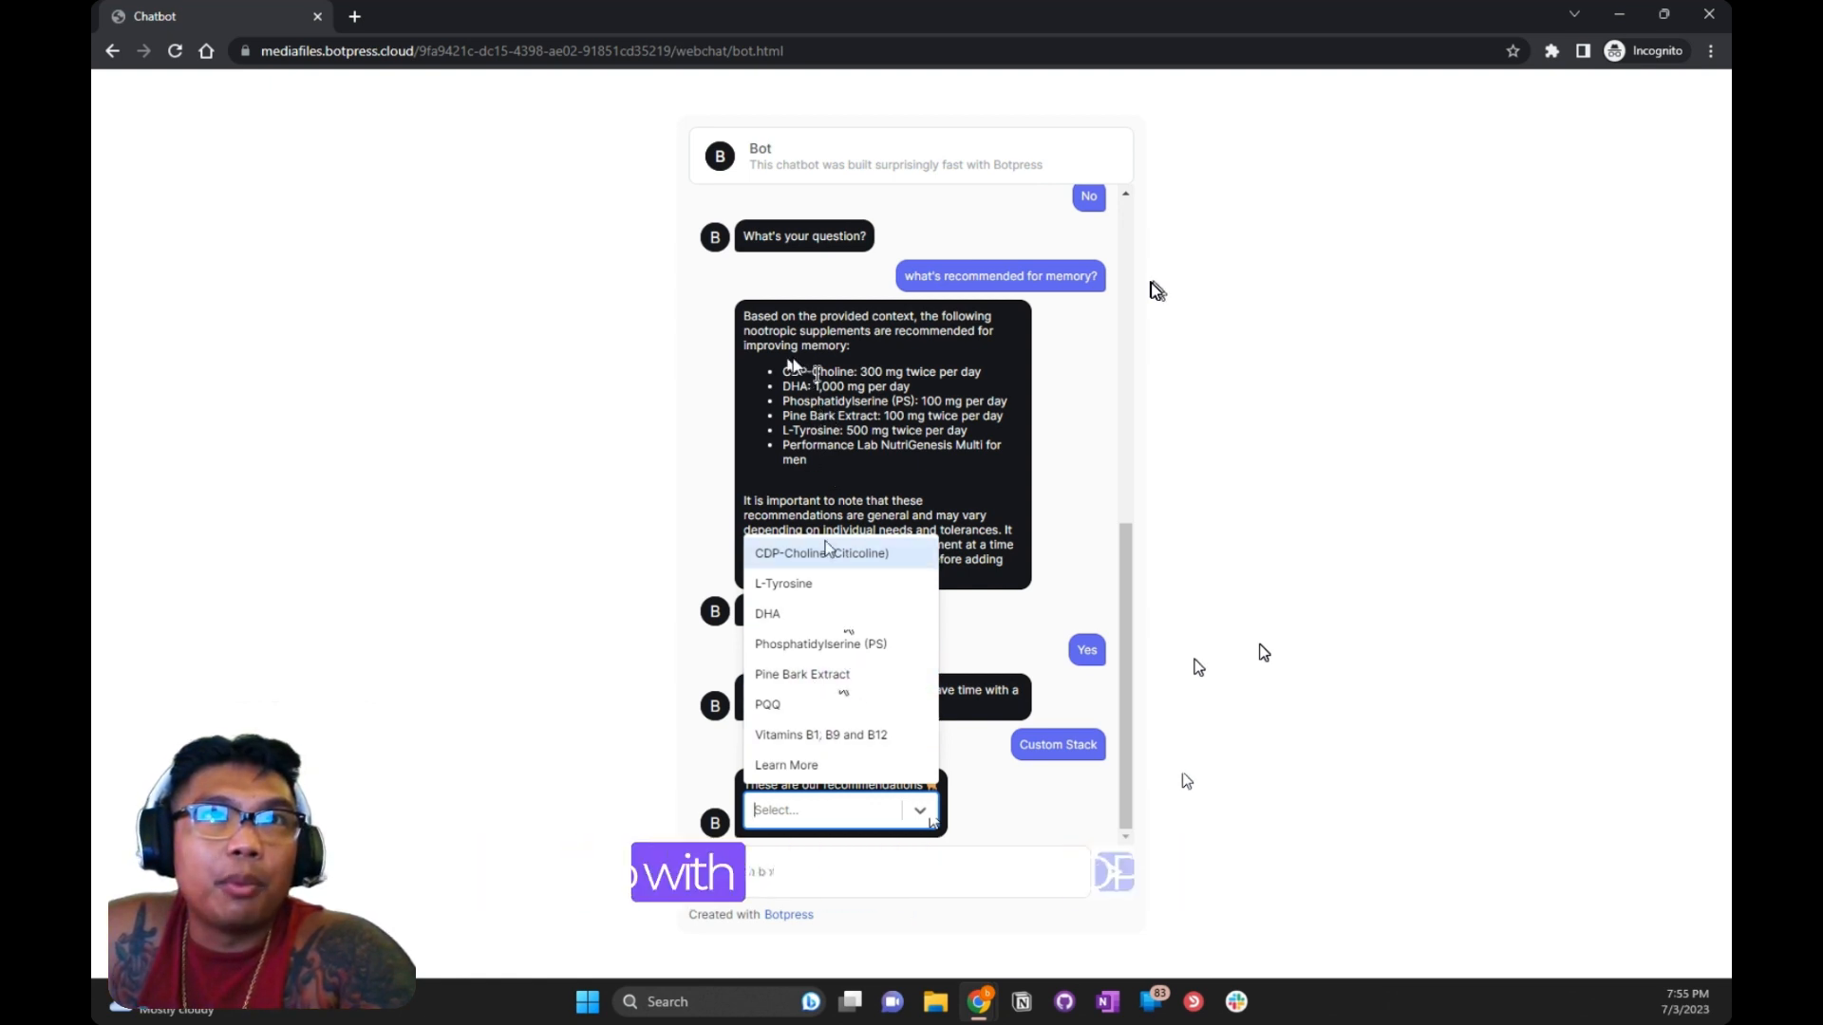
left_click(795, 553)
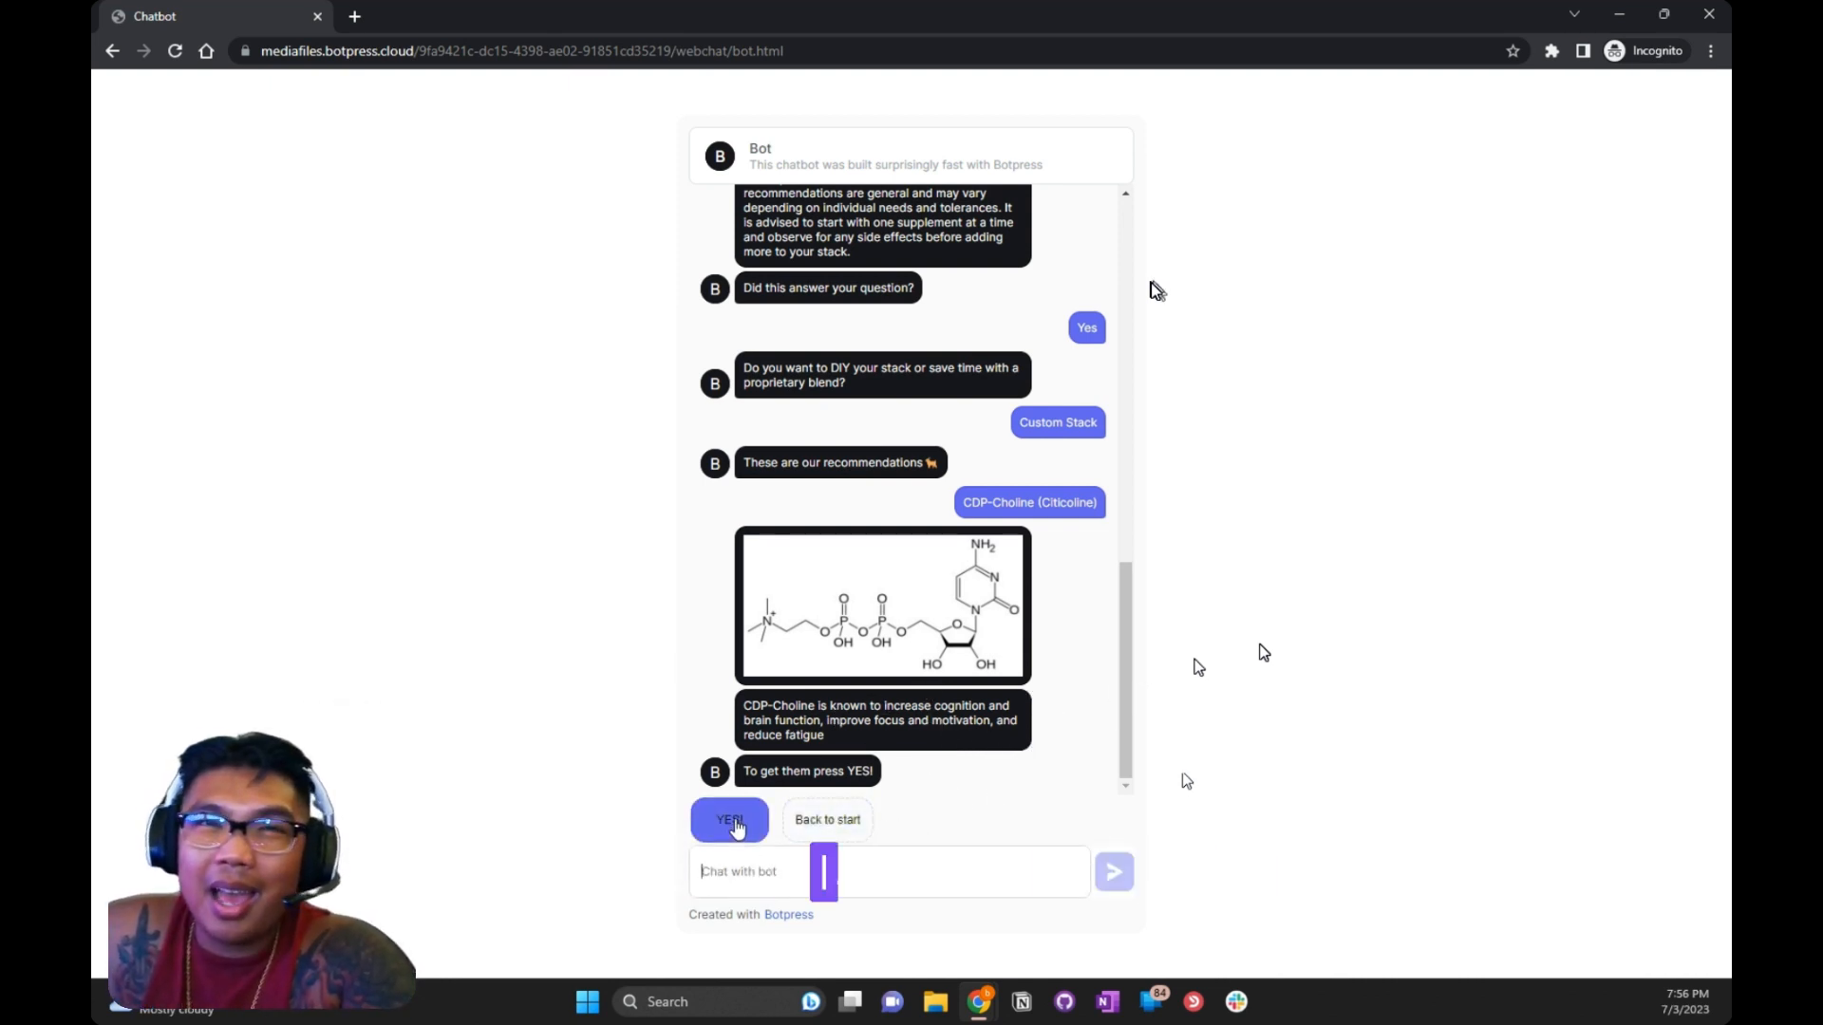
Reply YES! to get the supplement and open the "Lets Get Optimized! PRESS ME" link
left_click(731, 822)
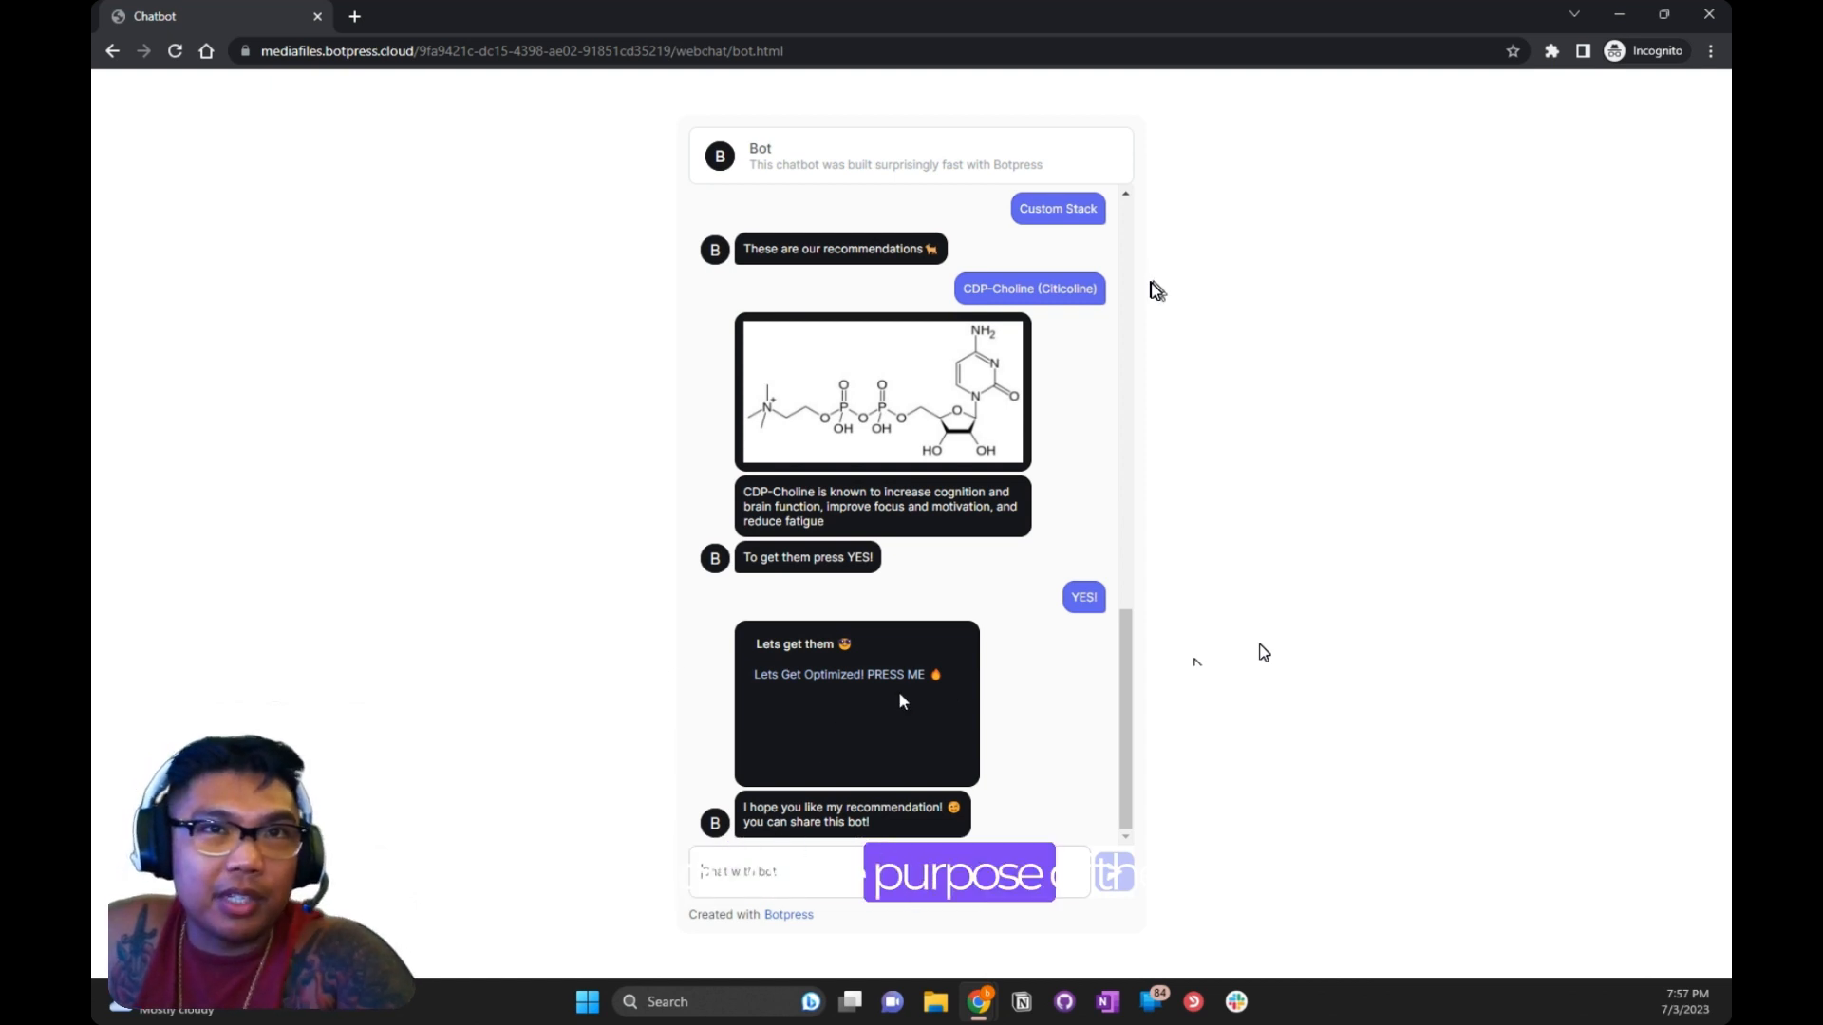
left_click(840, 675)
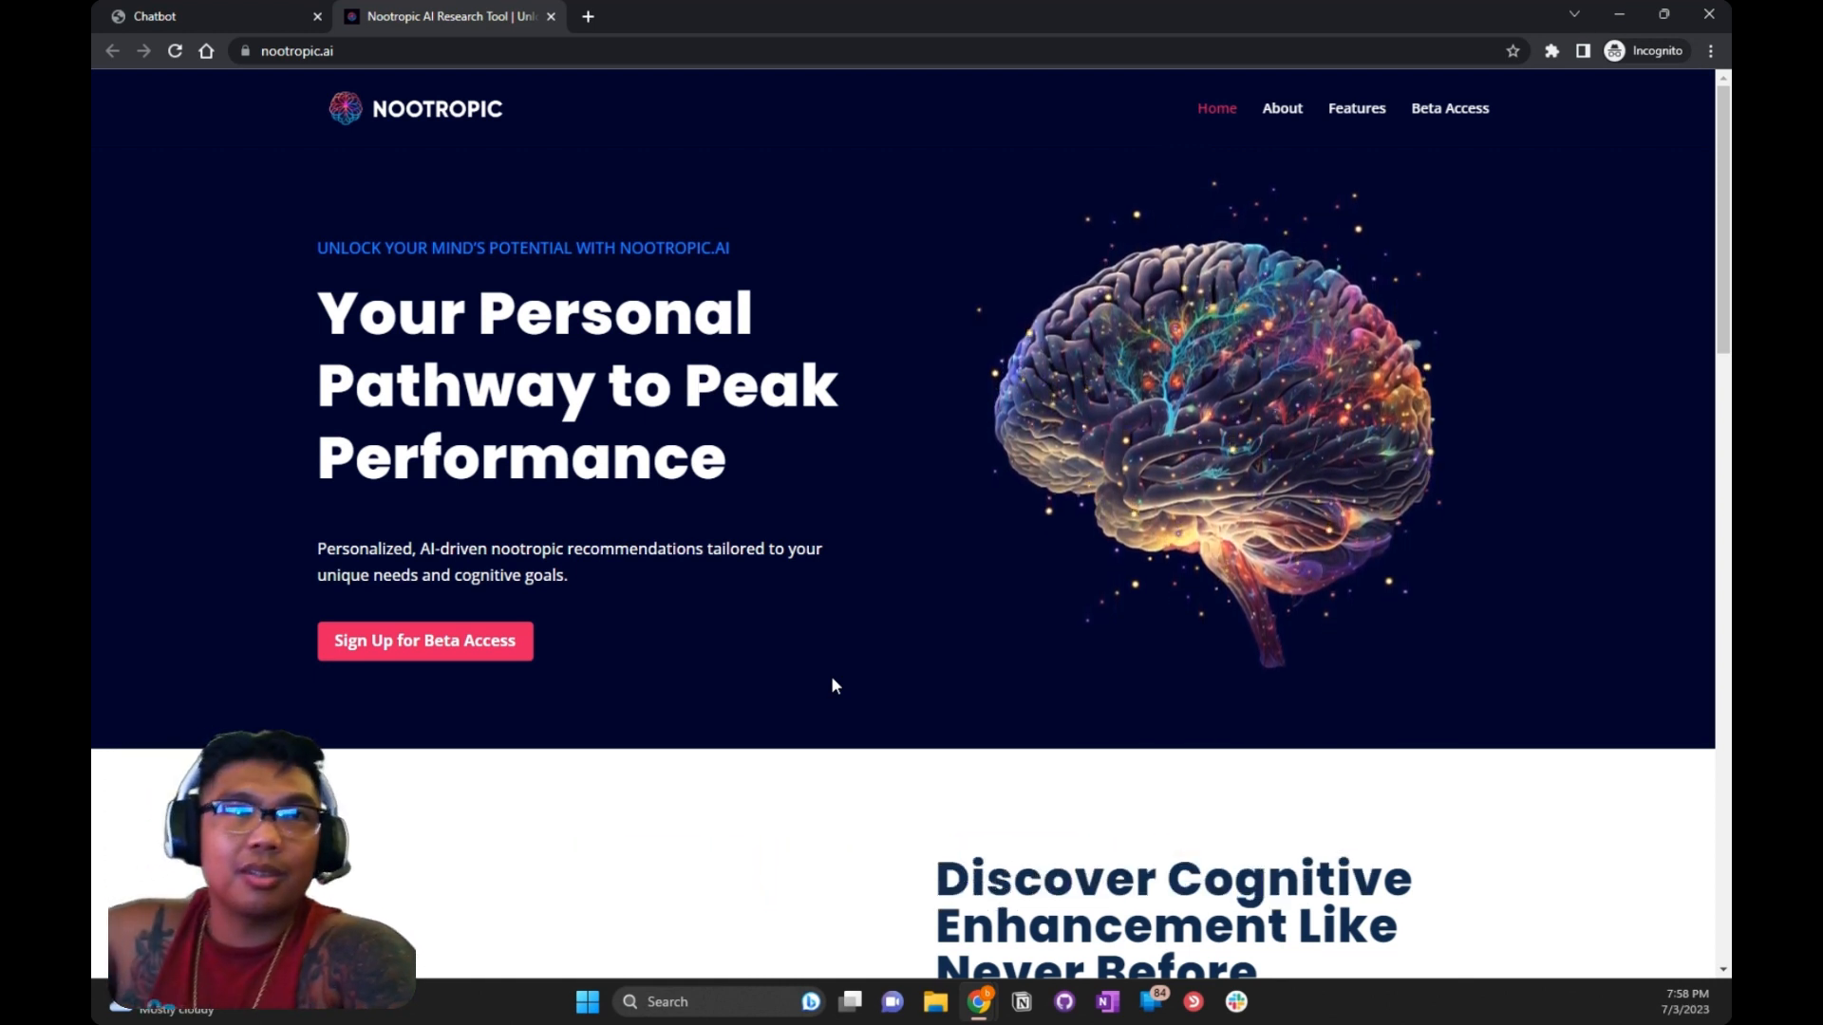
Look through the whole nootropic.ai landing page and close it to return to the chatbot
scroll(835, 680, "down", 10)
scroll(903, 618, "up", 7)
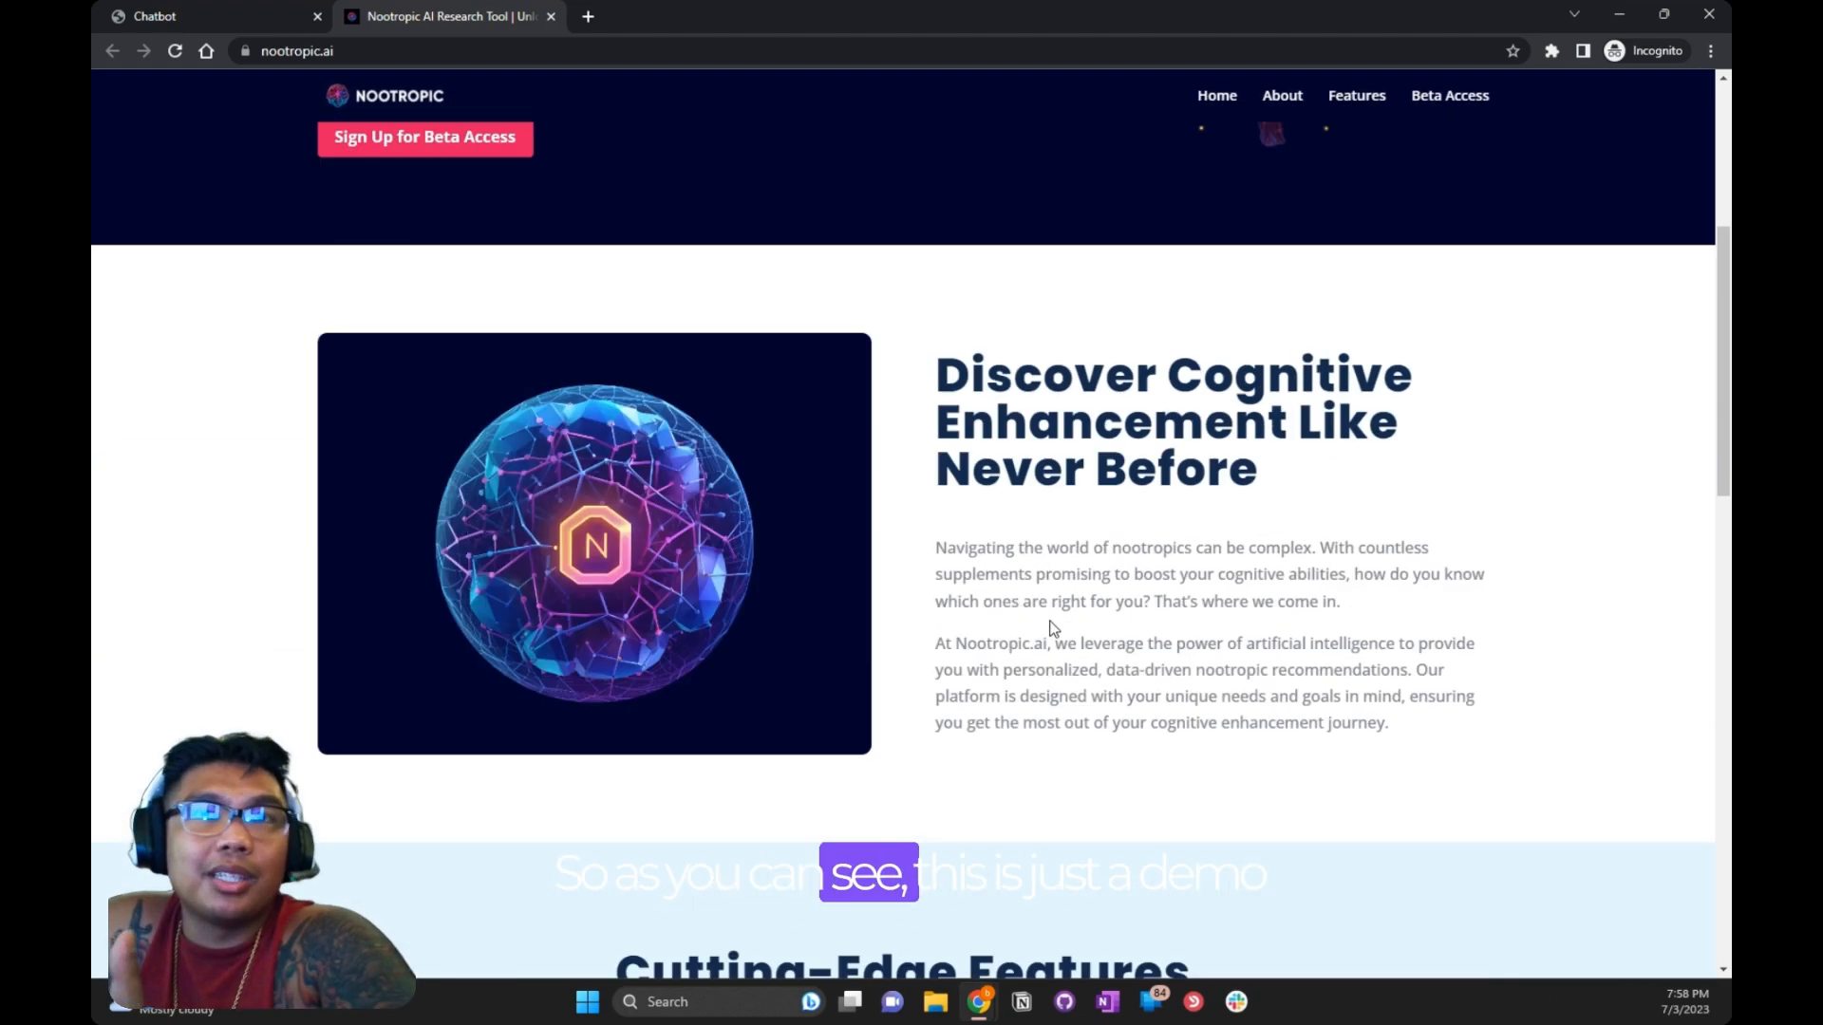
scroll(1215, 598, "down", 10)
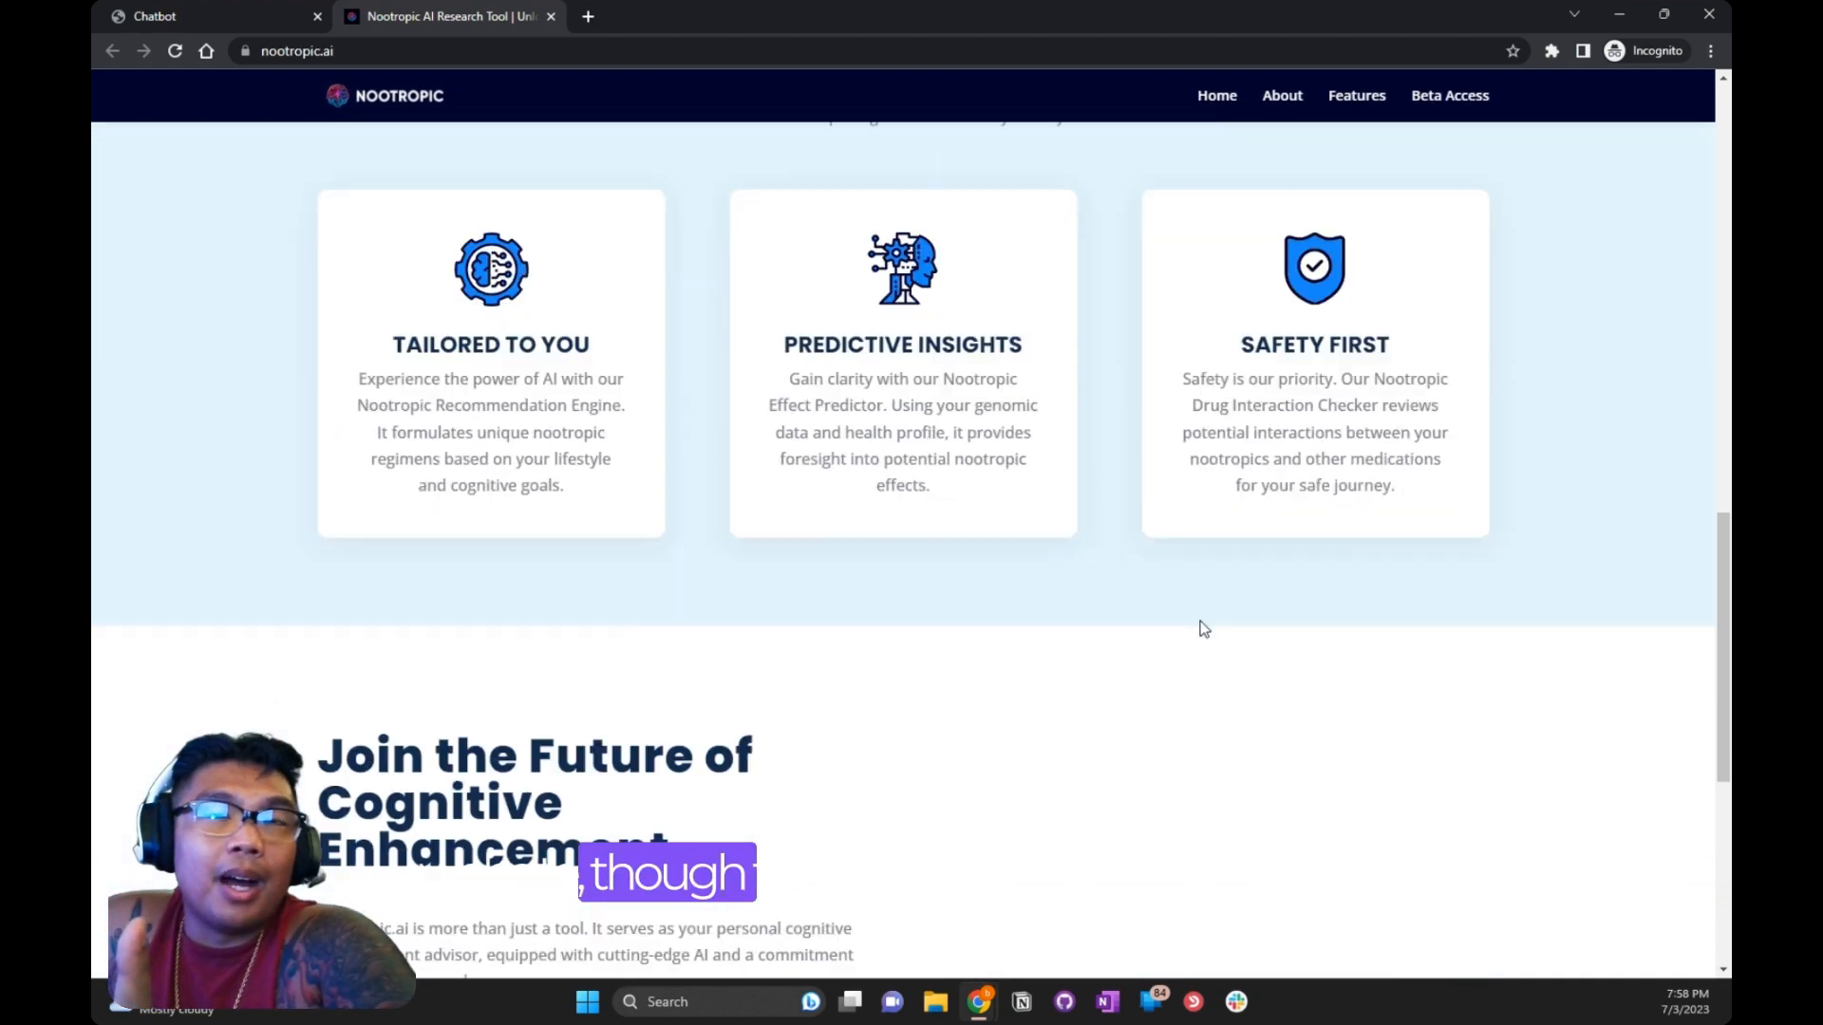
scroll(1202, 638, "down", 6)
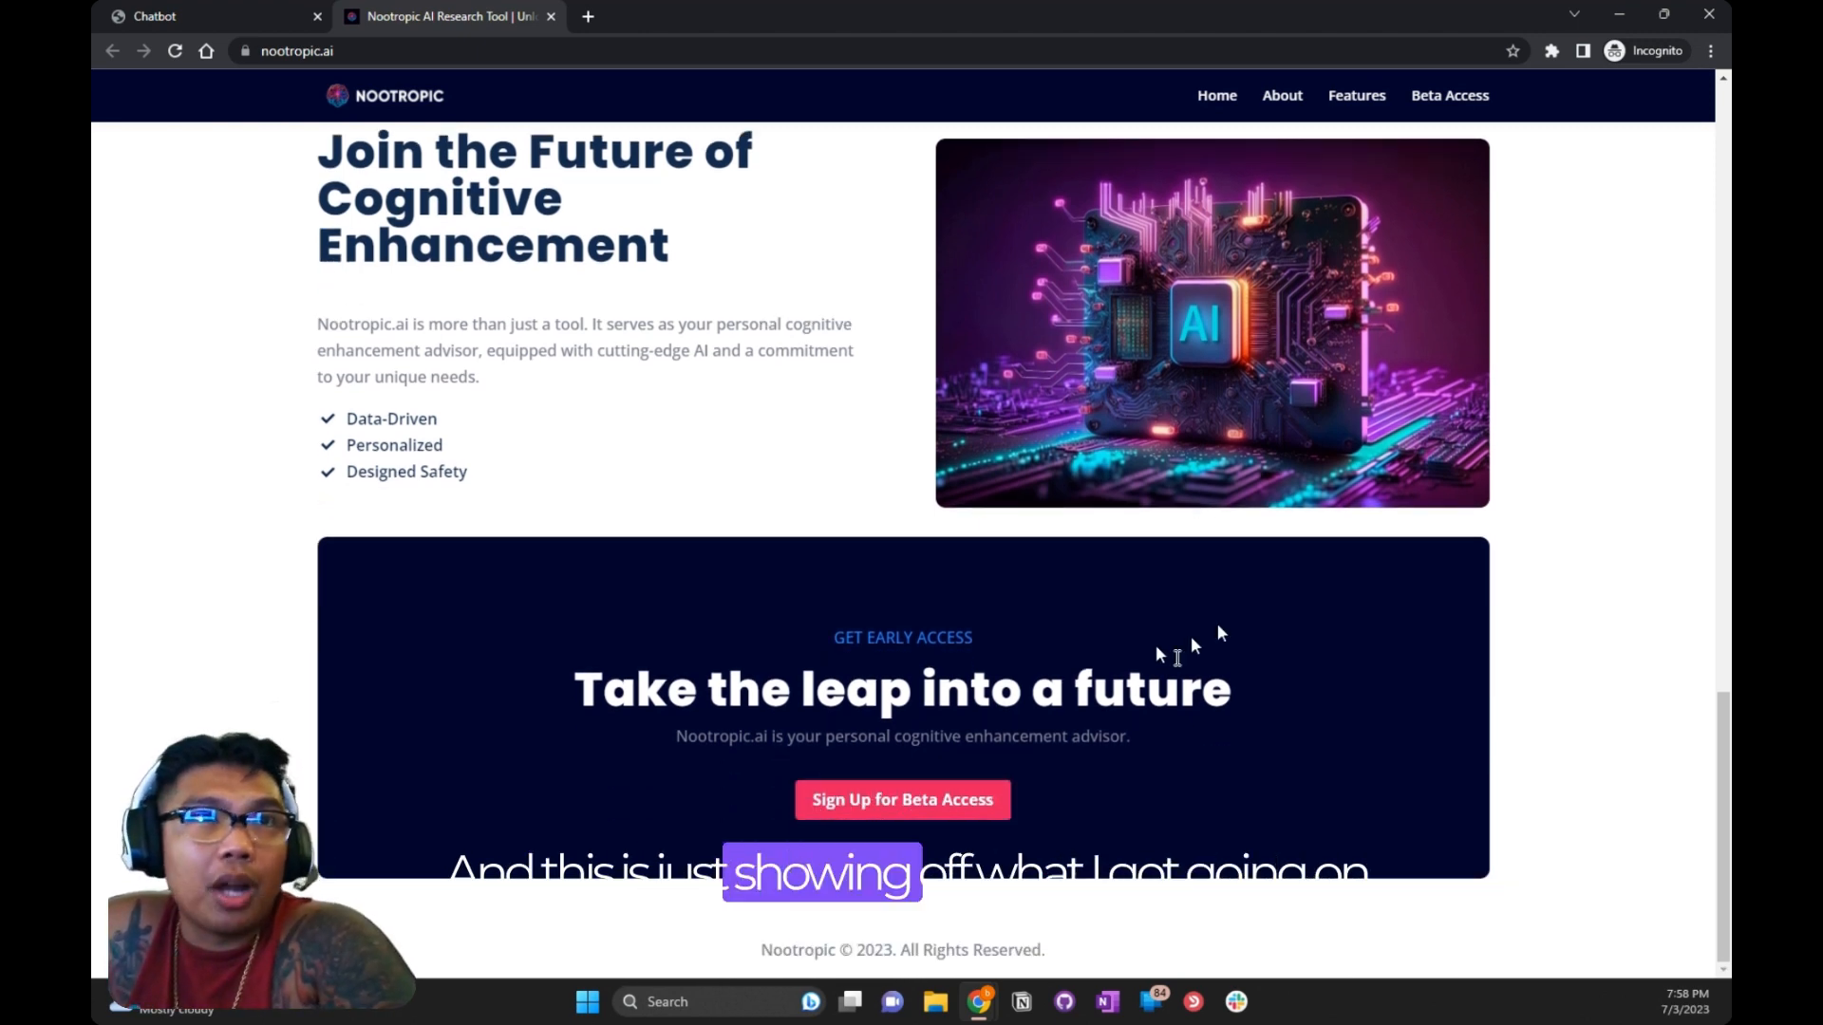
scroll(1191, 635, "up", 8)
scroll(756, 624, "up", 10)
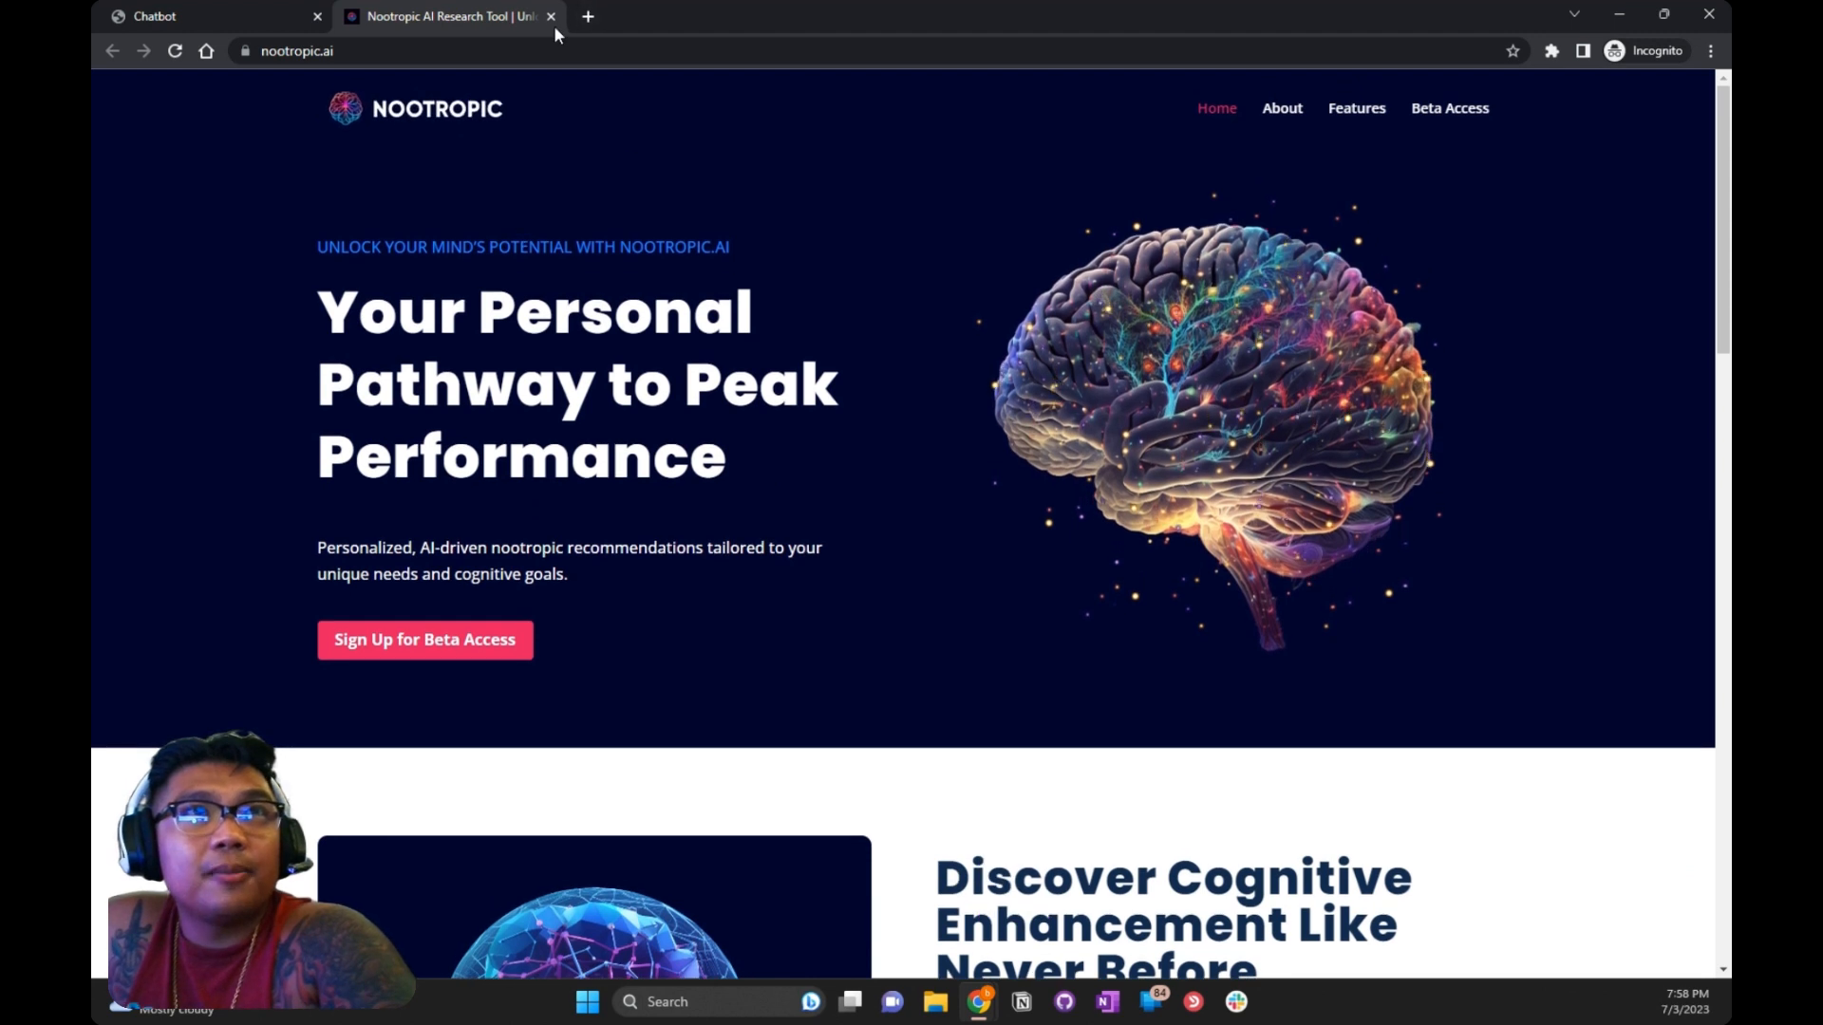
left_click(550, 17)
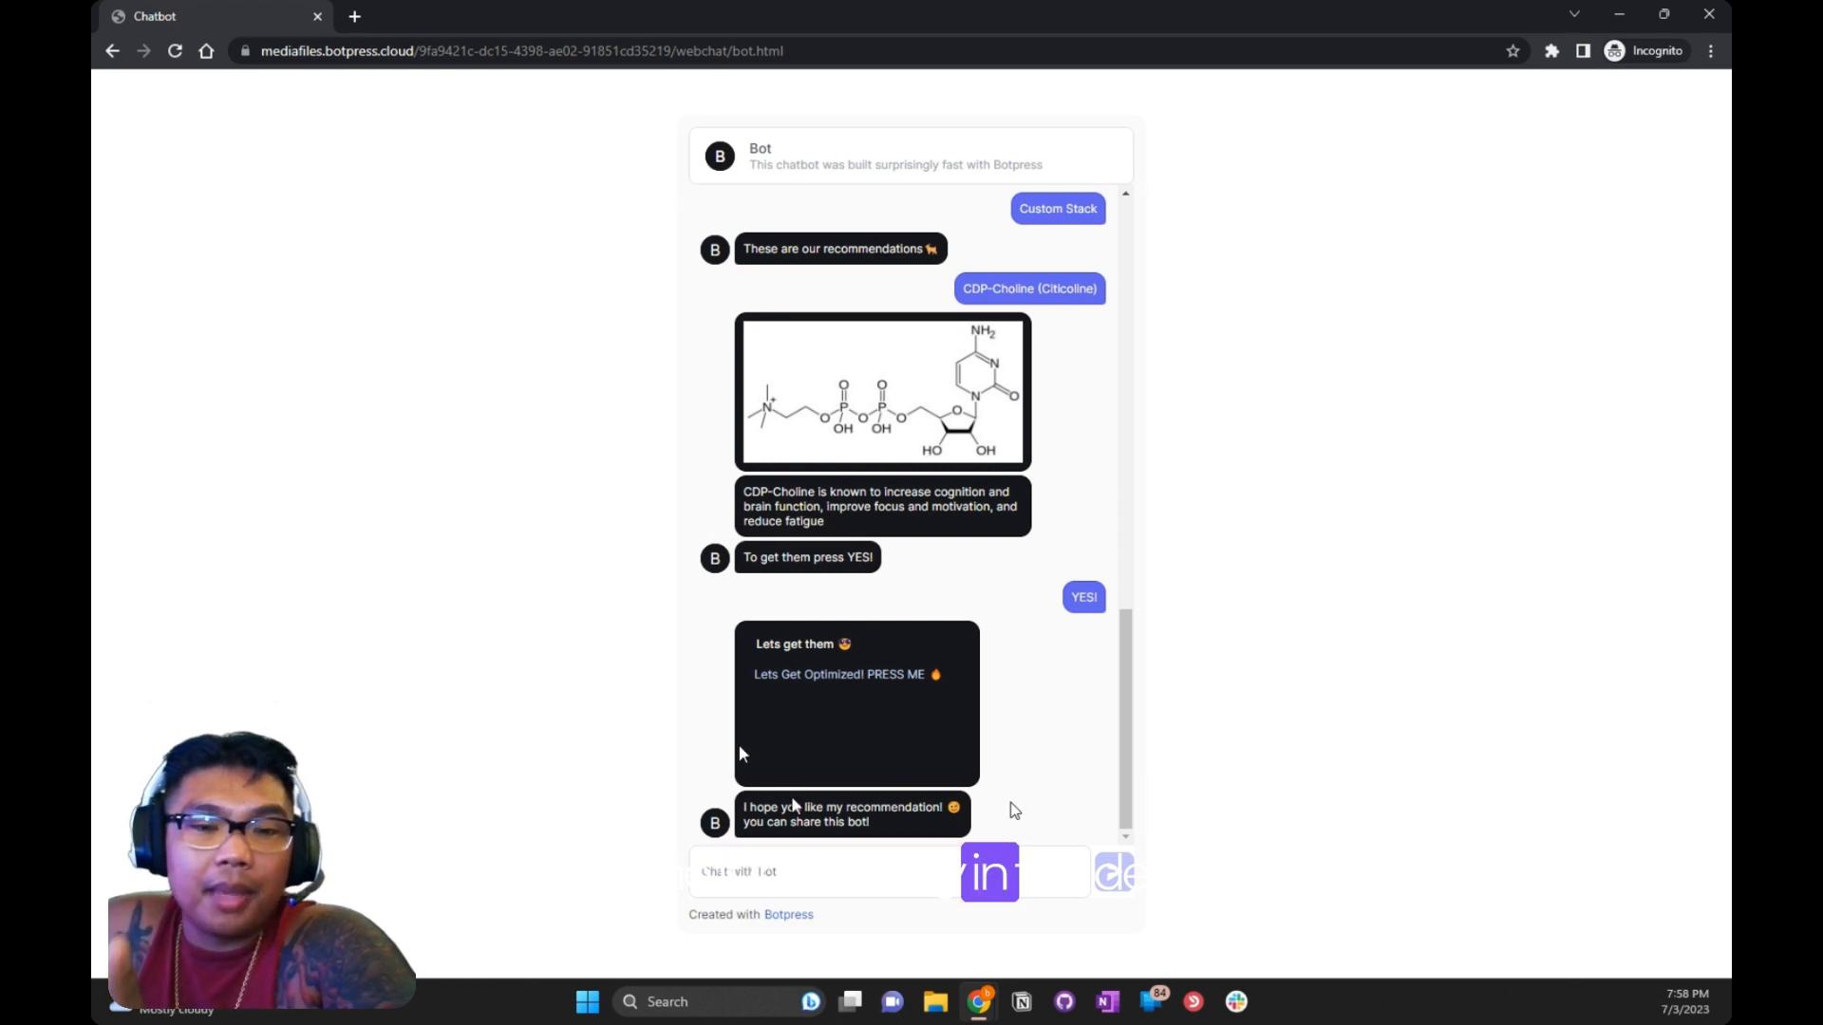
Review the chatbot conversation from the memory questions through to the final recommendation, and close the chat window
scroll(1032, 809, "up", 5)
scroll(1033, 806, "up", 5)
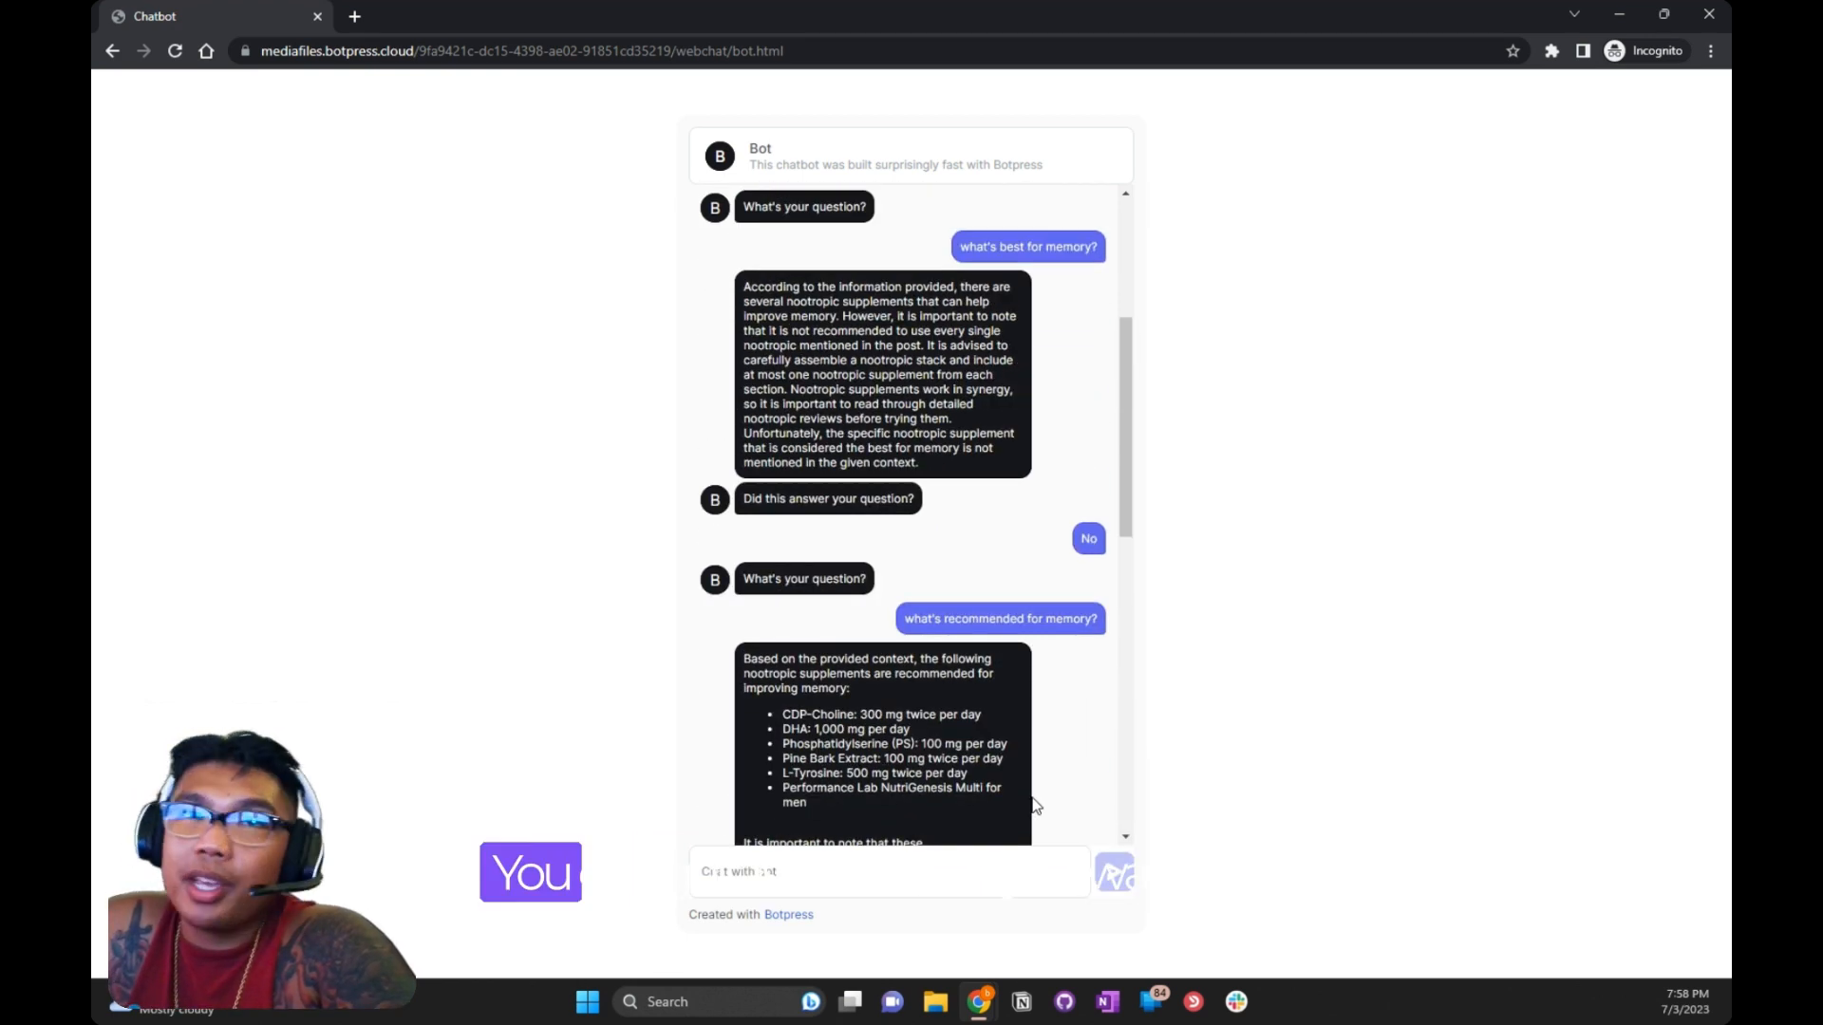
scroll(1033, 805, "down", 6)
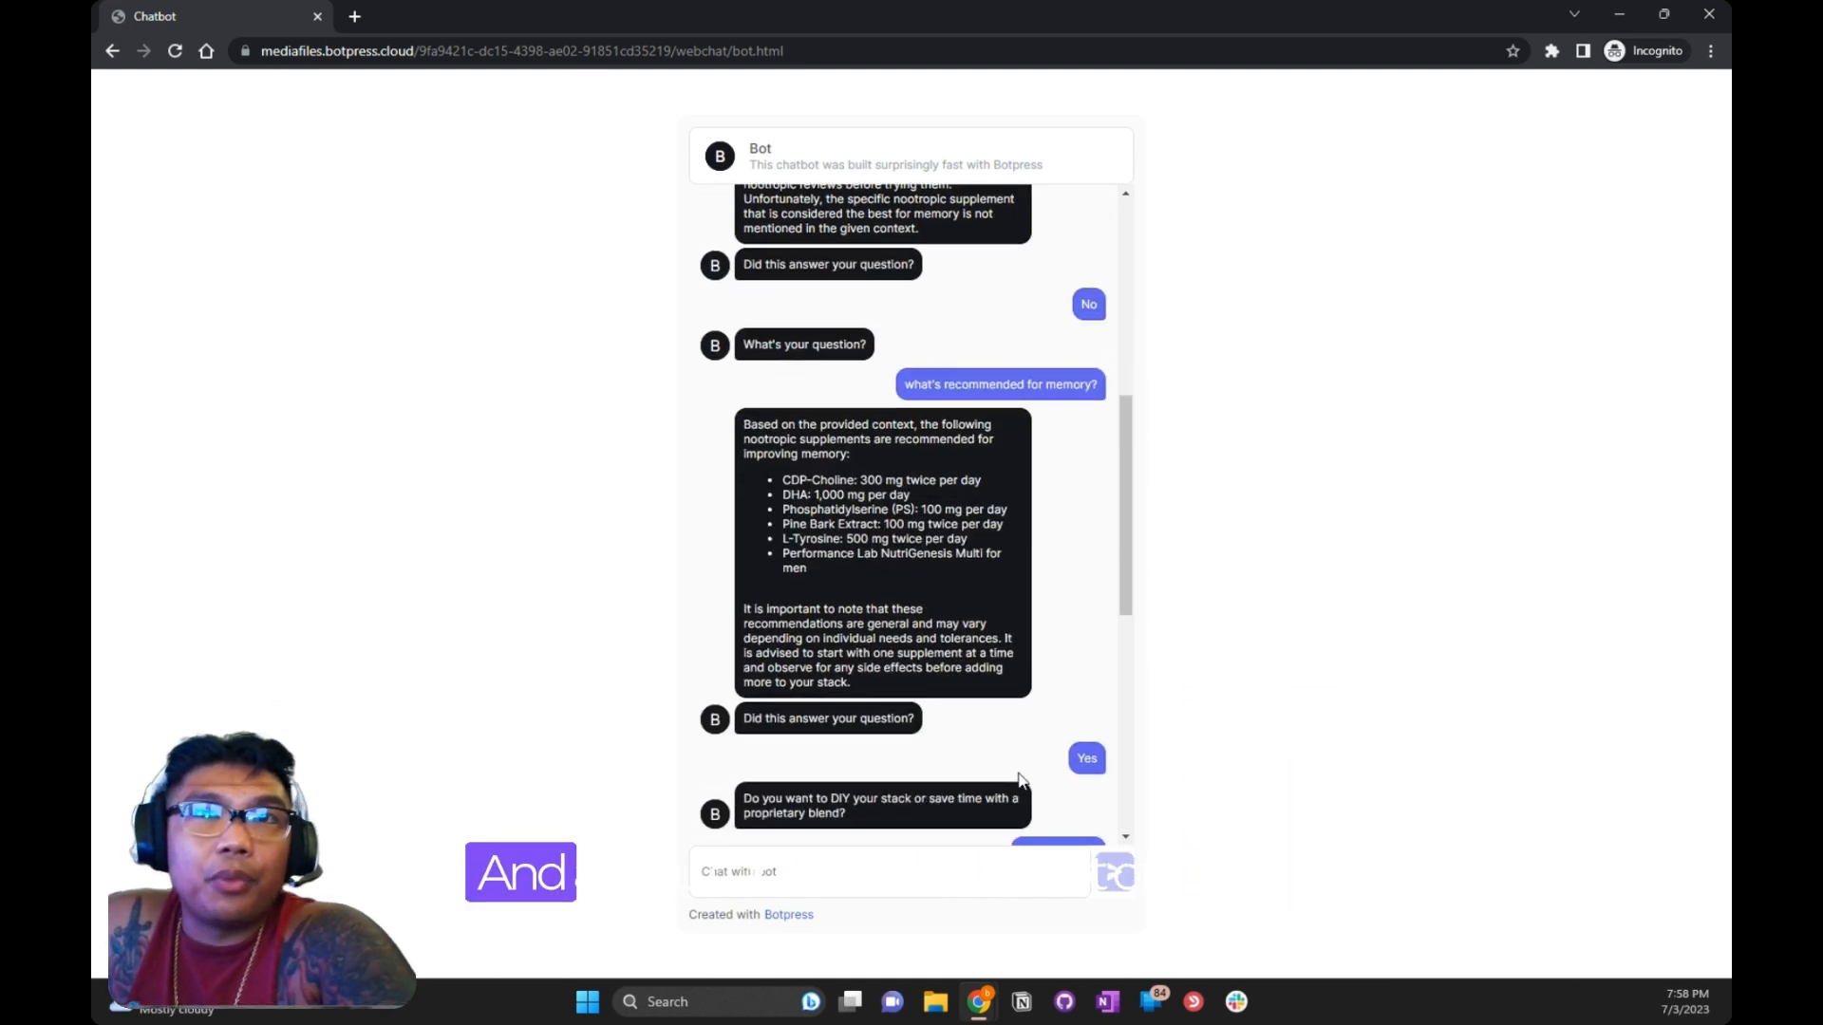
scroll(1018, 779, "down", 3)
scroll(1017, 777, "down", 3)
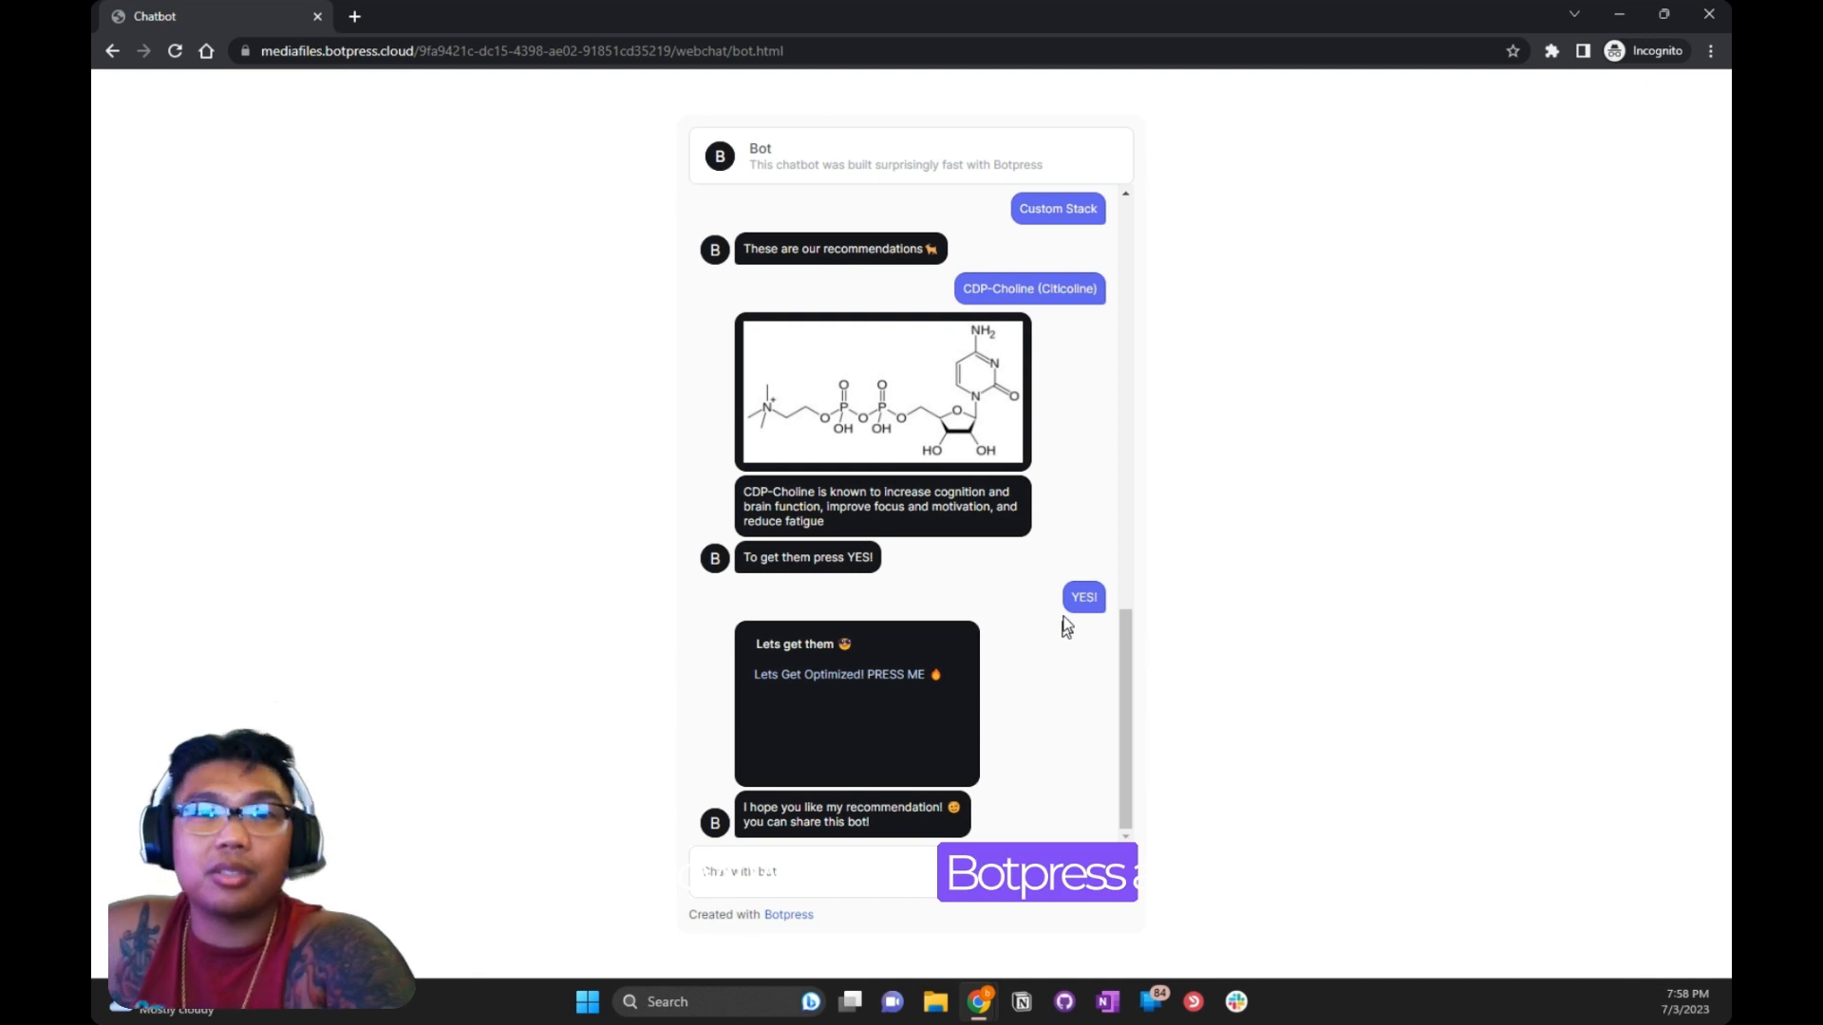
left_click(1709, 13)
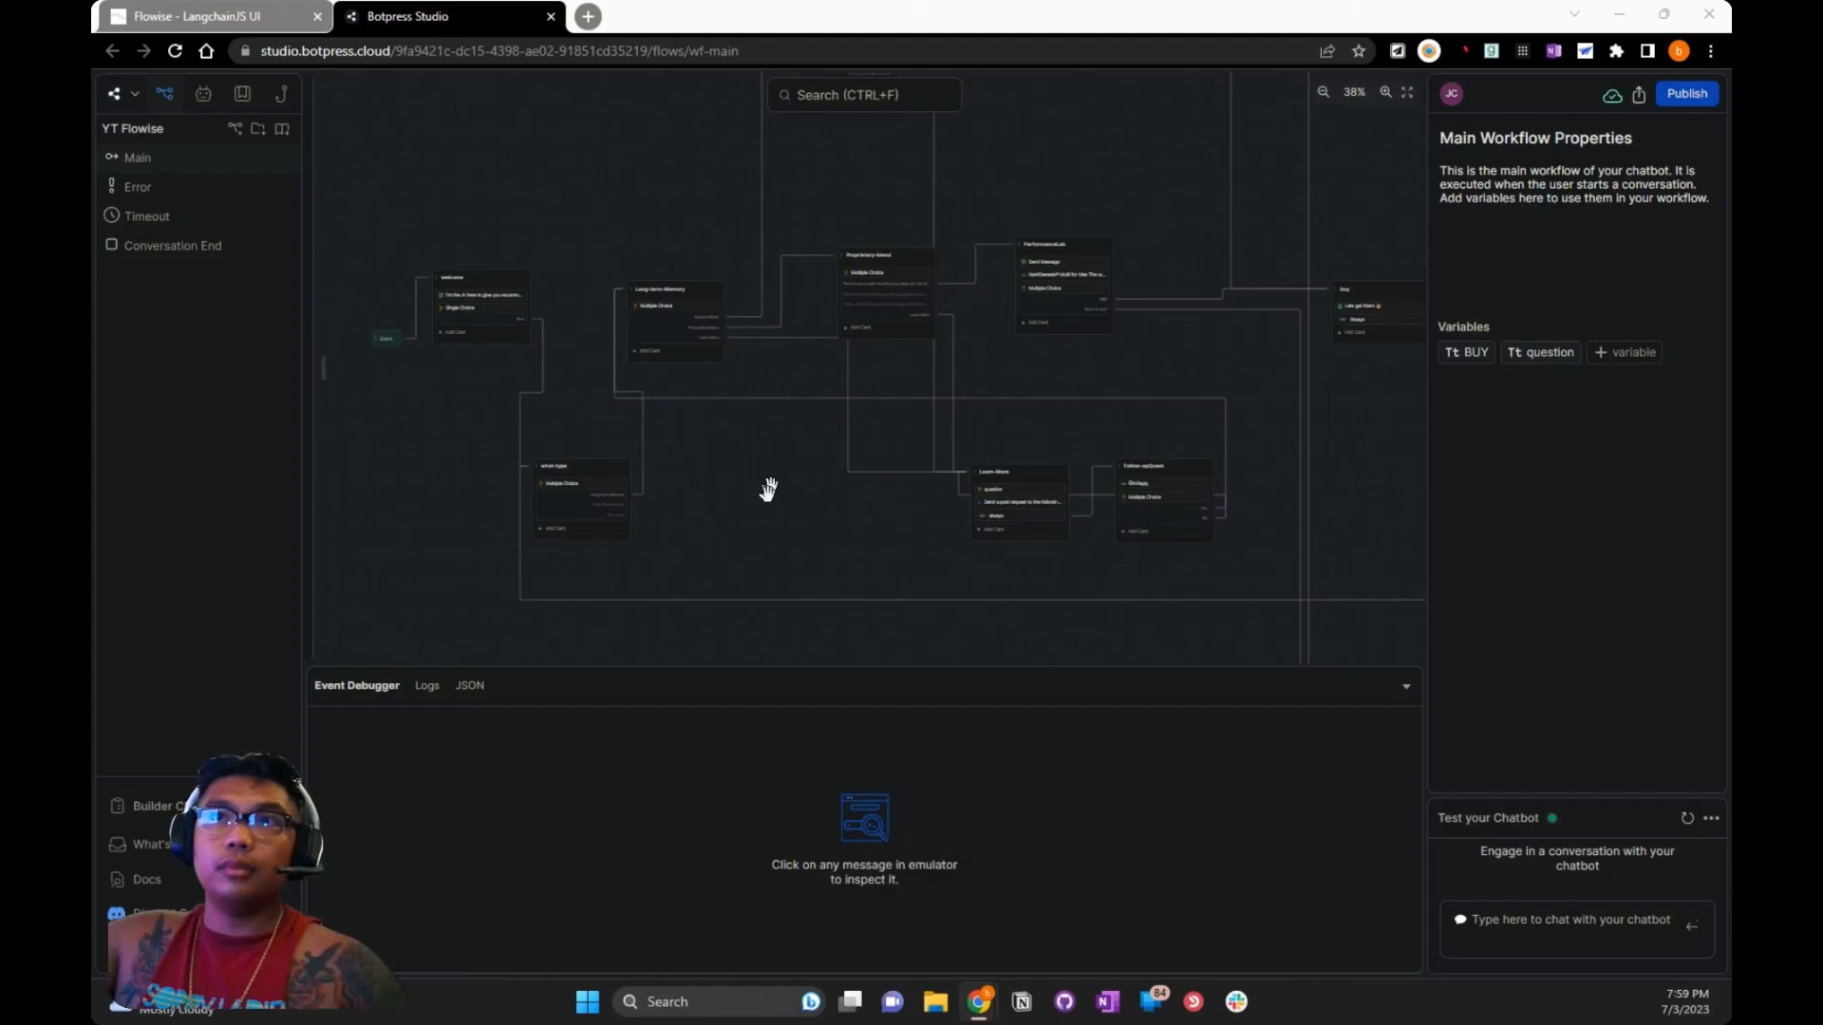
Examine the overall node layout of the Main workflow in Botpress Studio, ending close up on the welcome node
left_click_drag(768, 488, 861, 539)
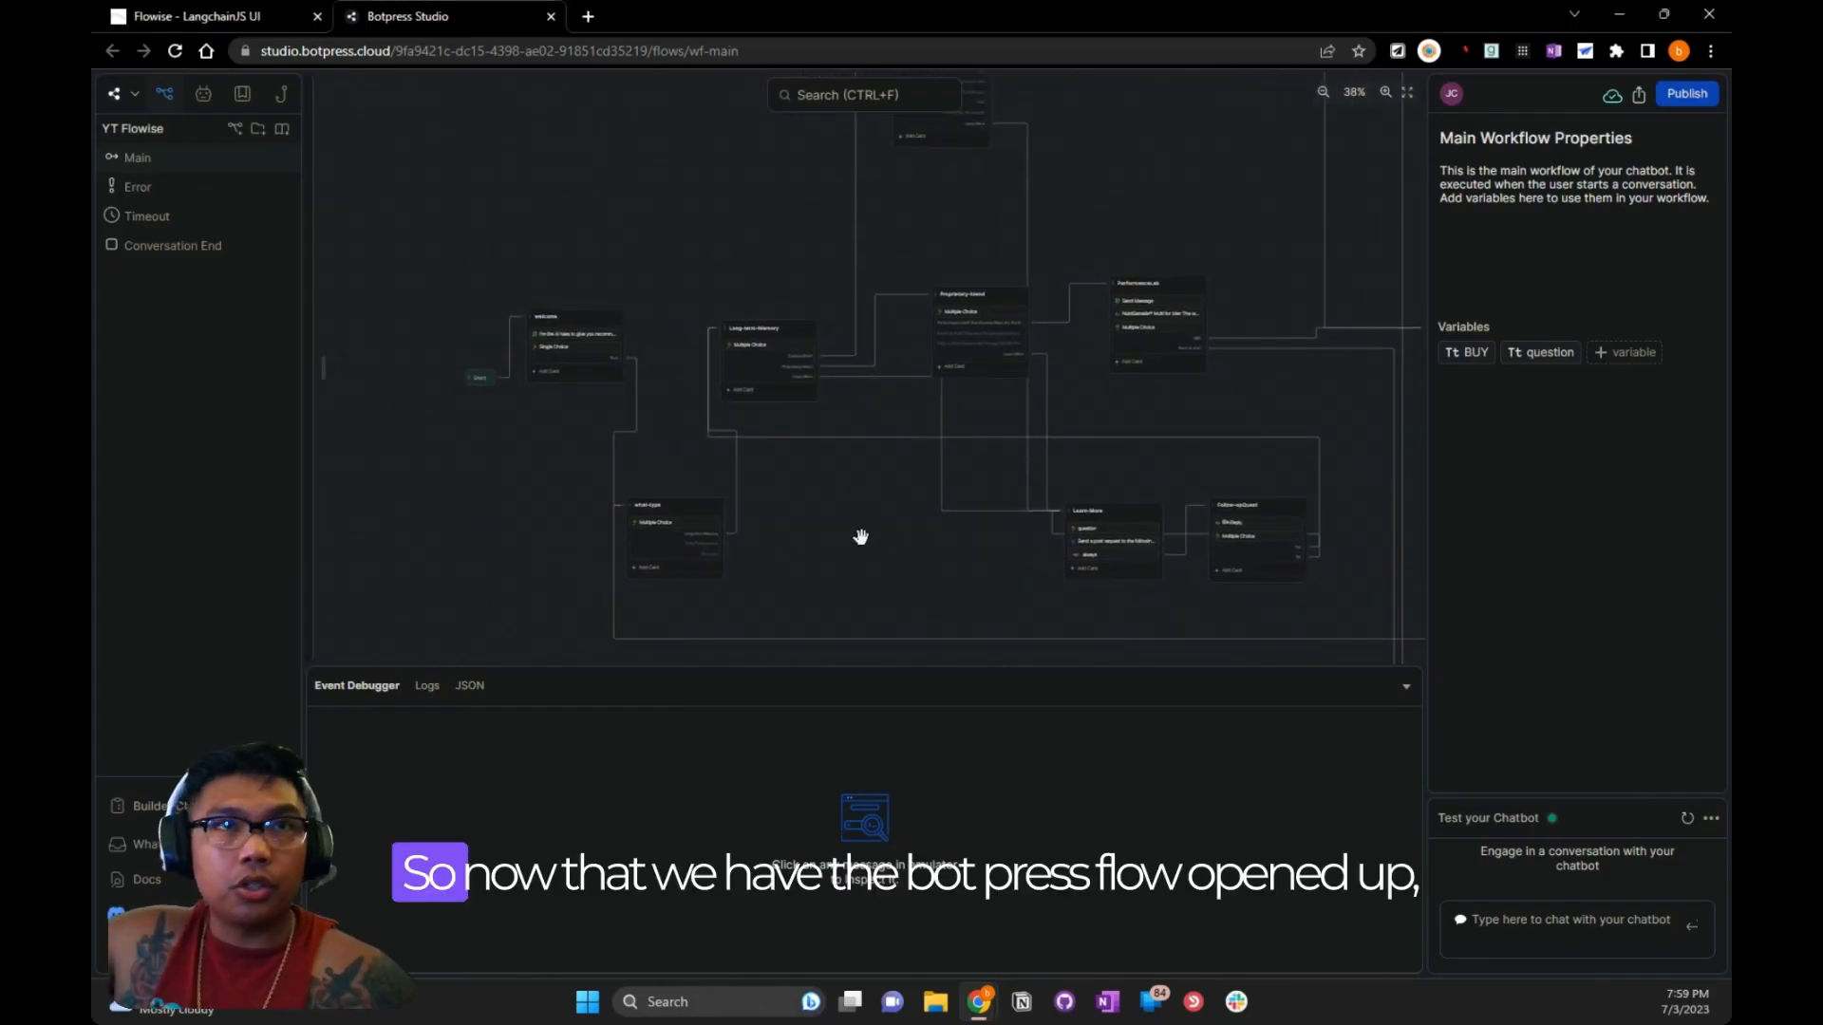
scroll(861, 539, "down", 1)
scroll(822, 534, "down", 1)
scroll(823, 535, "down", 1)
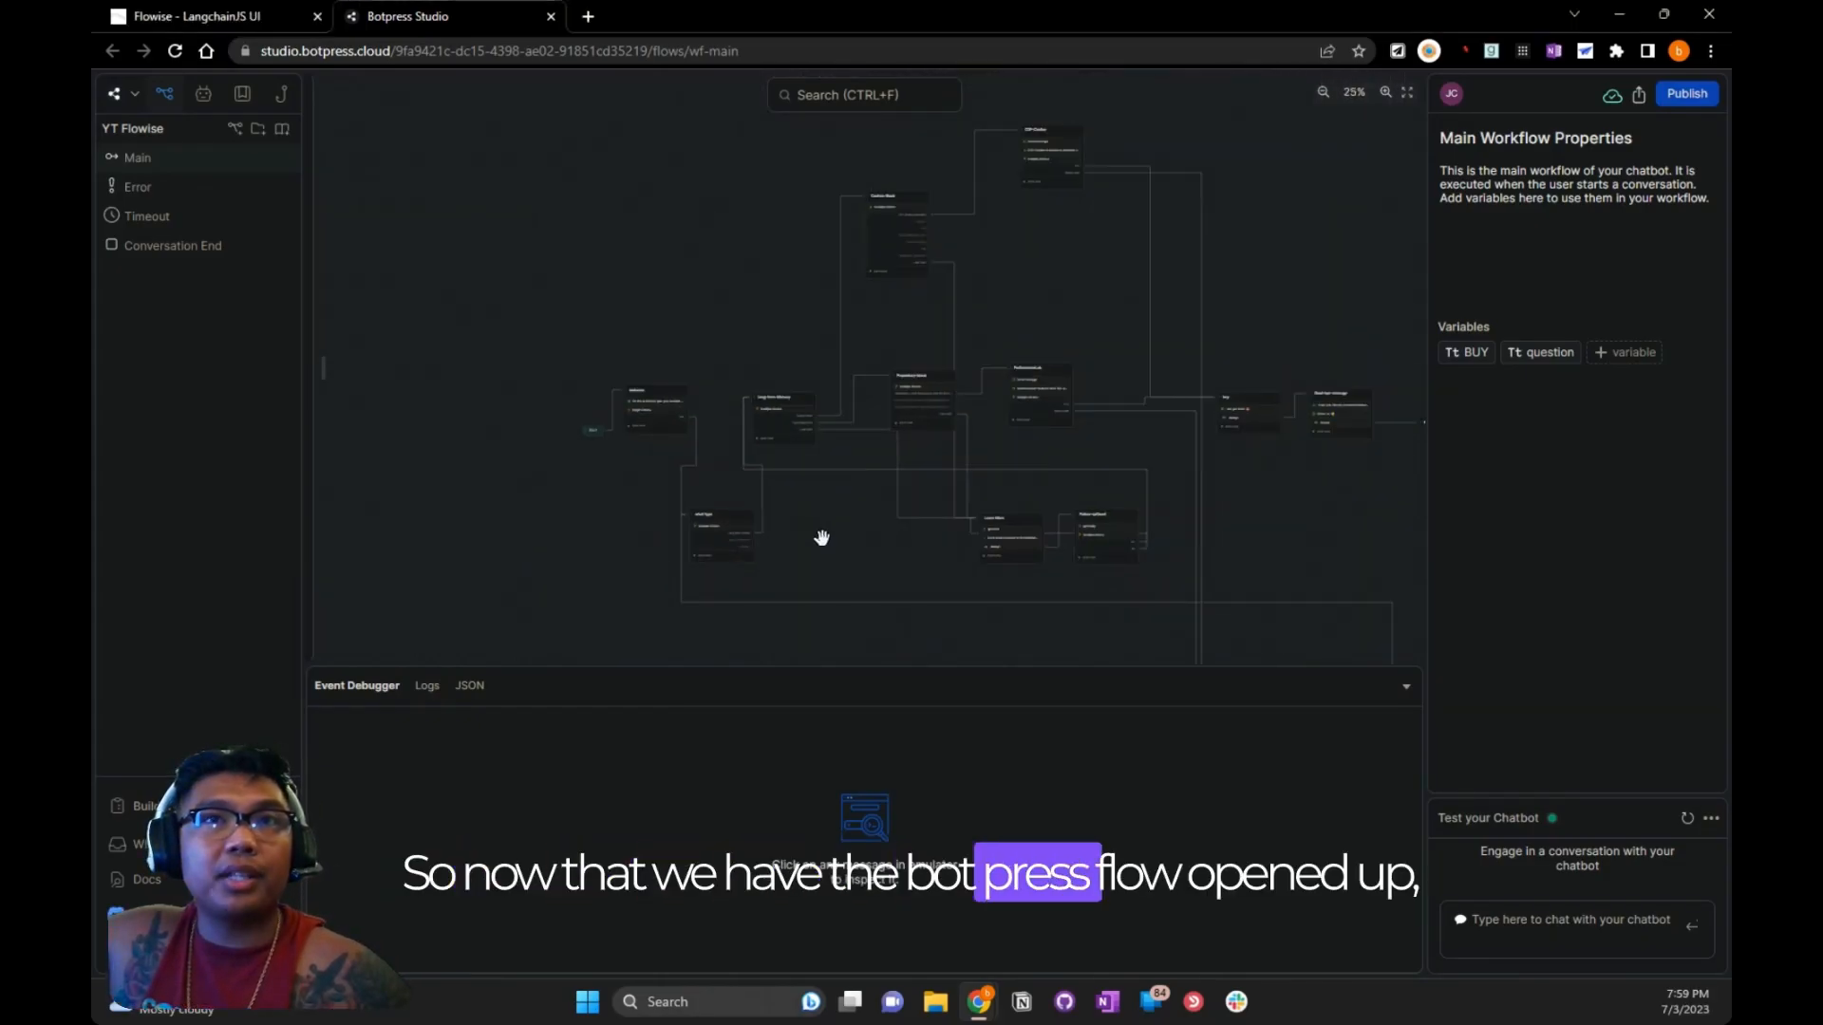
left_click_drag(823, 536, 1071, 501)
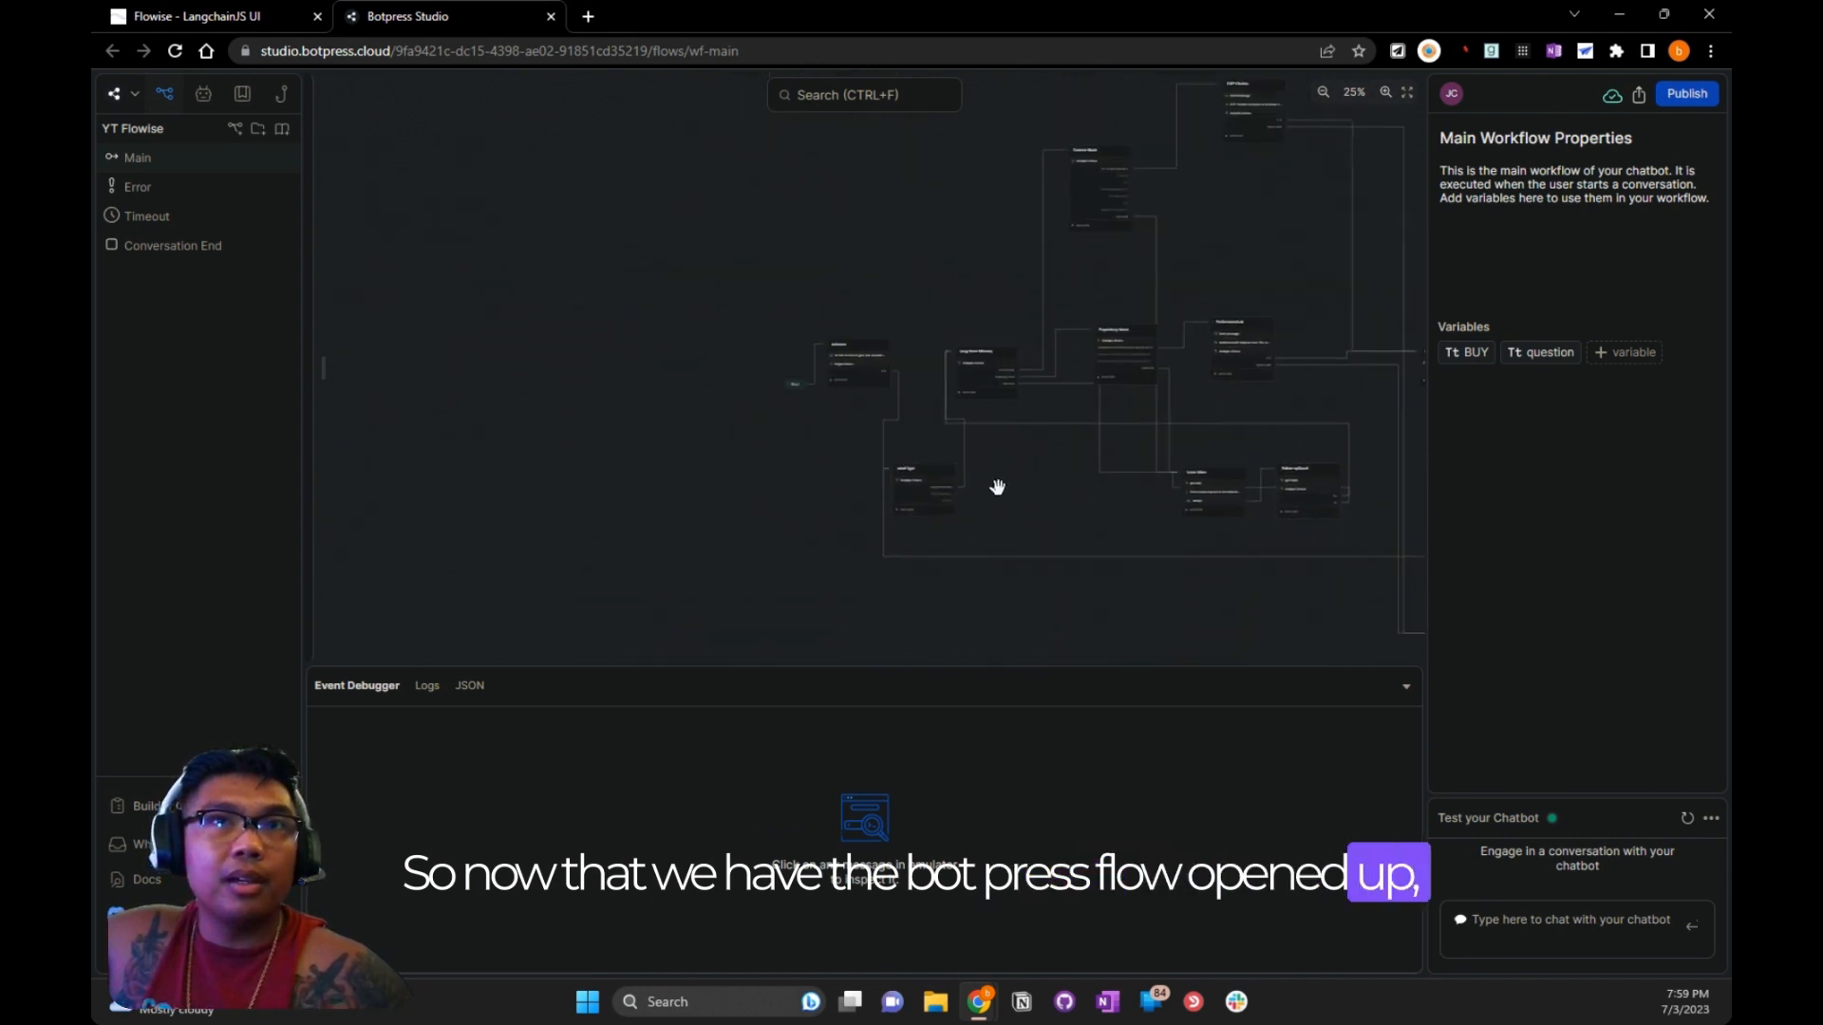
scroll(996, 486, "up", 7)
left_click_drag(793, 209, 886, 321)
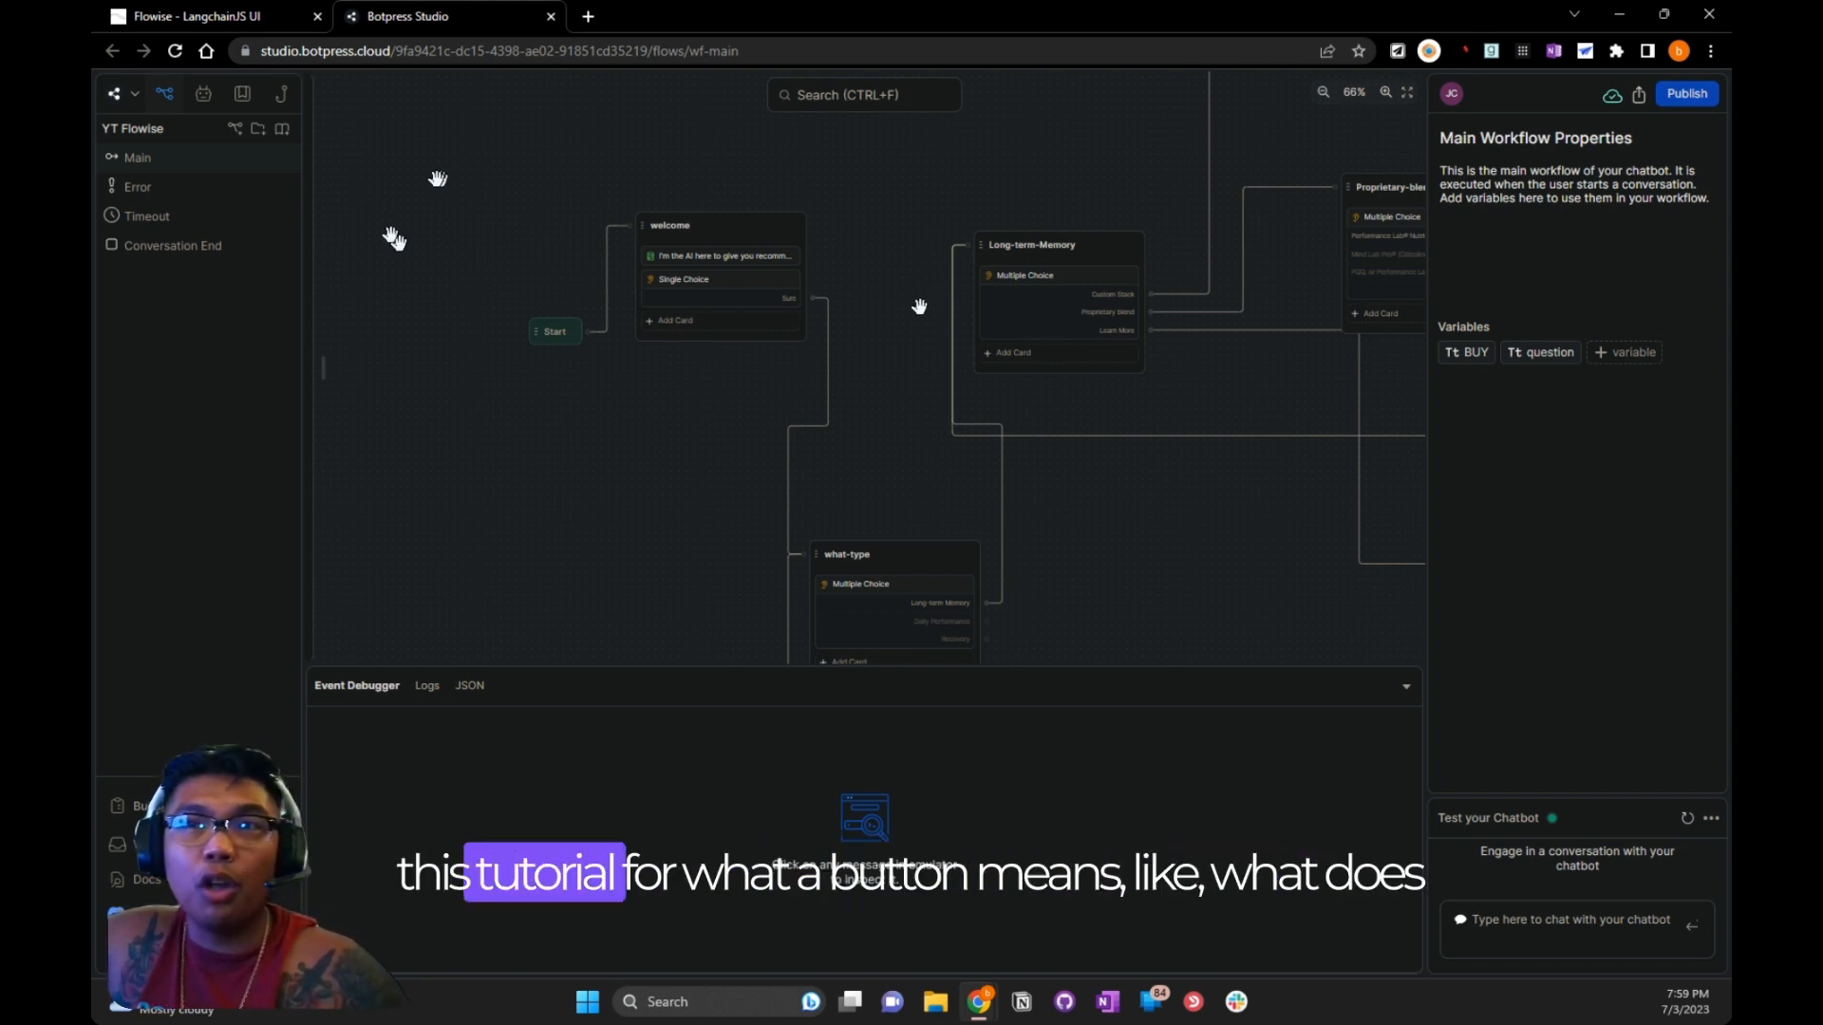
View the project's agents and return to the workflow explorer
left_click(110, 165)
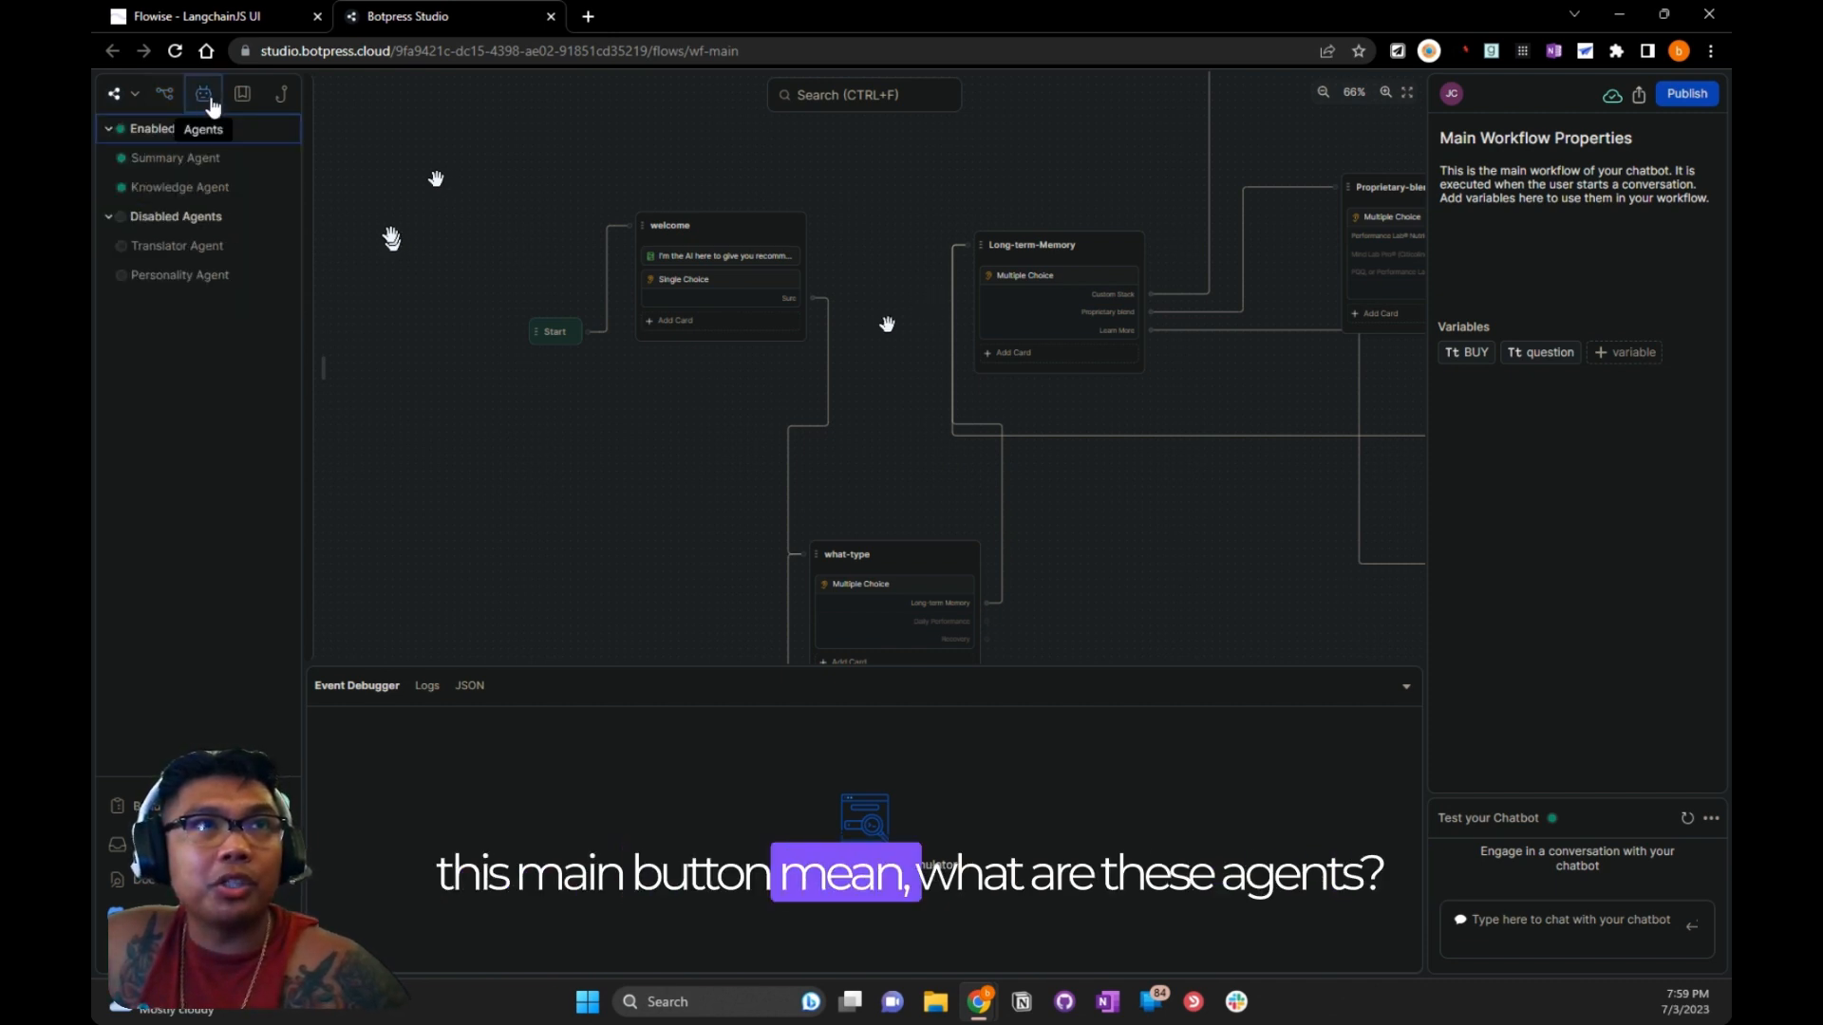
left_click(240, 95)
left_click(167, 99)
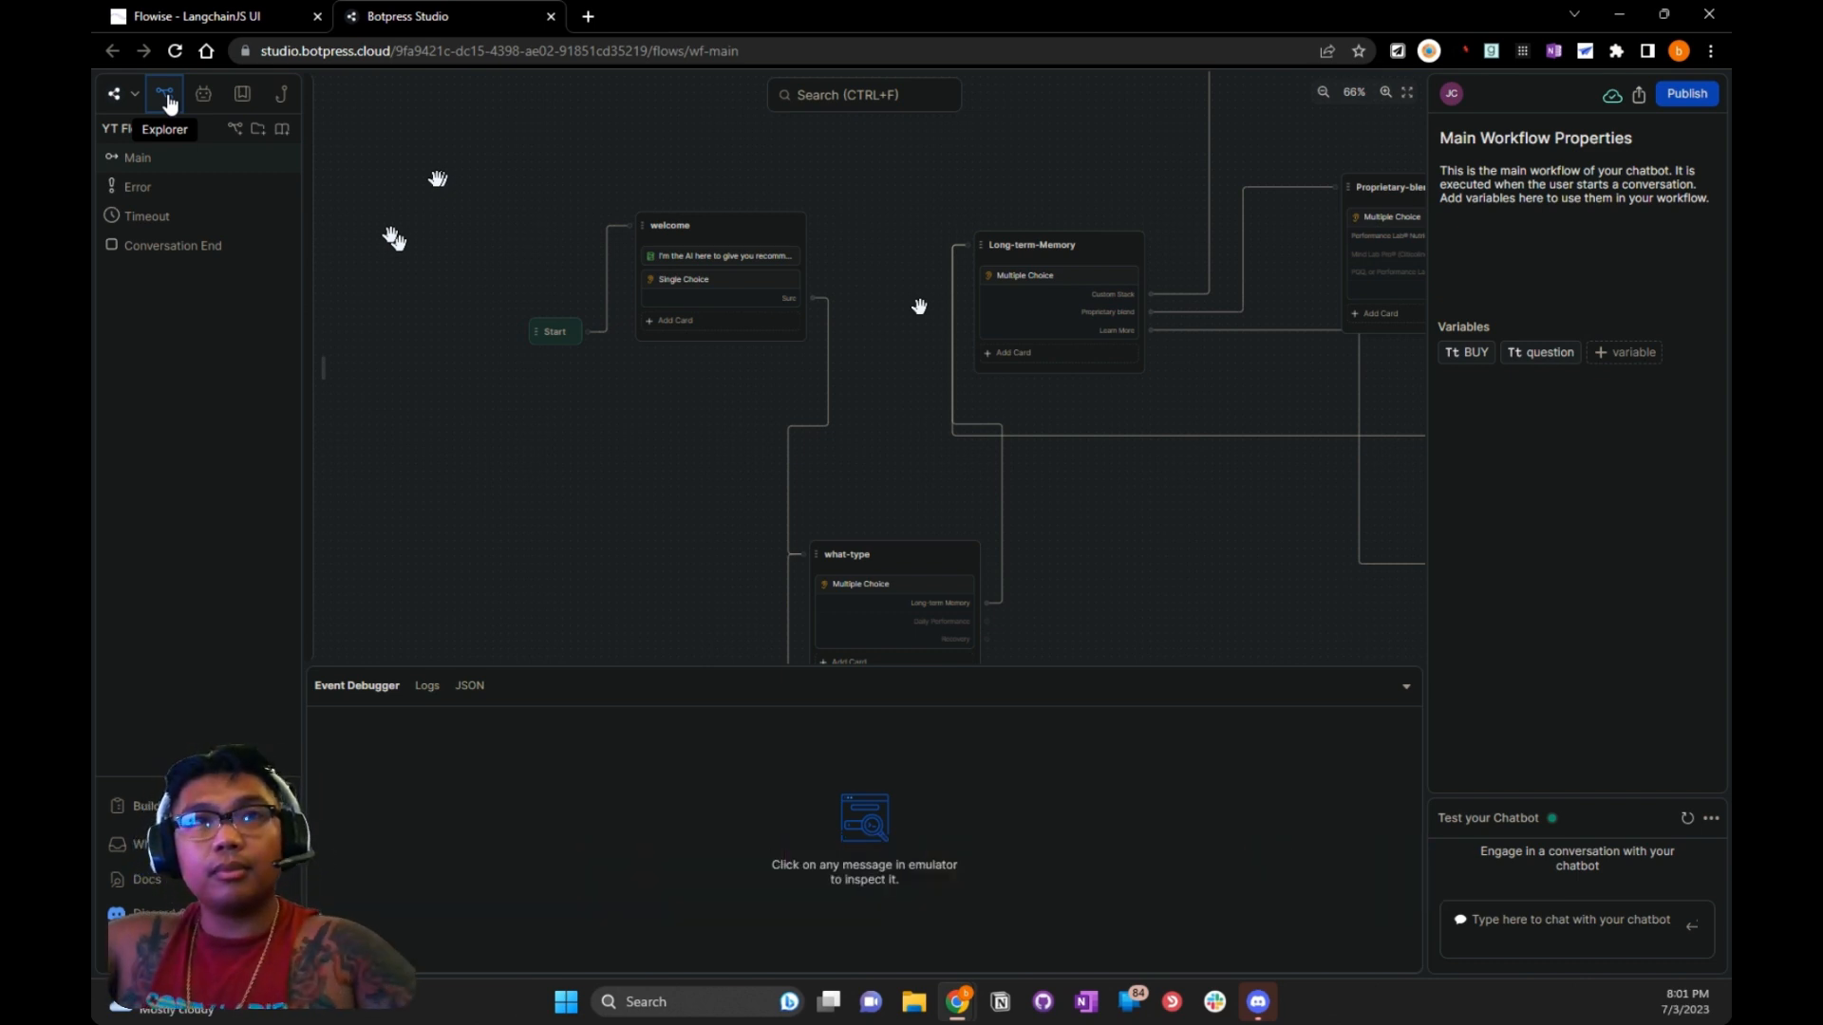
Inspect the Start node and the welcome node's message and Single Choice cards
left_click(553, 329)
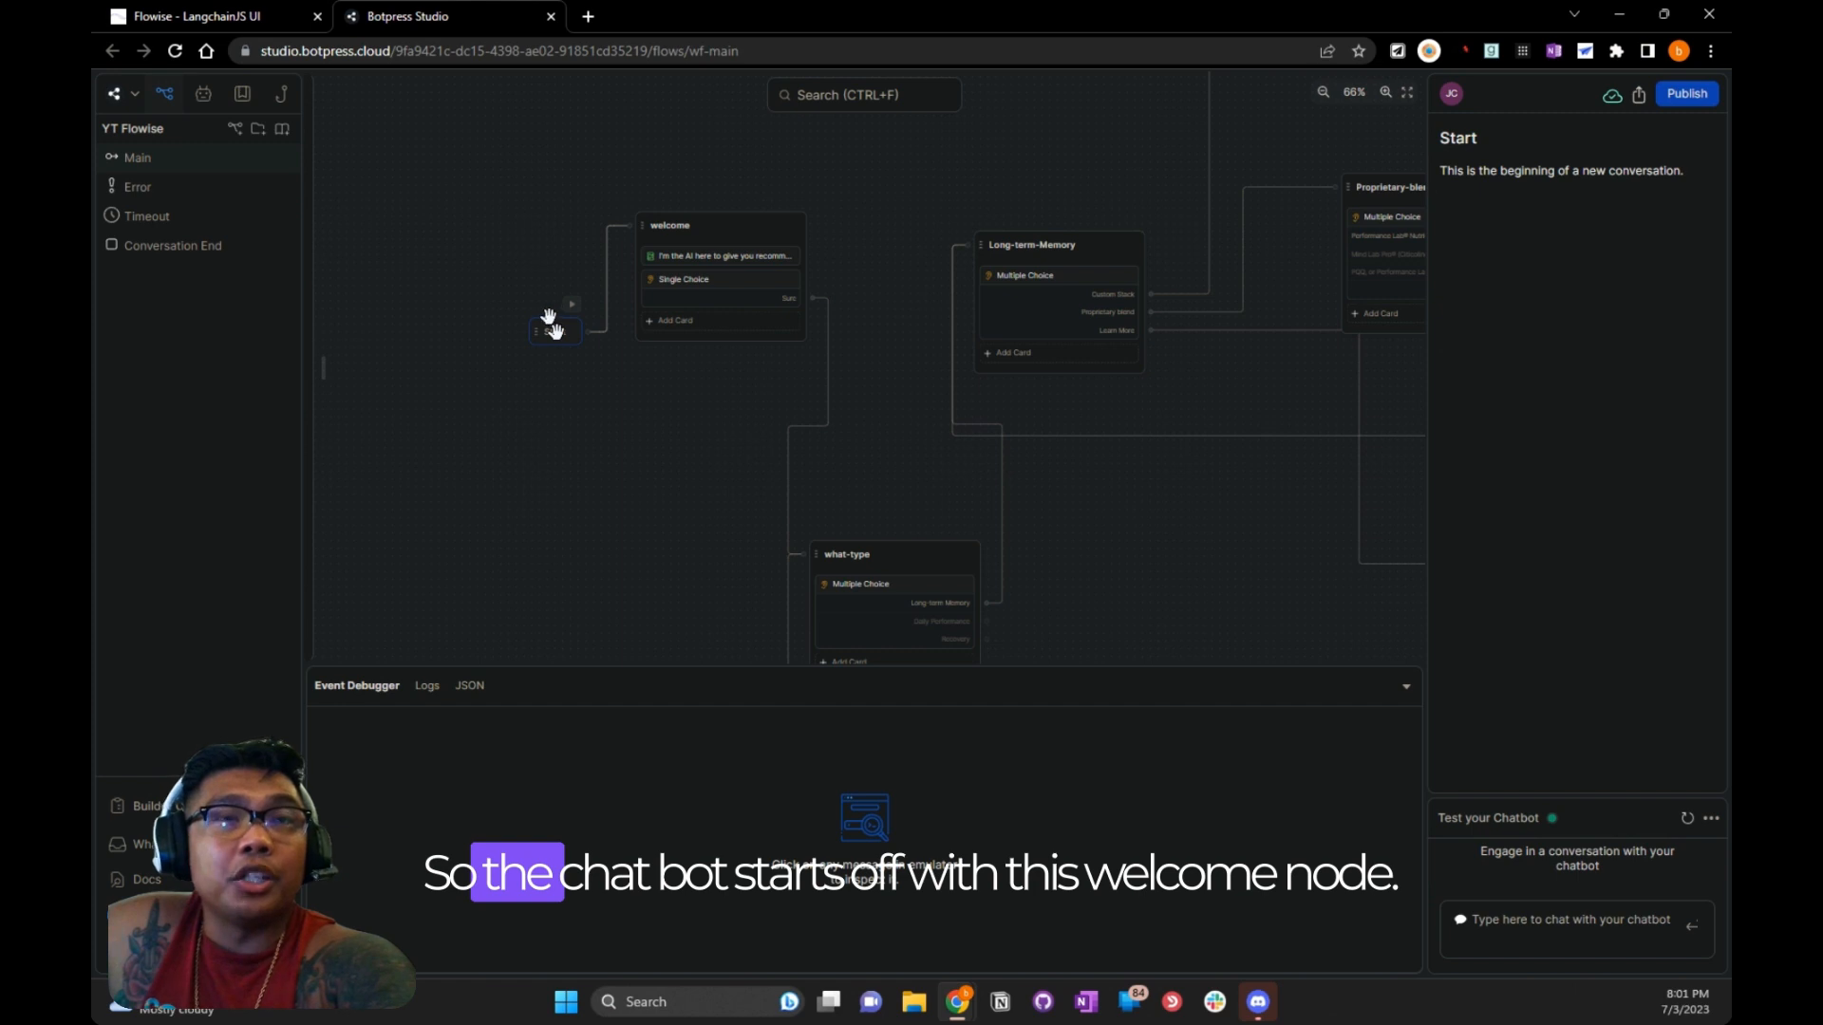
left_click(731, 238)
left_click(720, 256)
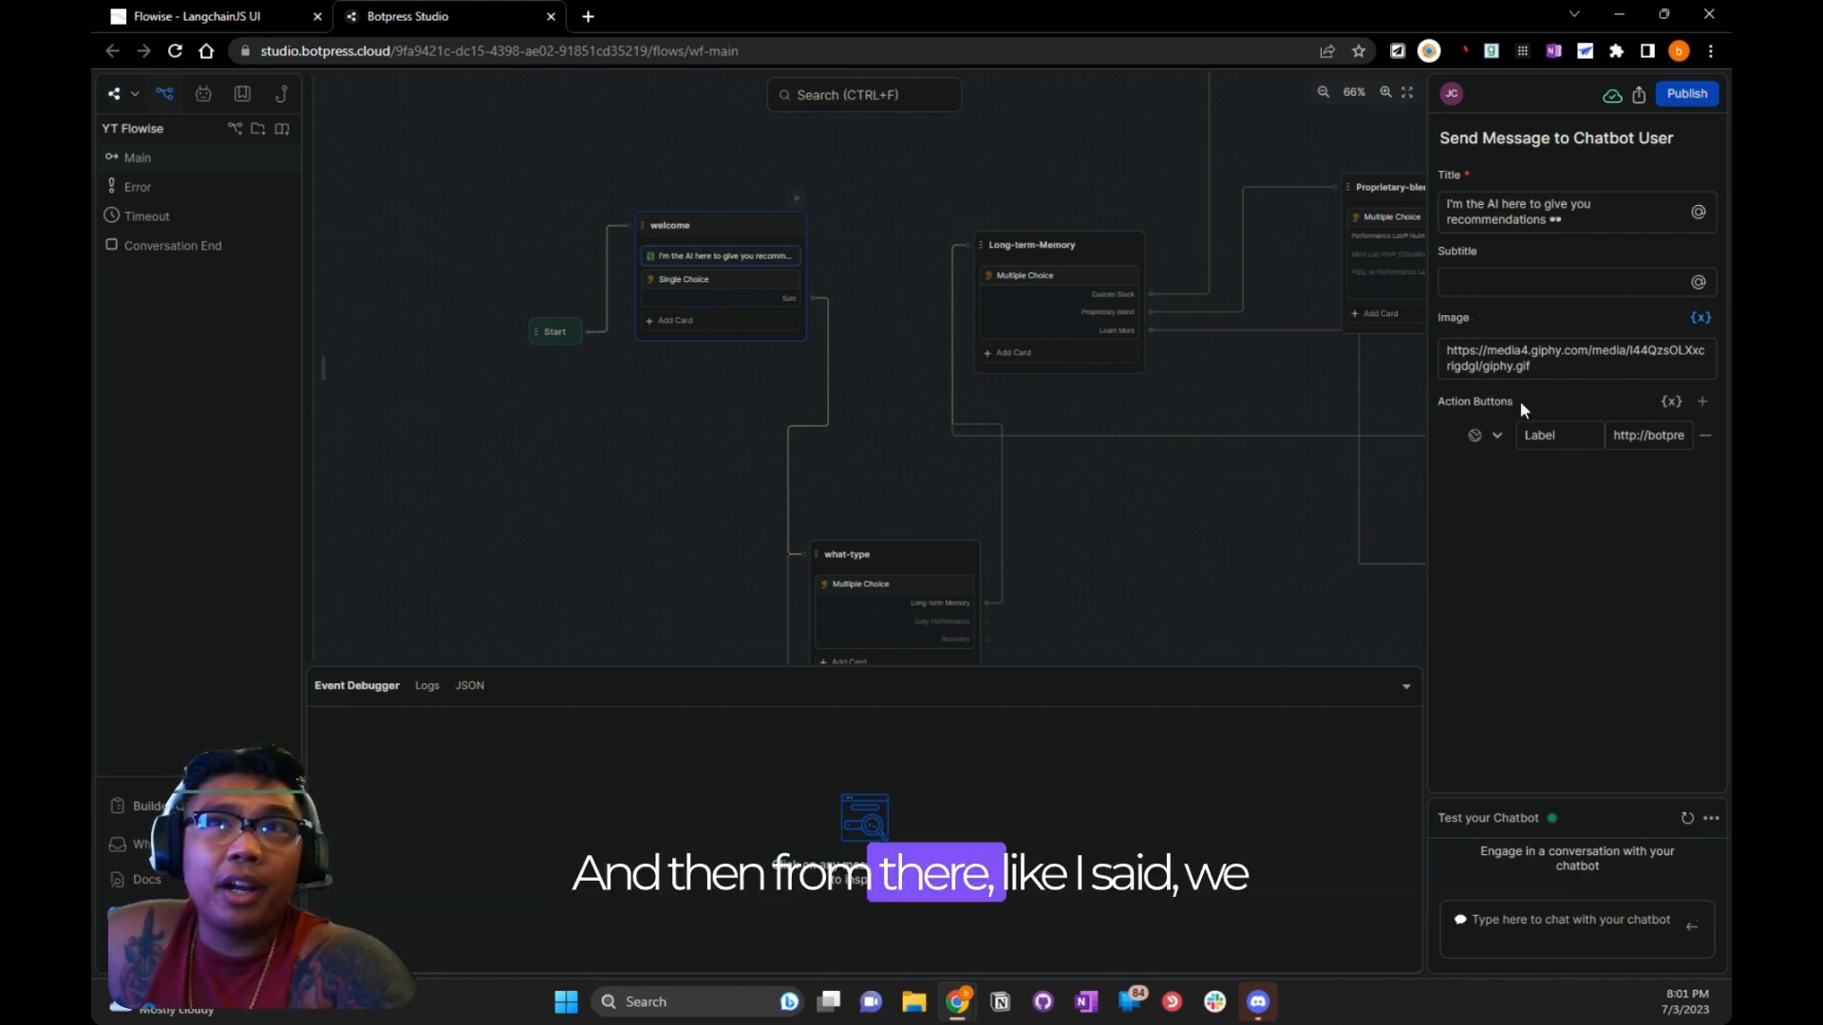
left_click(719, 281)
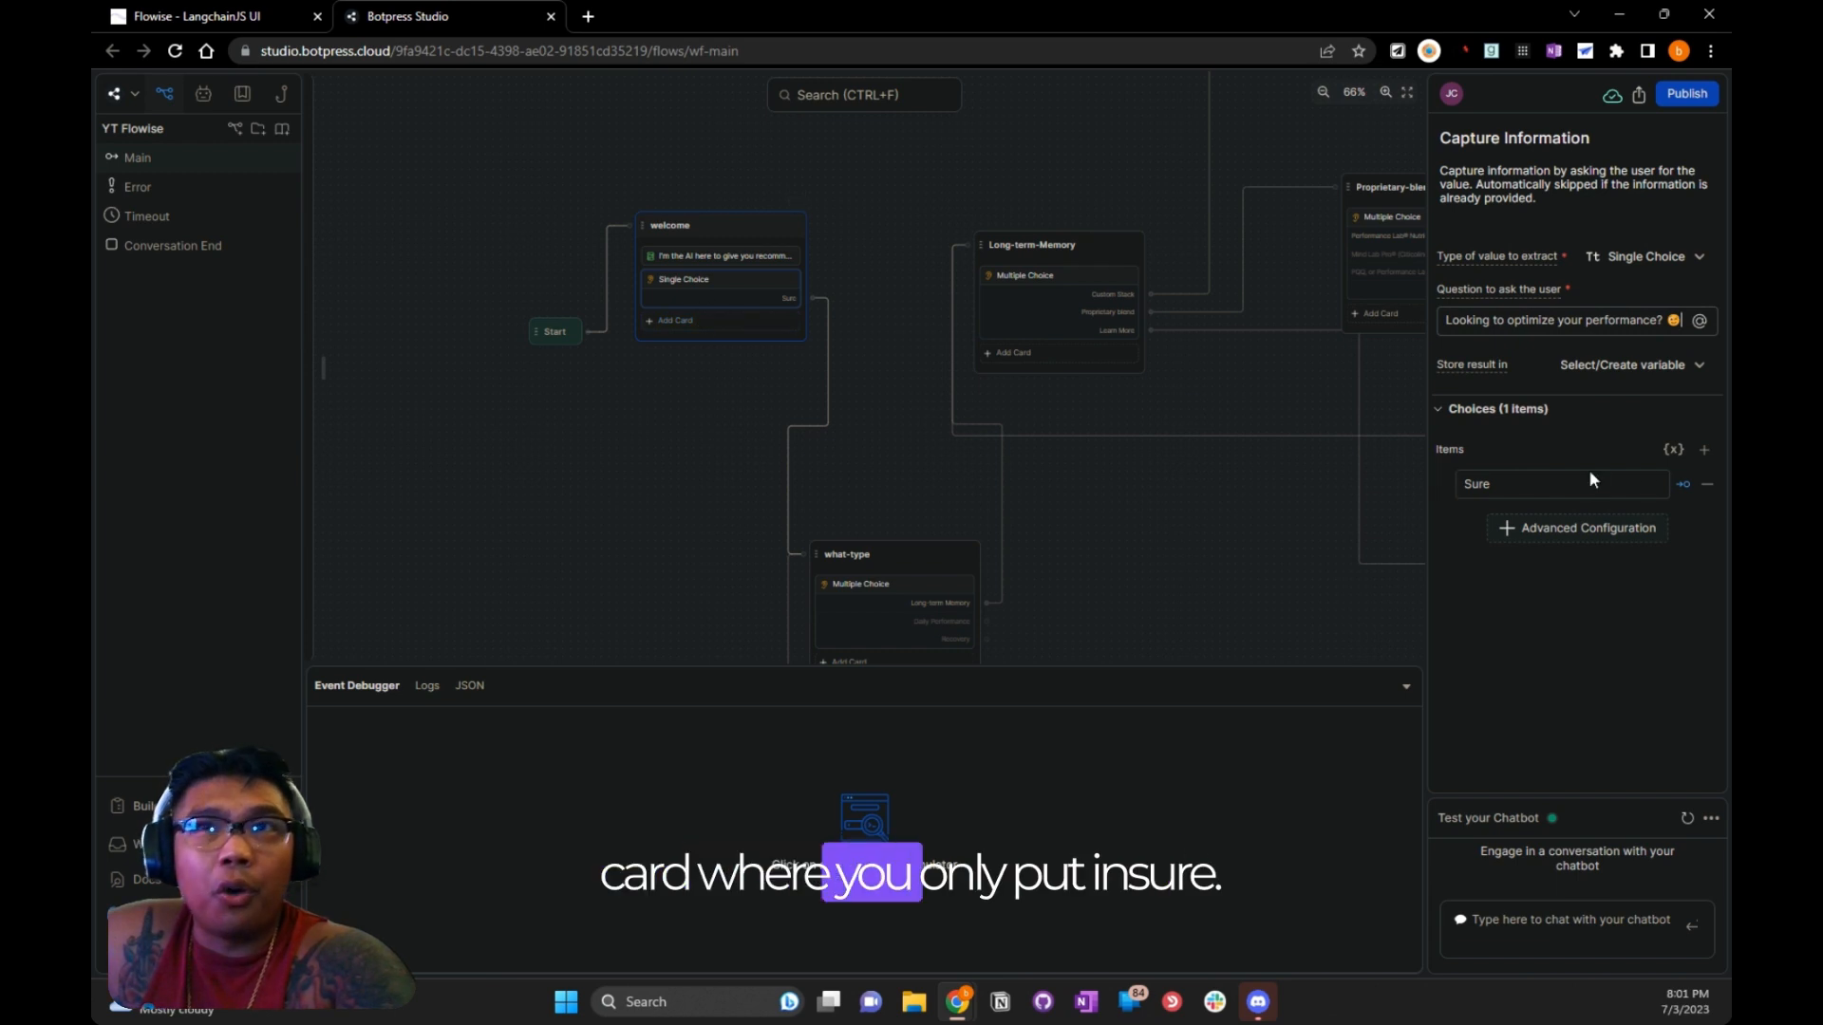
Inspect the question and choices in the what-type node's Multiple Choice card
left_click_drag(1066, 589, 1109, 527)
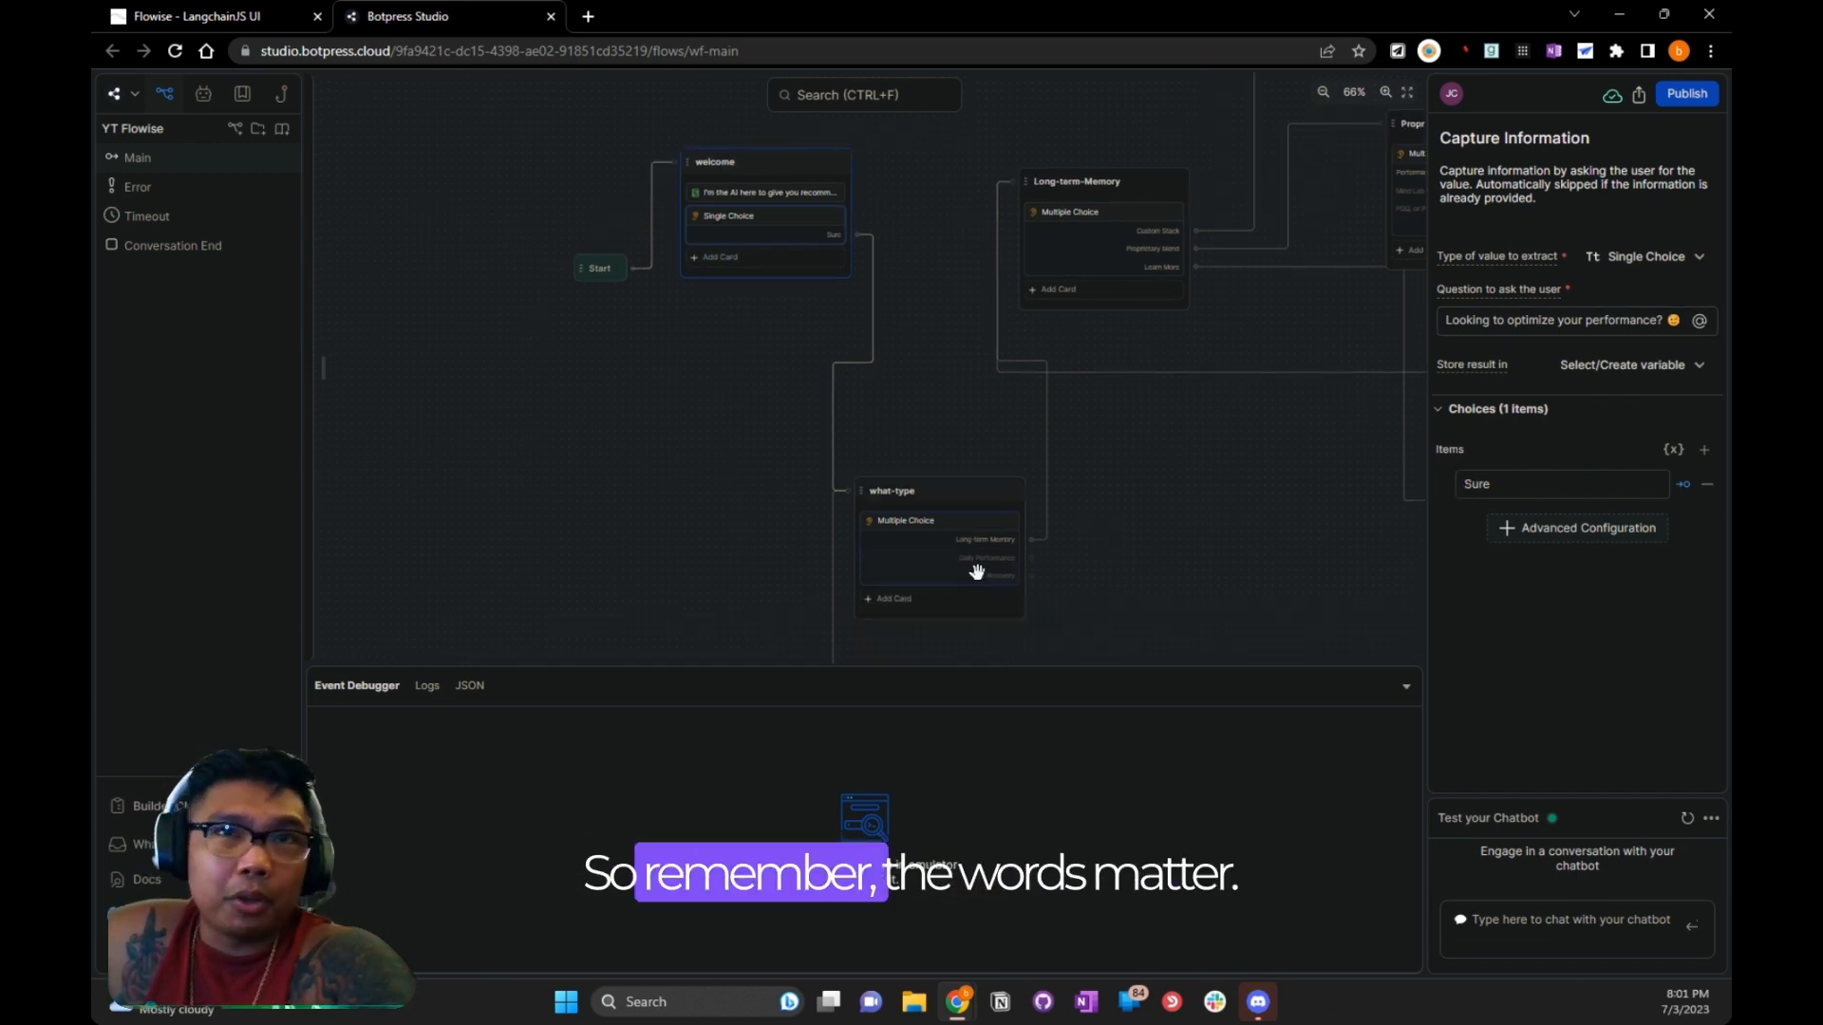
scroll(975, 574, "up", 2)
left_click(976, 465)
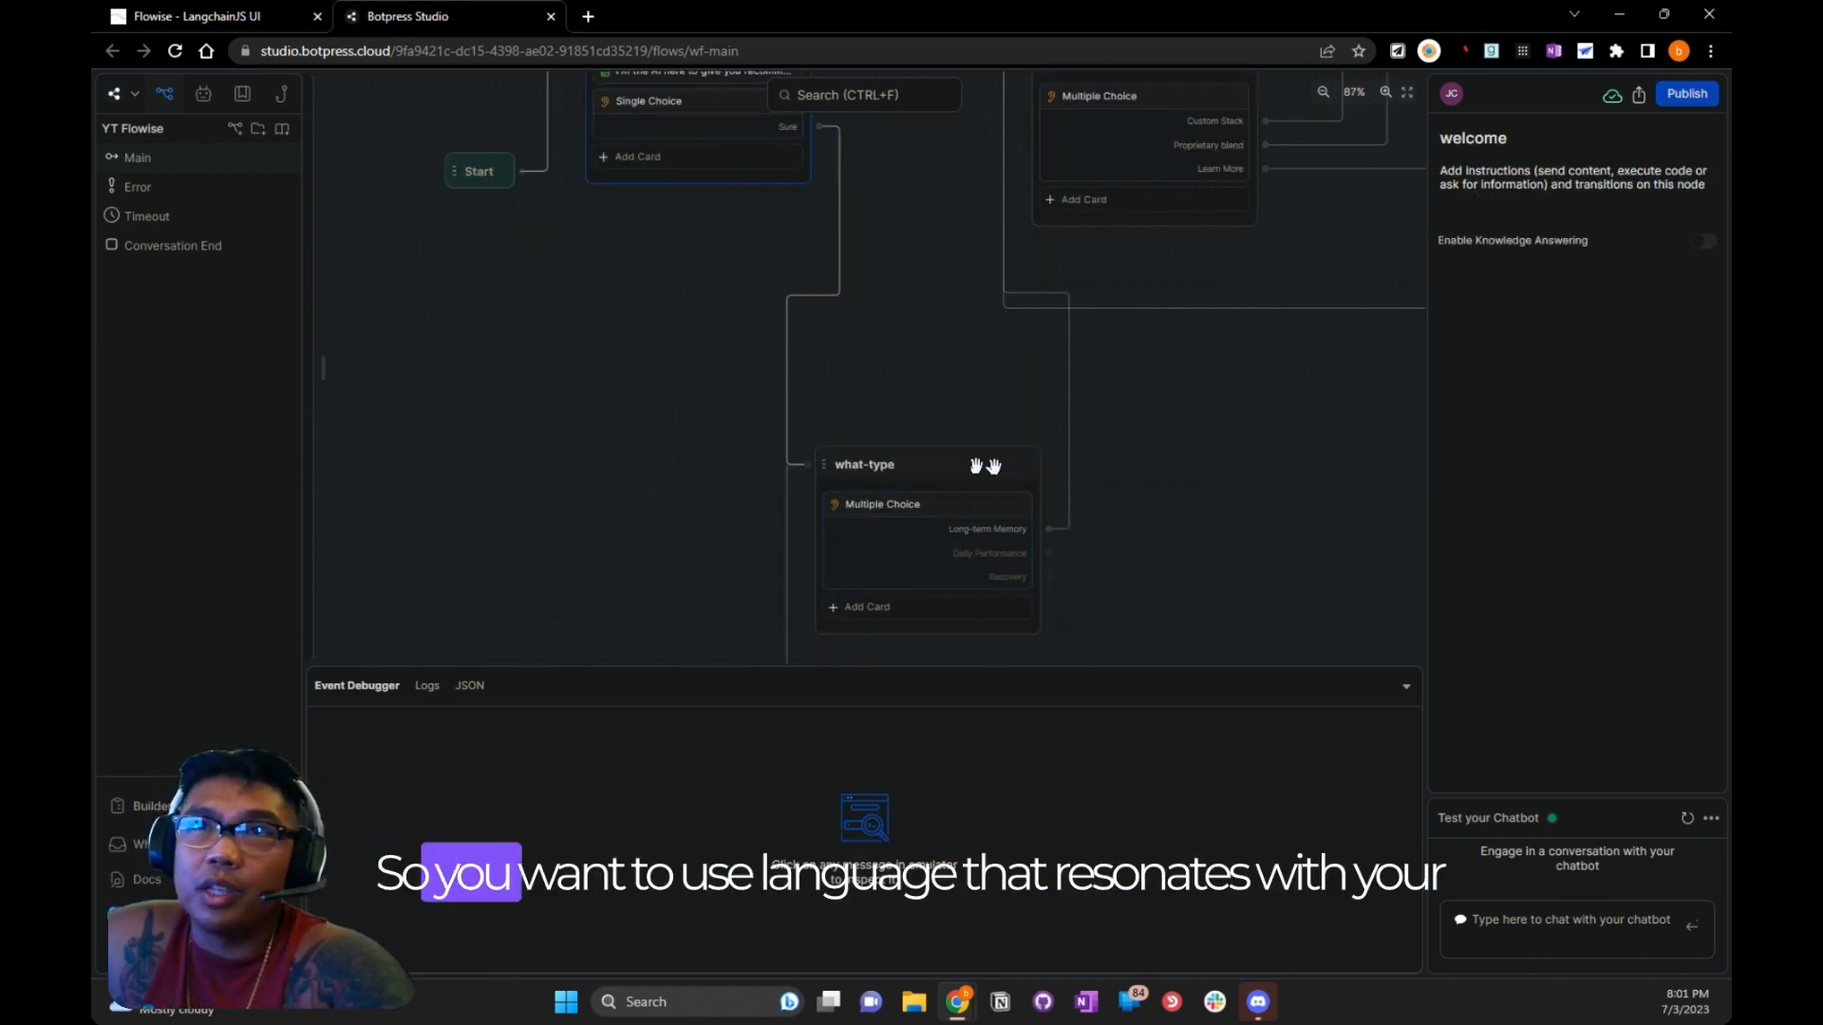
left_click(976, 511)
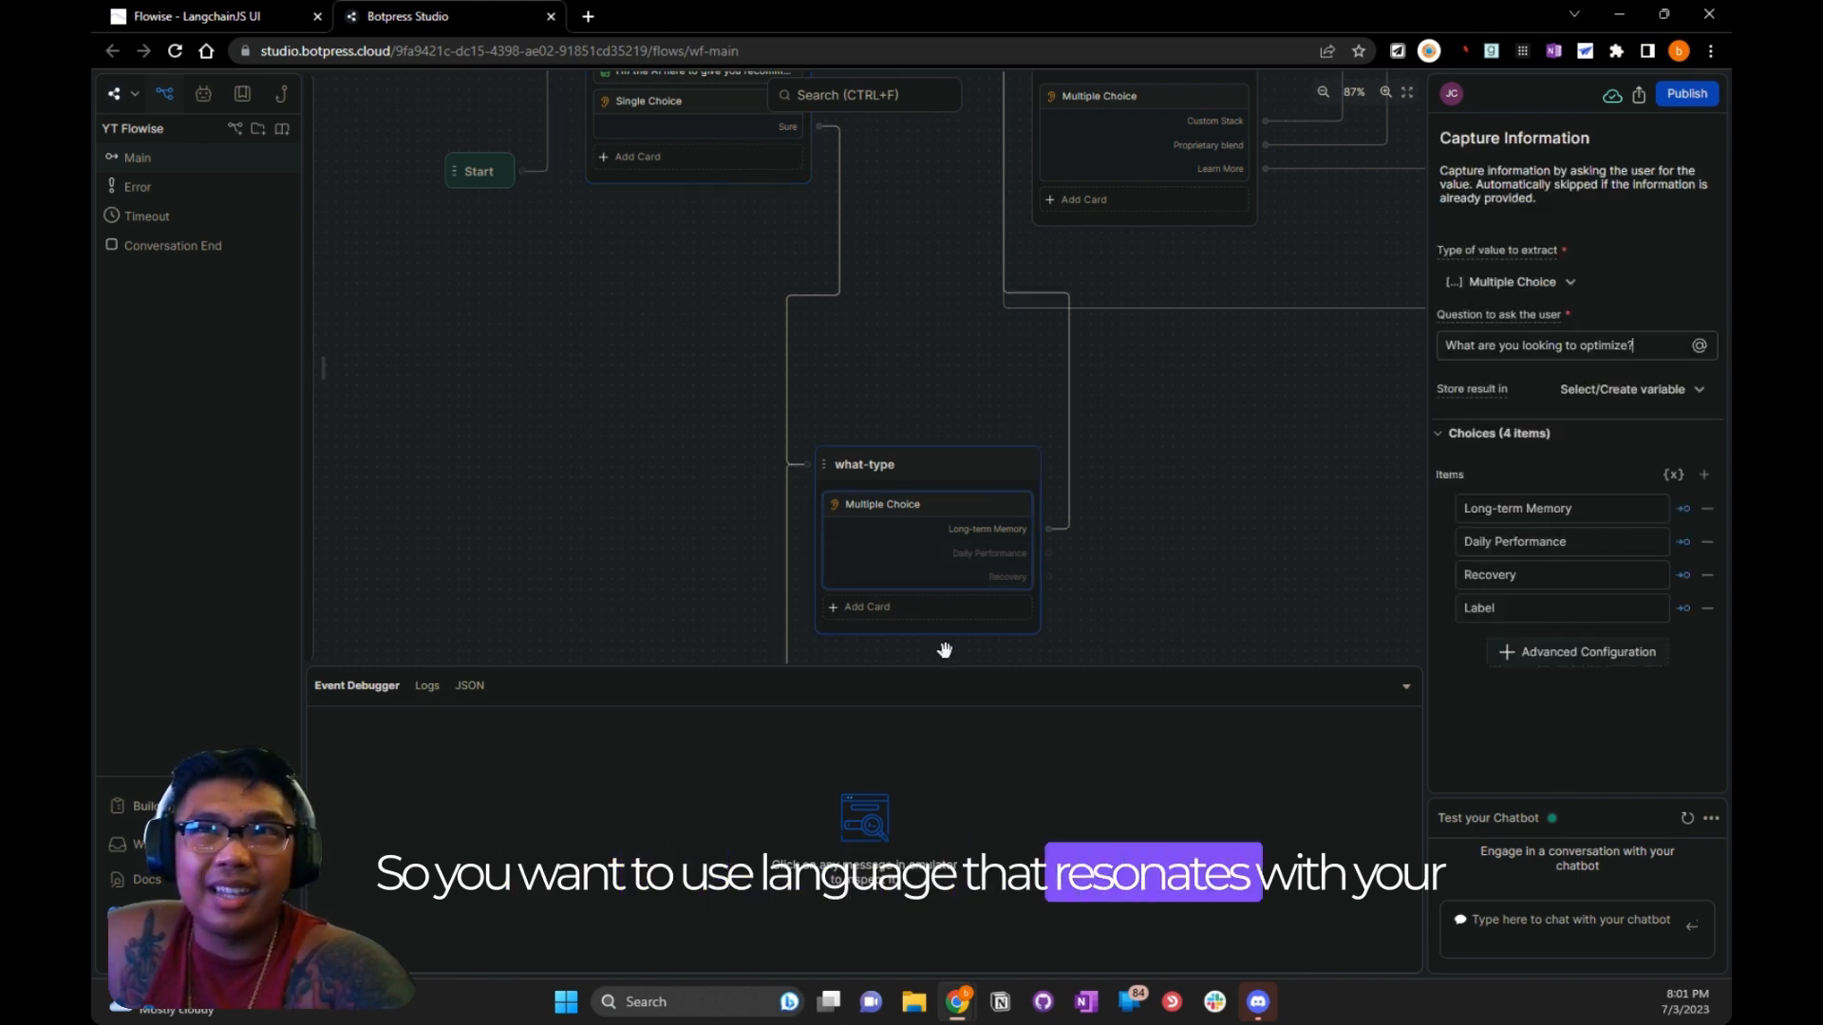
Follow the Long-term Memory choice from what-type to the Long-term-Memory node and inspect its Multiple Choice card
left_click_drag(1227, 580, 1137, 567)
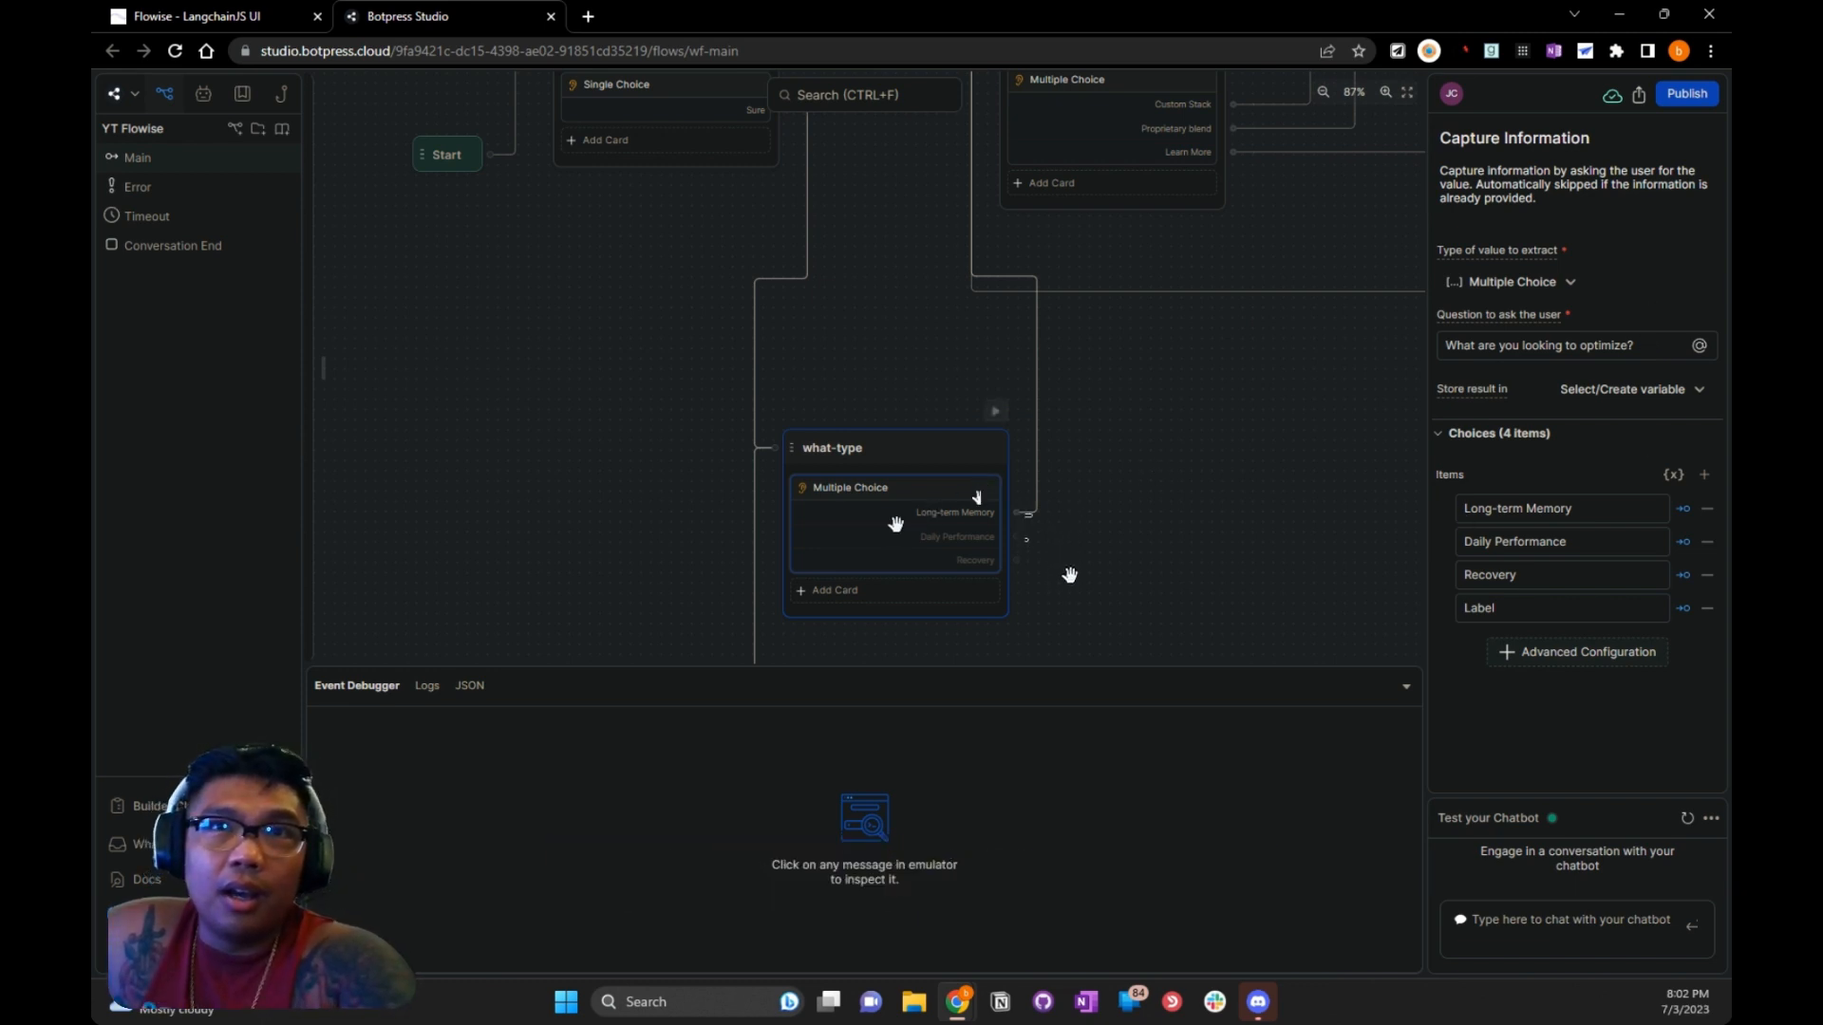
left_click_drag(1128, 602, 1156, 578)
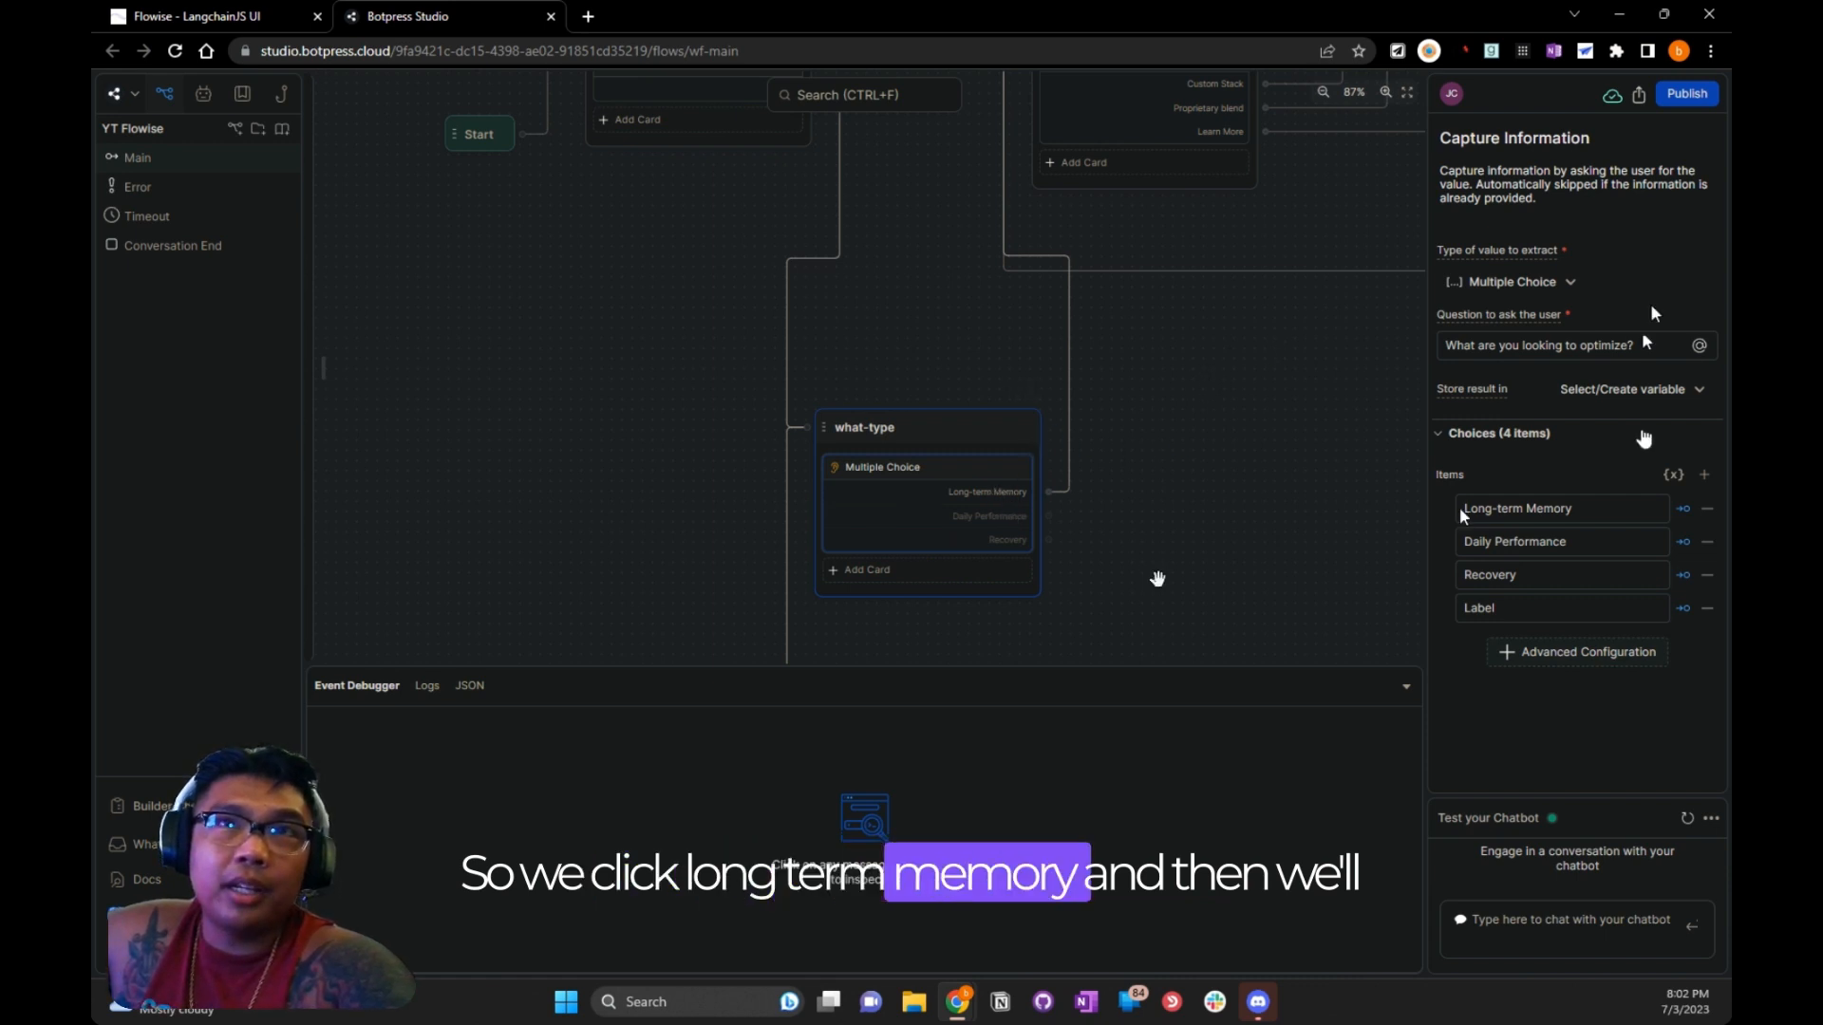
left_click(1014, 494)
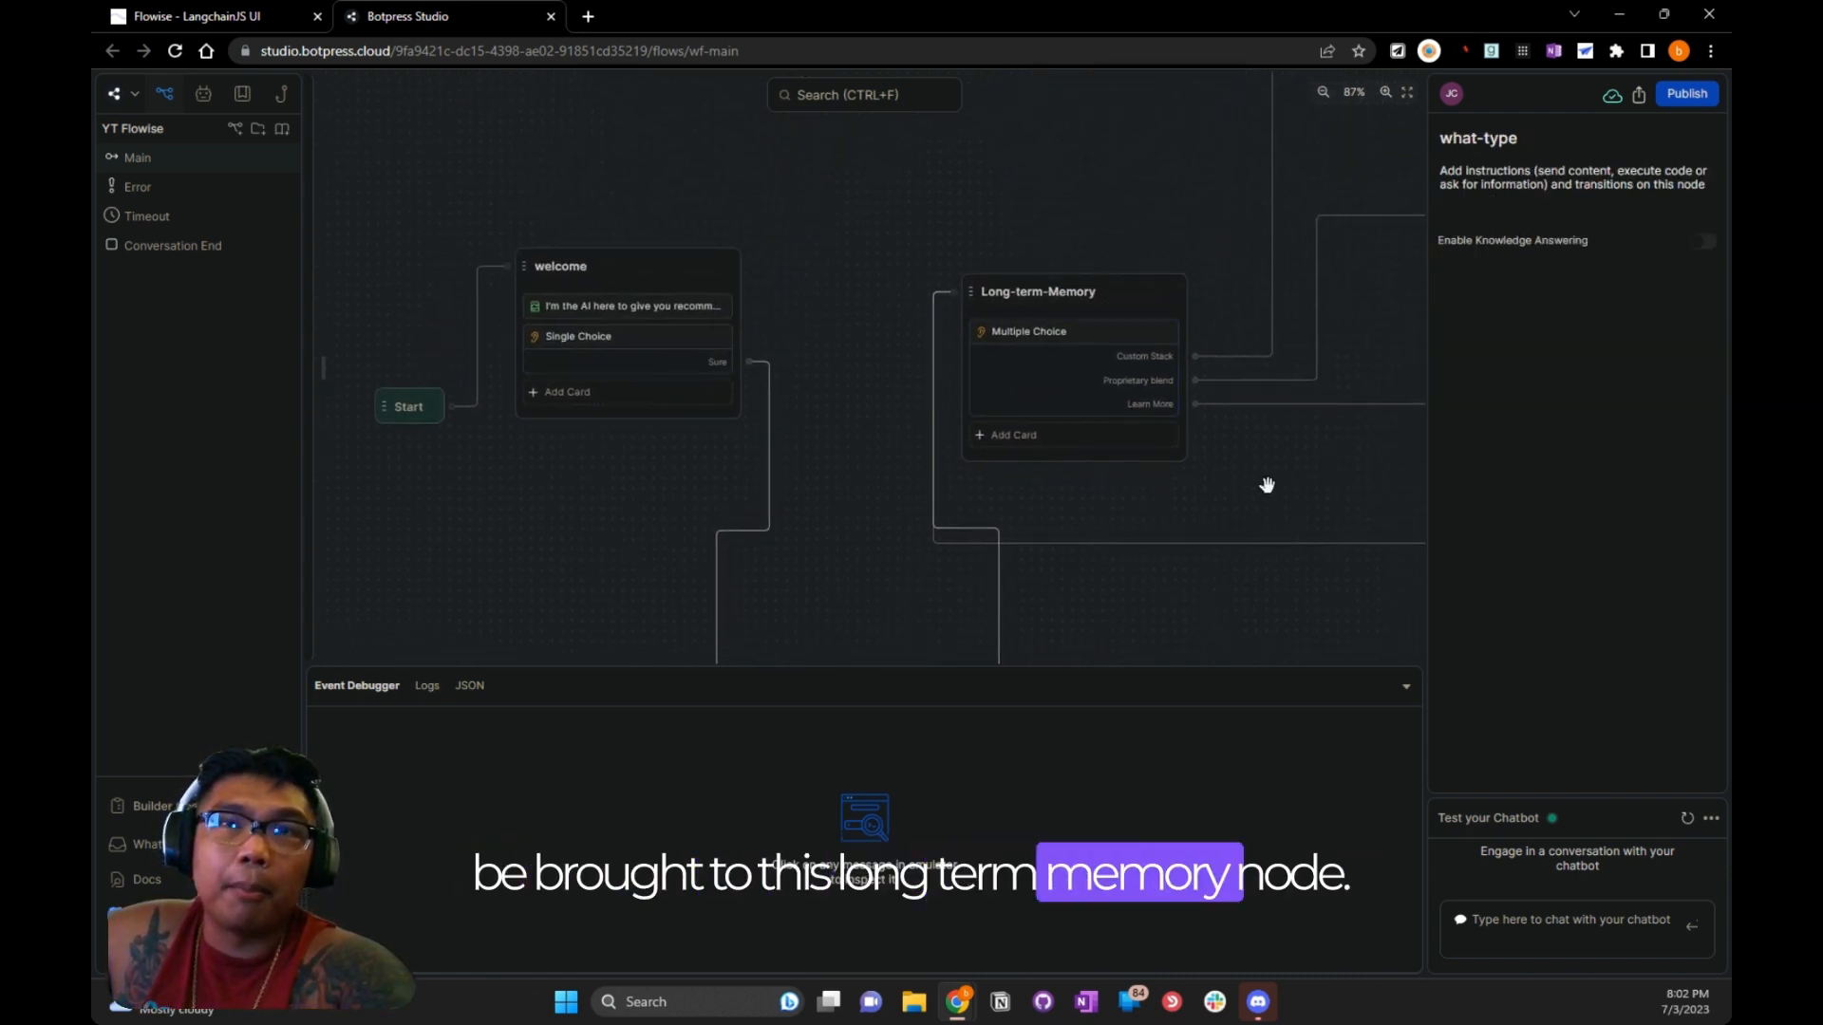
left_click_drag(1265, 480, 1152, 527)
left_click(1045, 375)
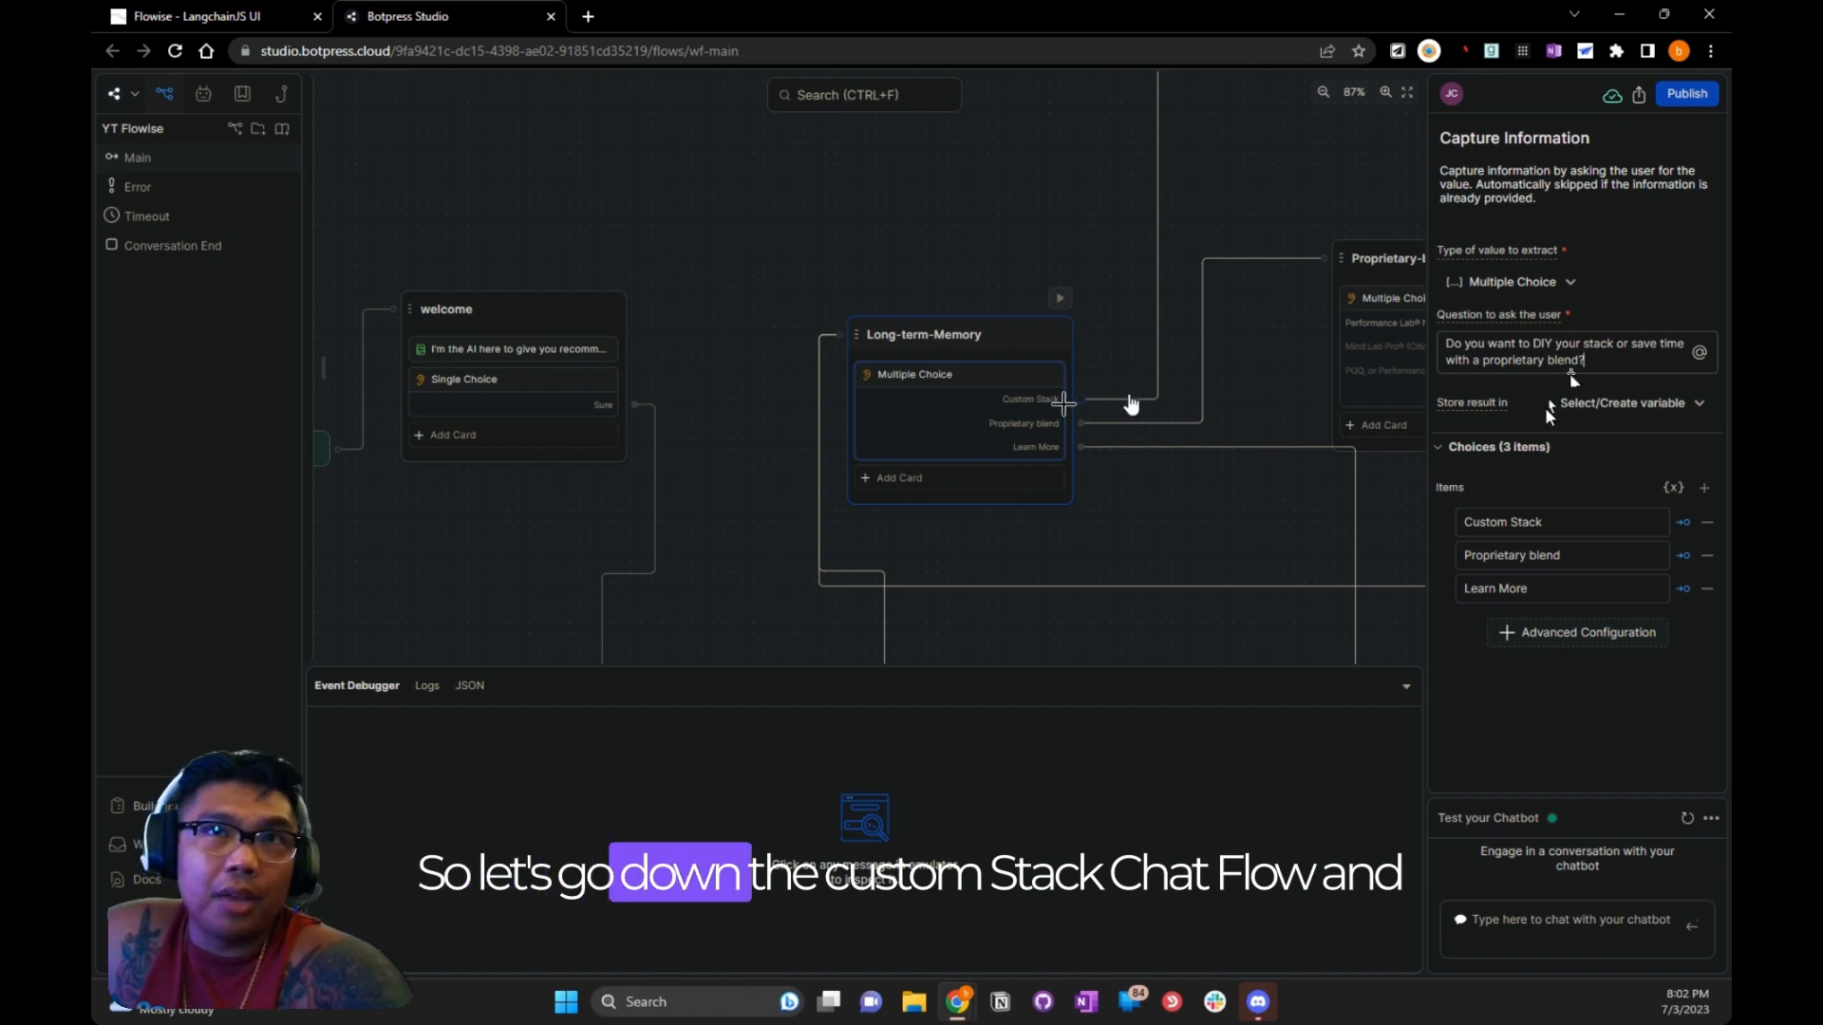
Follow the Custom Stack choice to the Custom-Stack node and inspect its Multiple Choice card's question and items
left_click_drag(1126, 170, 926, 370)
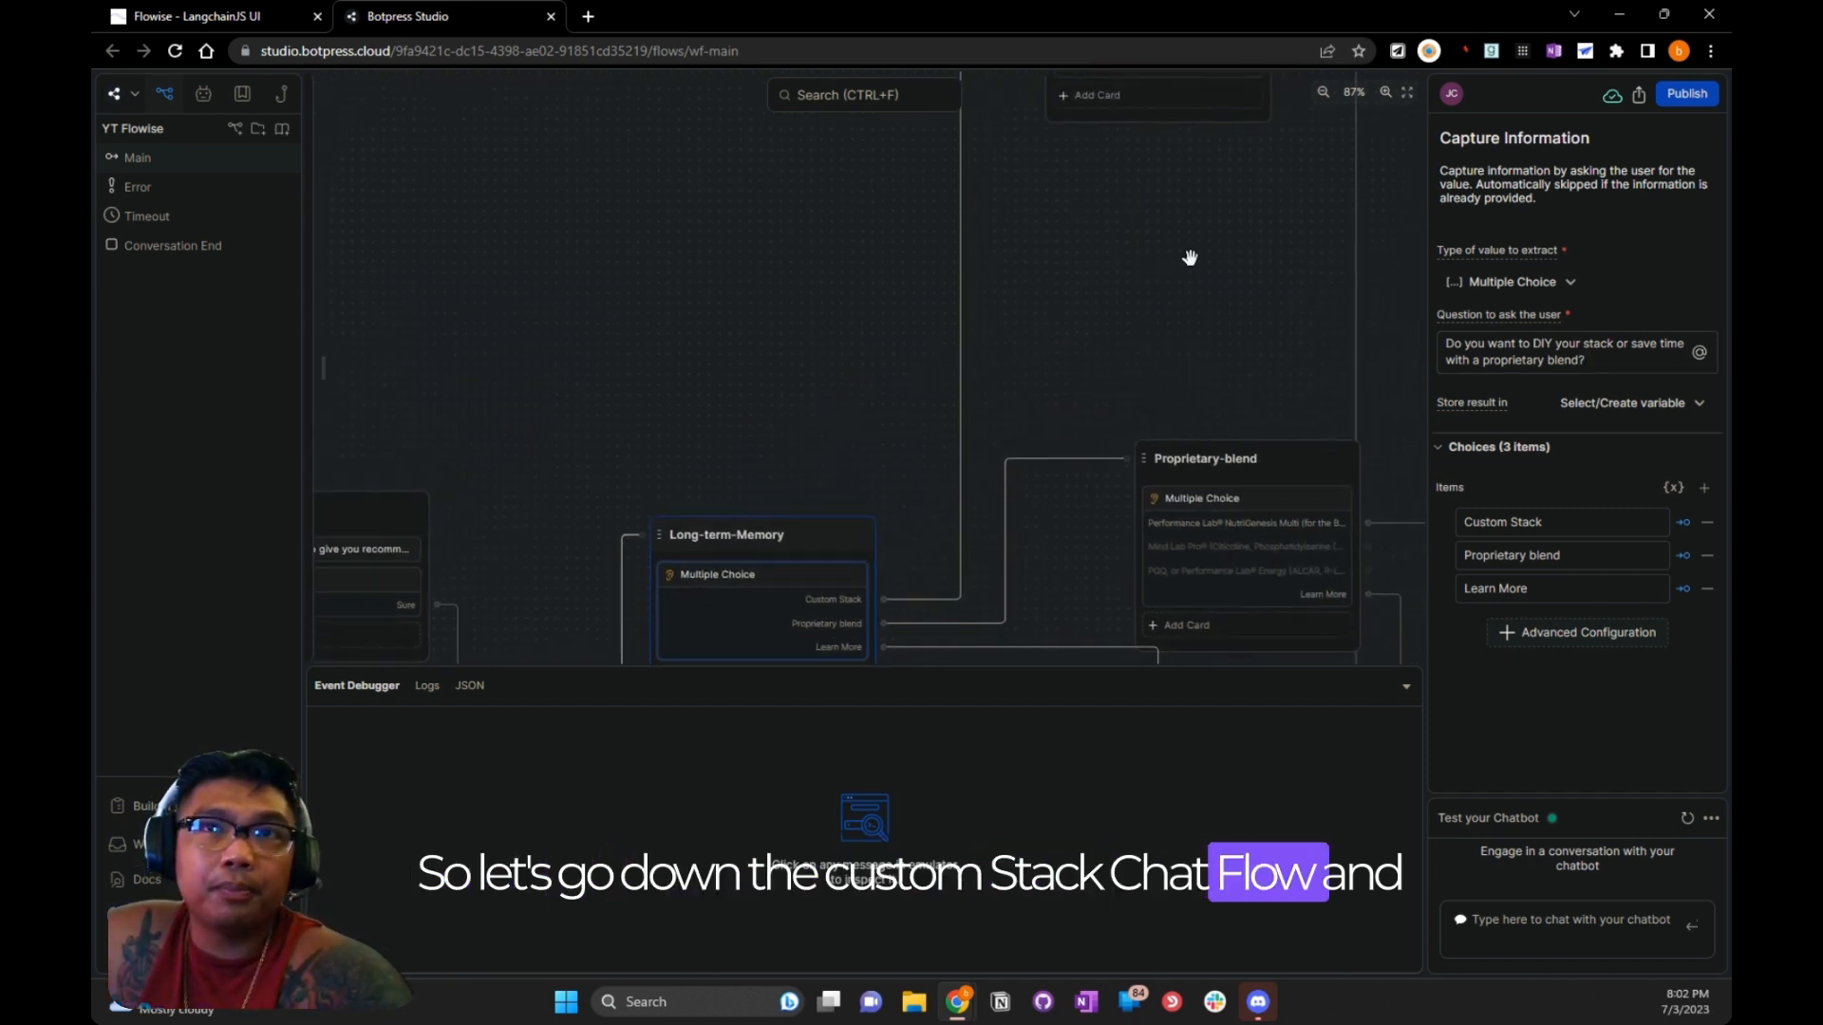
left_click_drag(1201, 200, 1180, 521)
left_click_drag(1341, 300, 1247, 407)
left_click(1067, 301)
left_click(1063, 306)
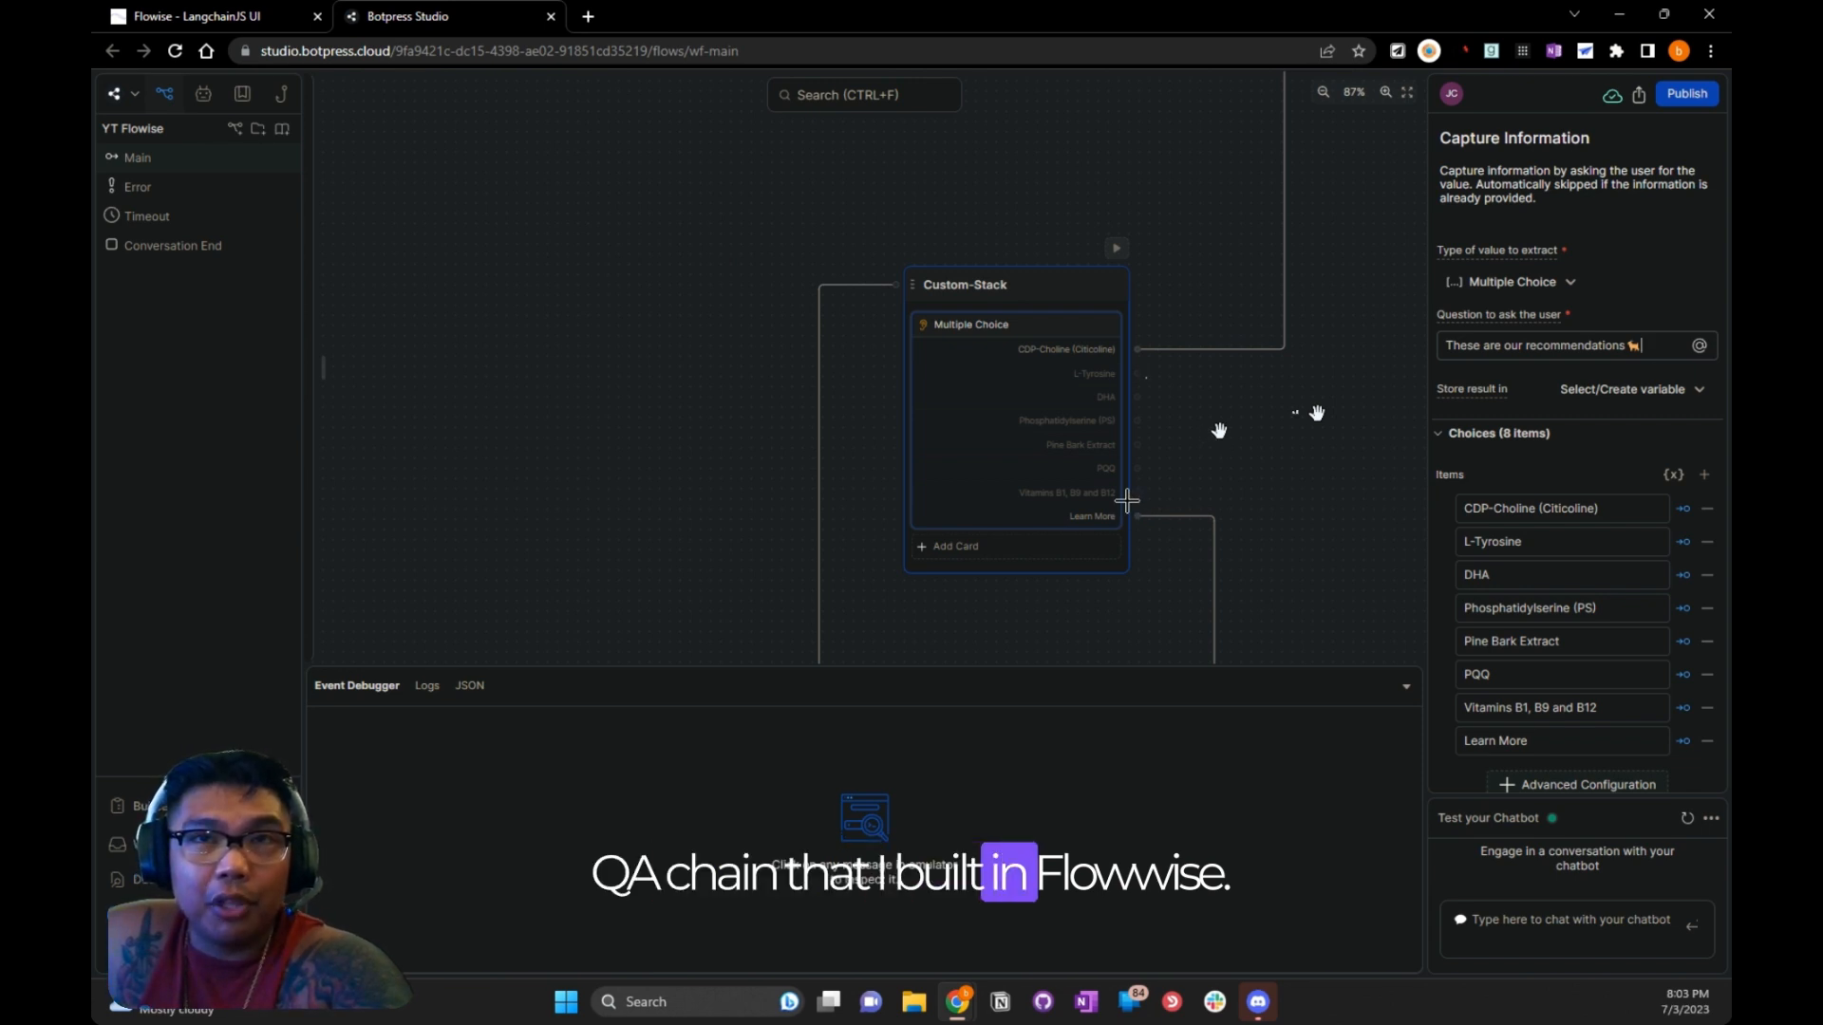
Follow the CDP-Choline (Citicoline) choice to the CDP-Choline node and inspect its image, text message and Multiple Choice cards
left_click_drag(1282, 423, 1185, 494)
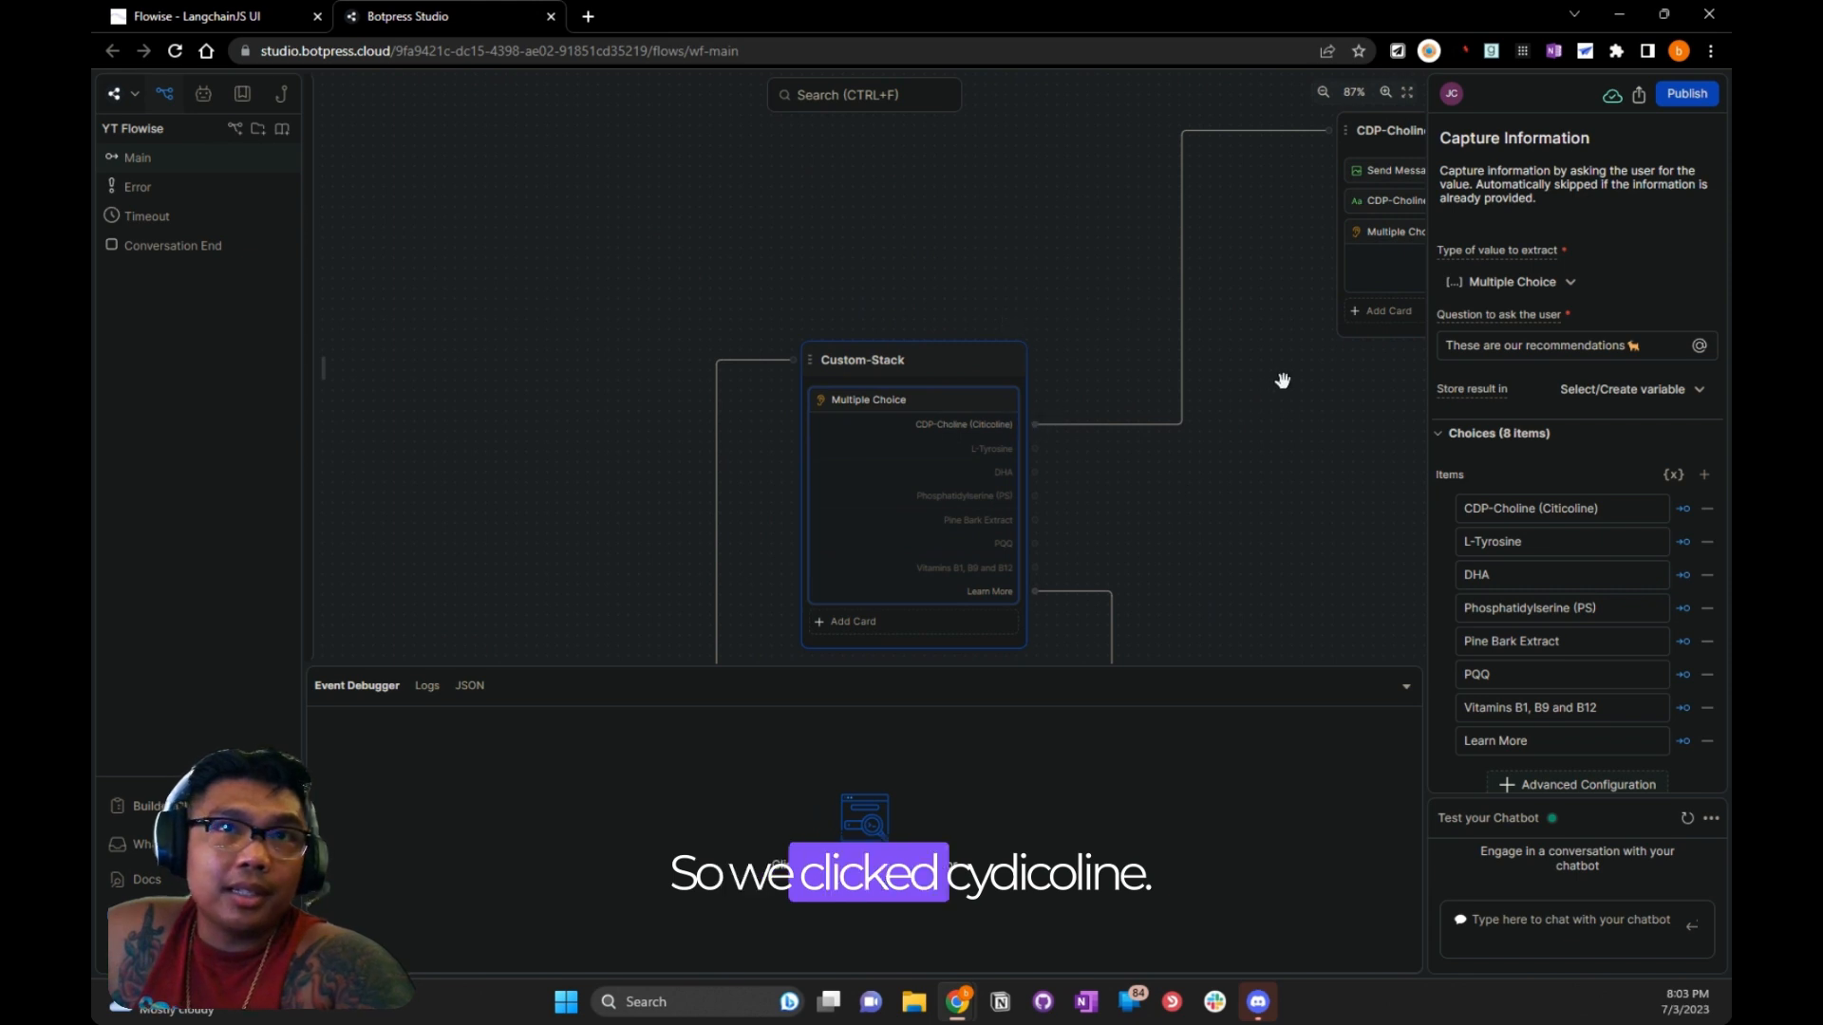
left_click_drag(1343, 386, 977, 554)
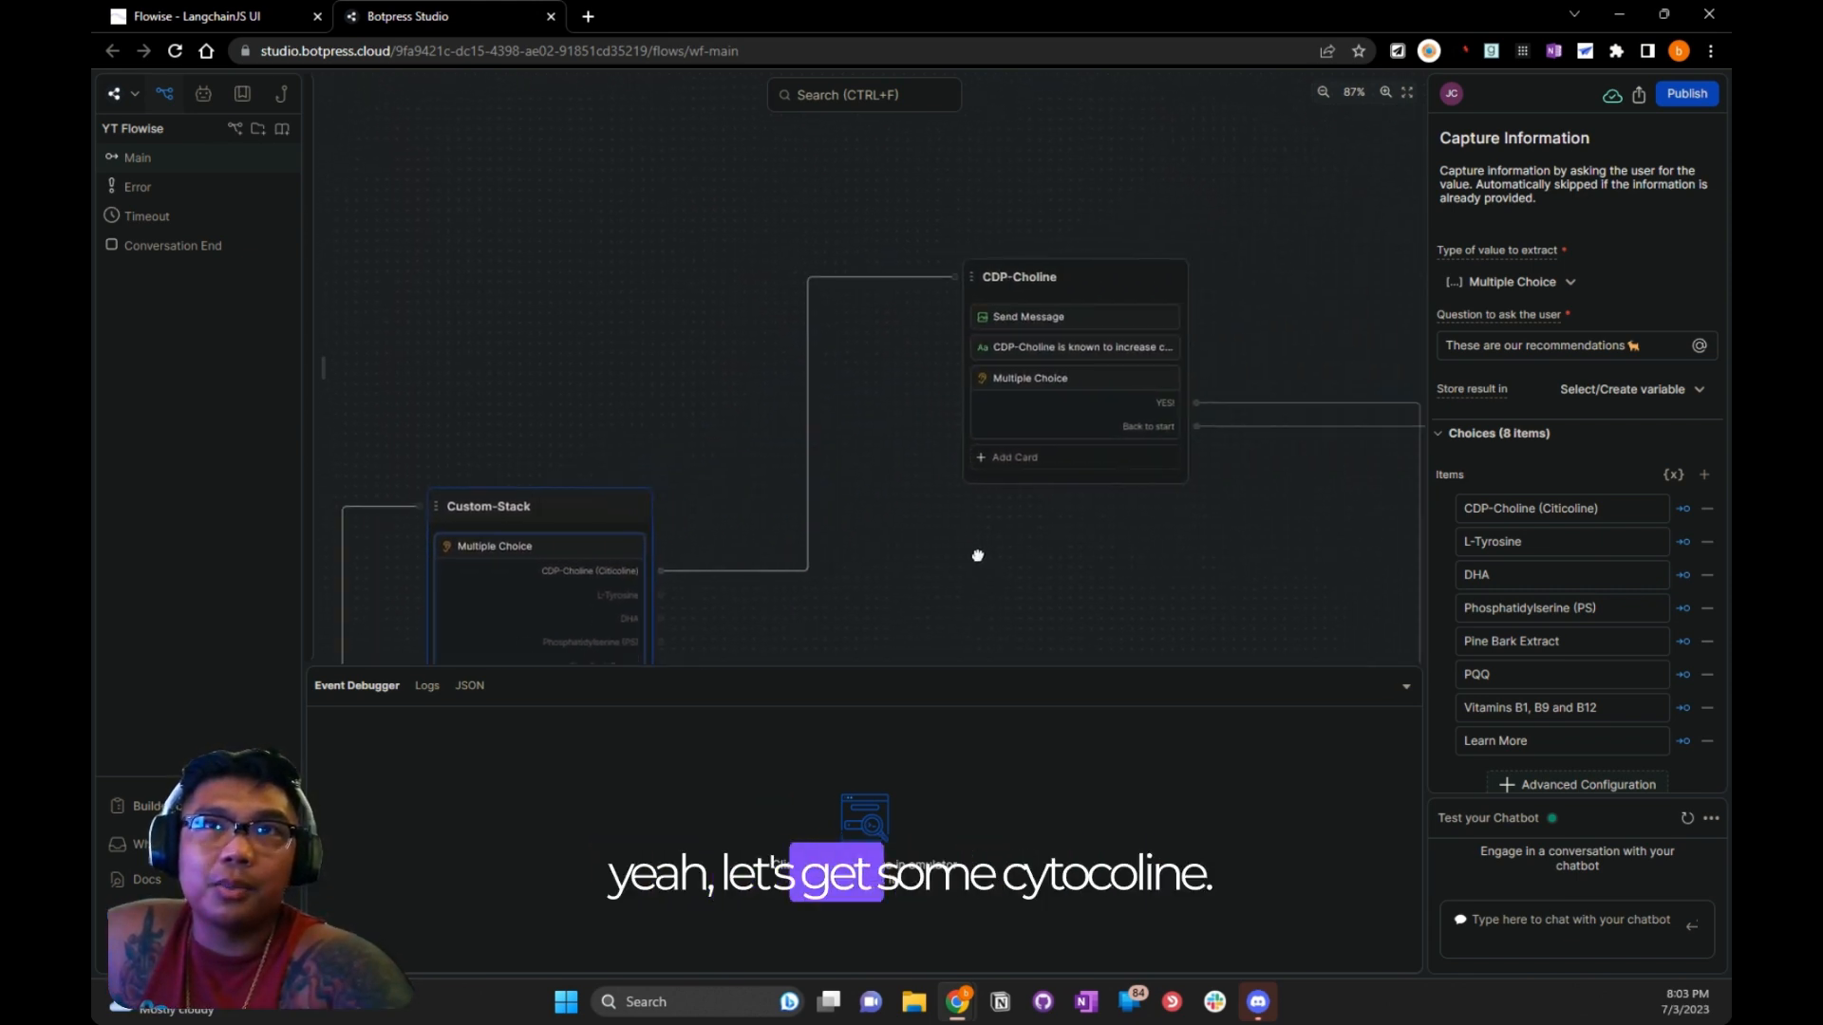
left_click(1042, 301)
left_click(1041, 319)
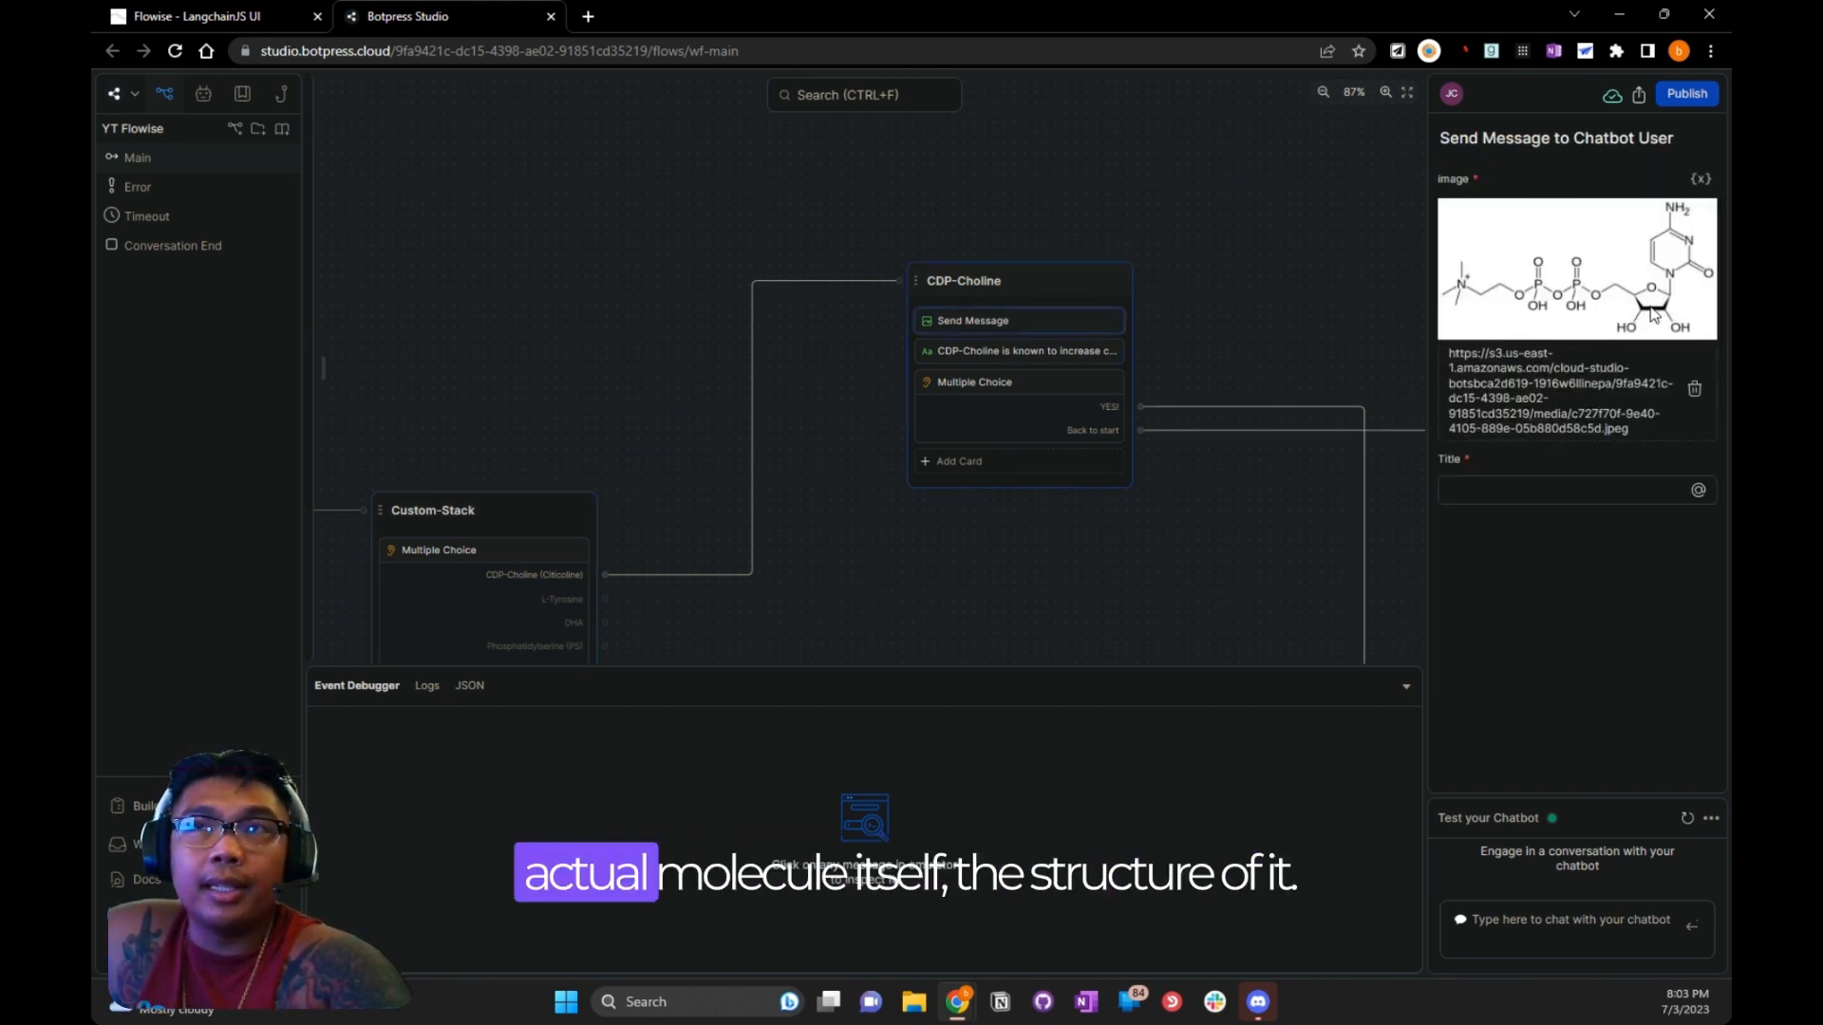
left_click(997, 353)
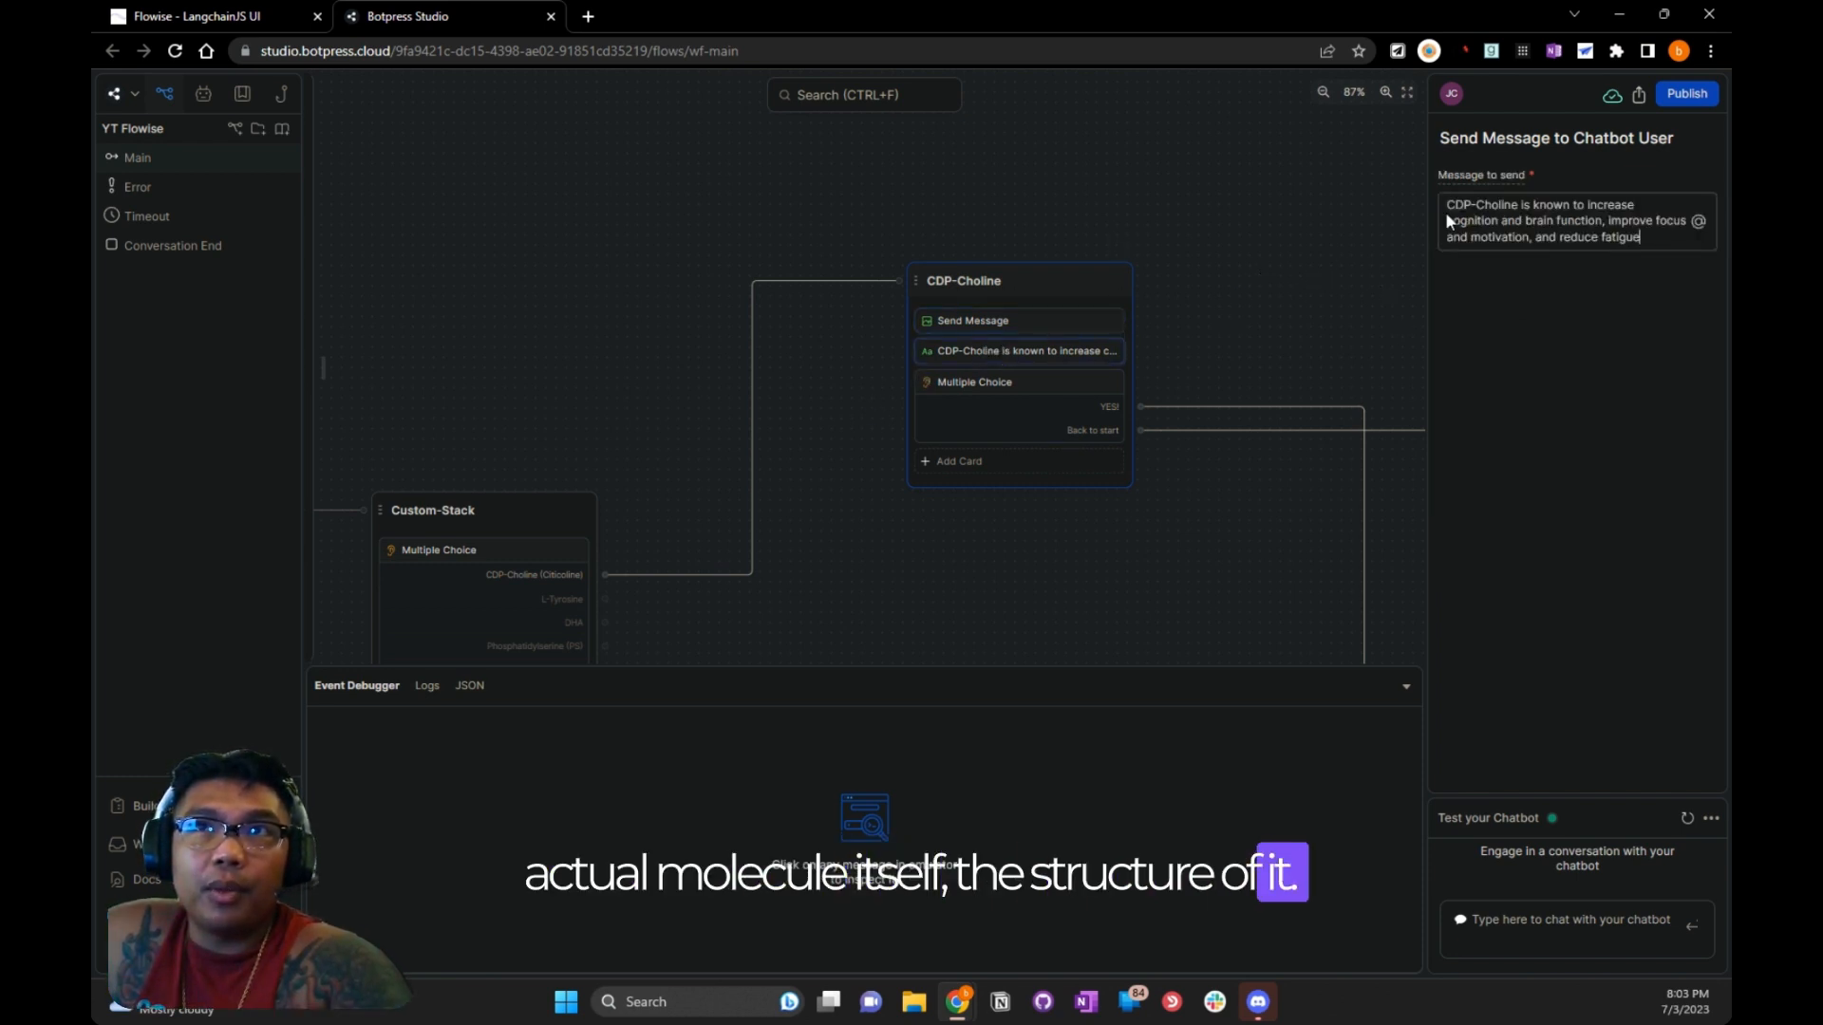
left_click(1001, 381)
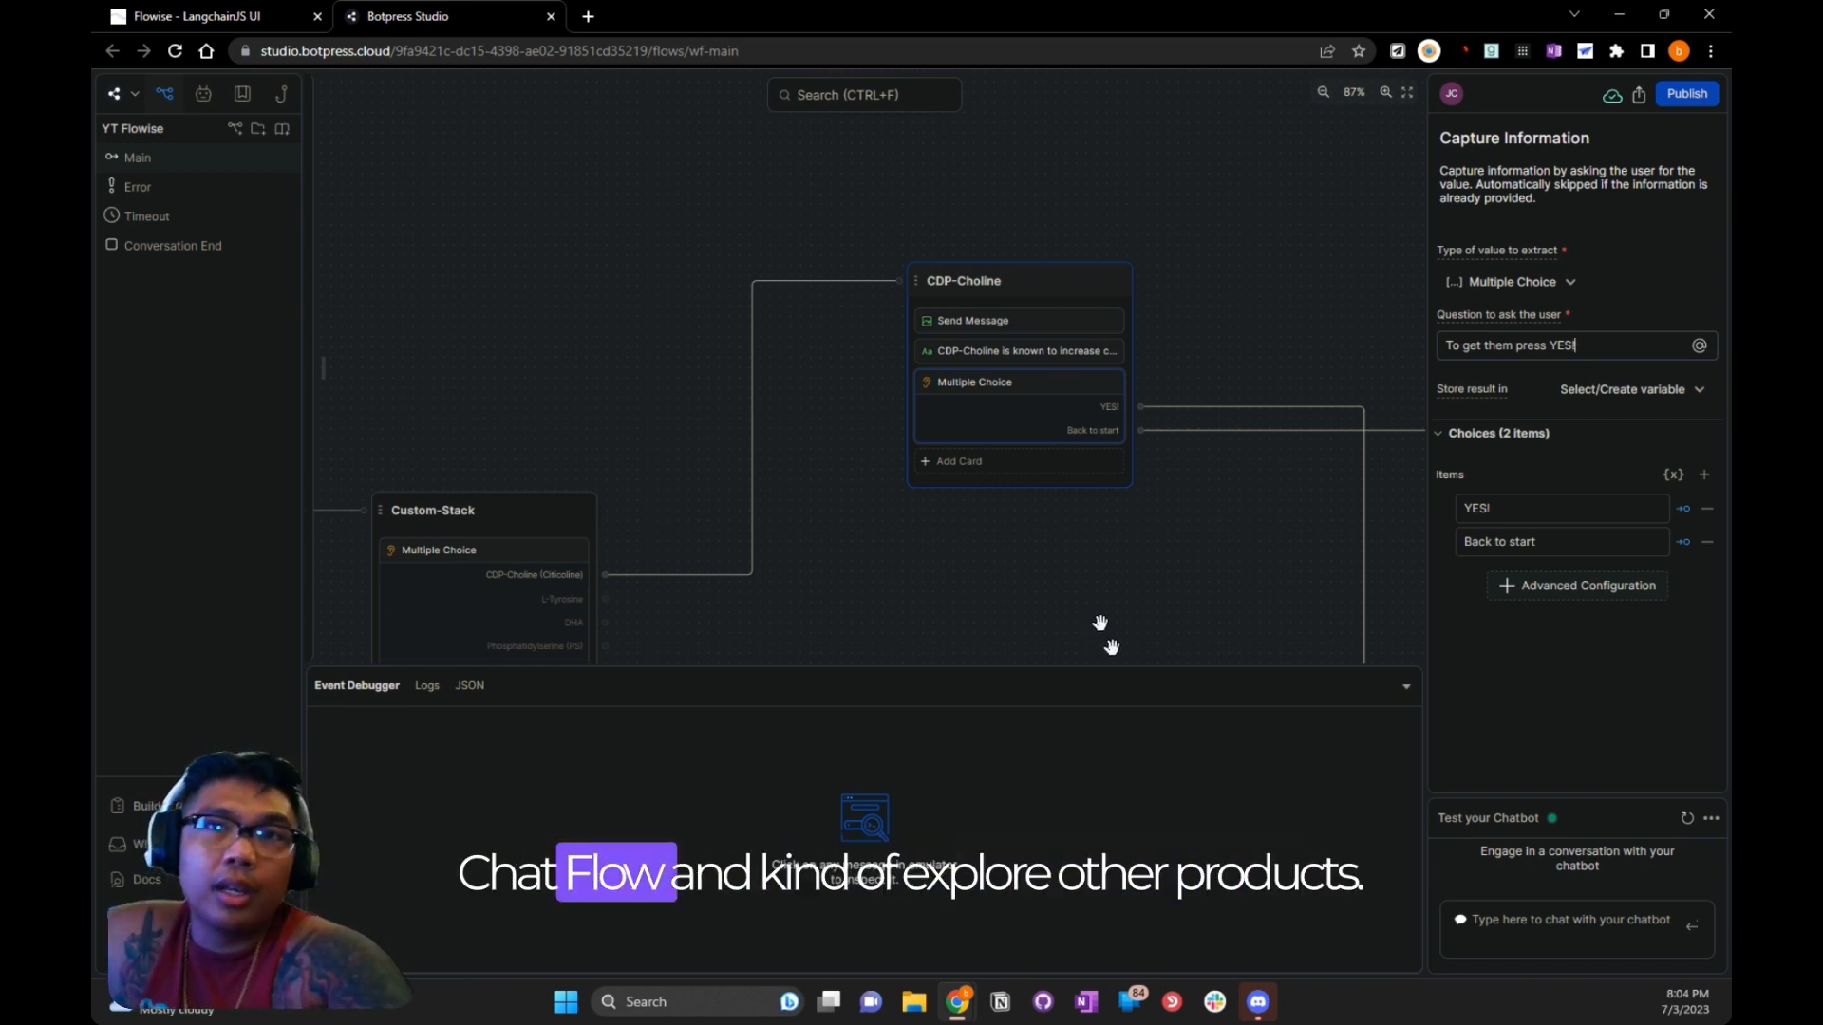
Trace the YES! path from the CDP-Choline node to the buy node and open its "Lets get them" card
left_click_drag(1240, 609, 1124, 313)
left_click_drag(1067, 607, 994, 342)
left_click_drag(970, 509, 900, 169)
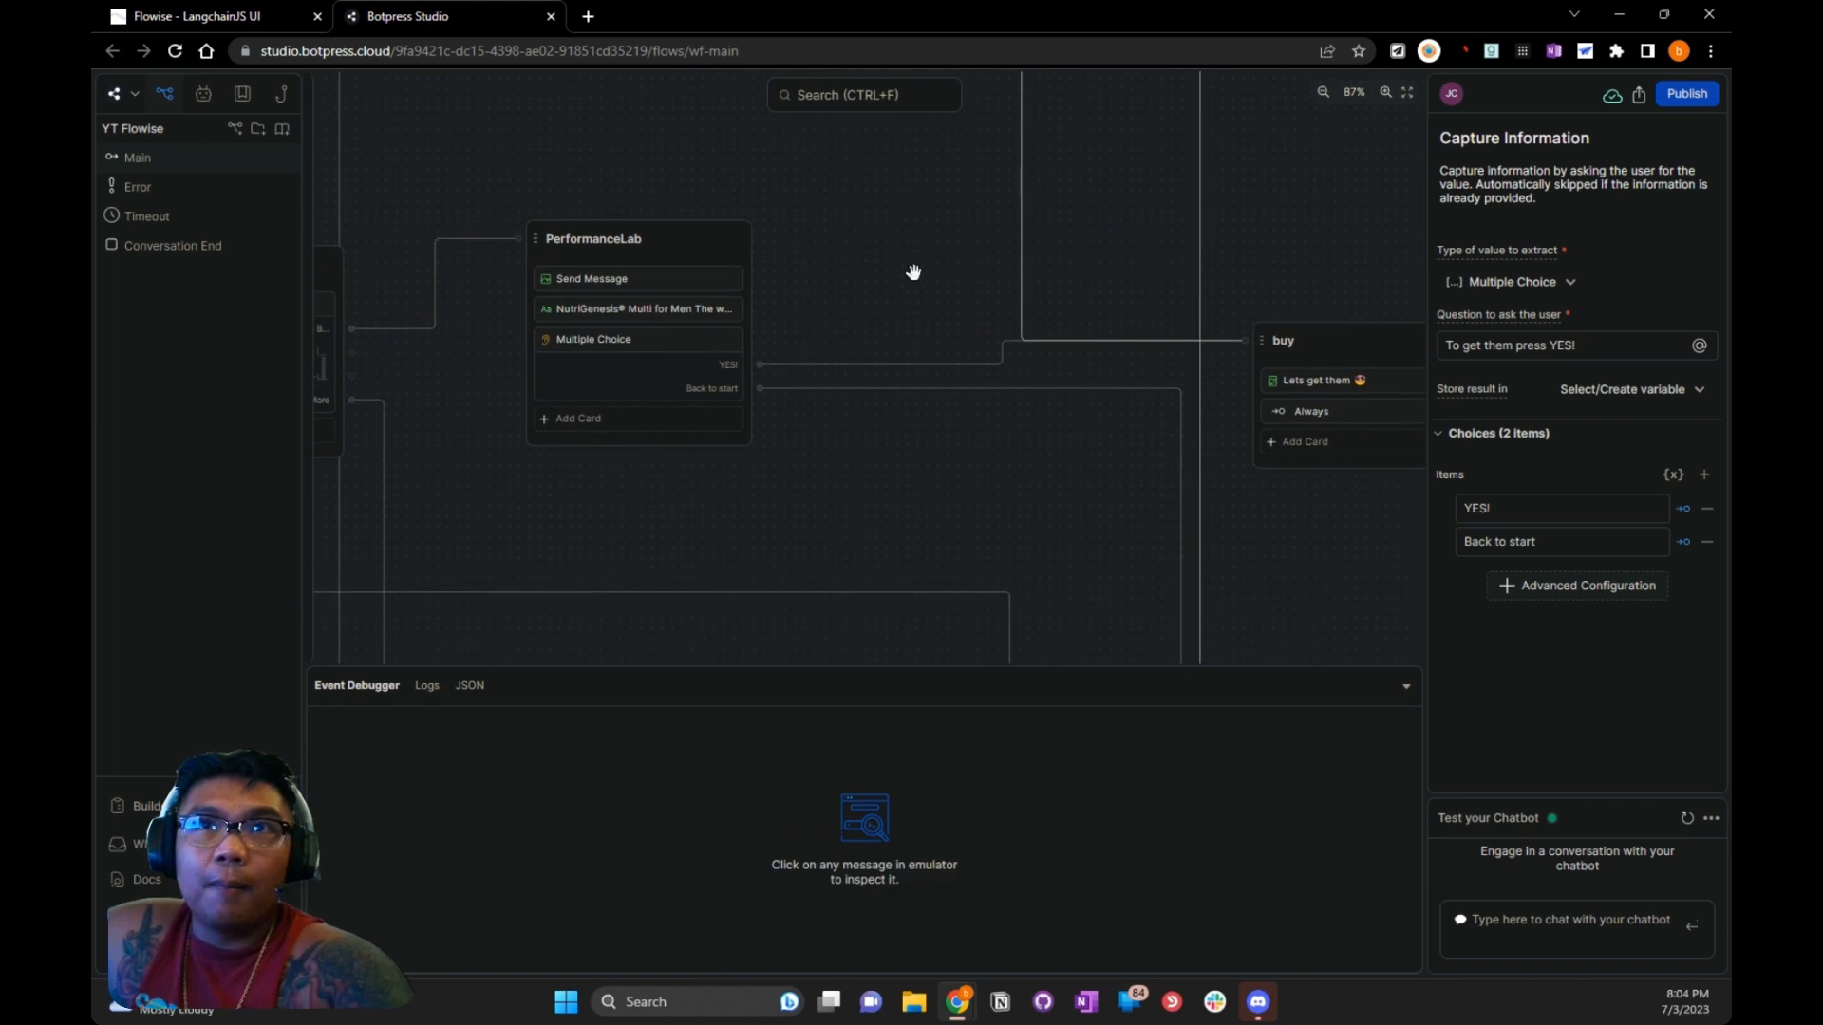
left_click_drag(917, 287, 630, 304)
left_click(1053, 377)
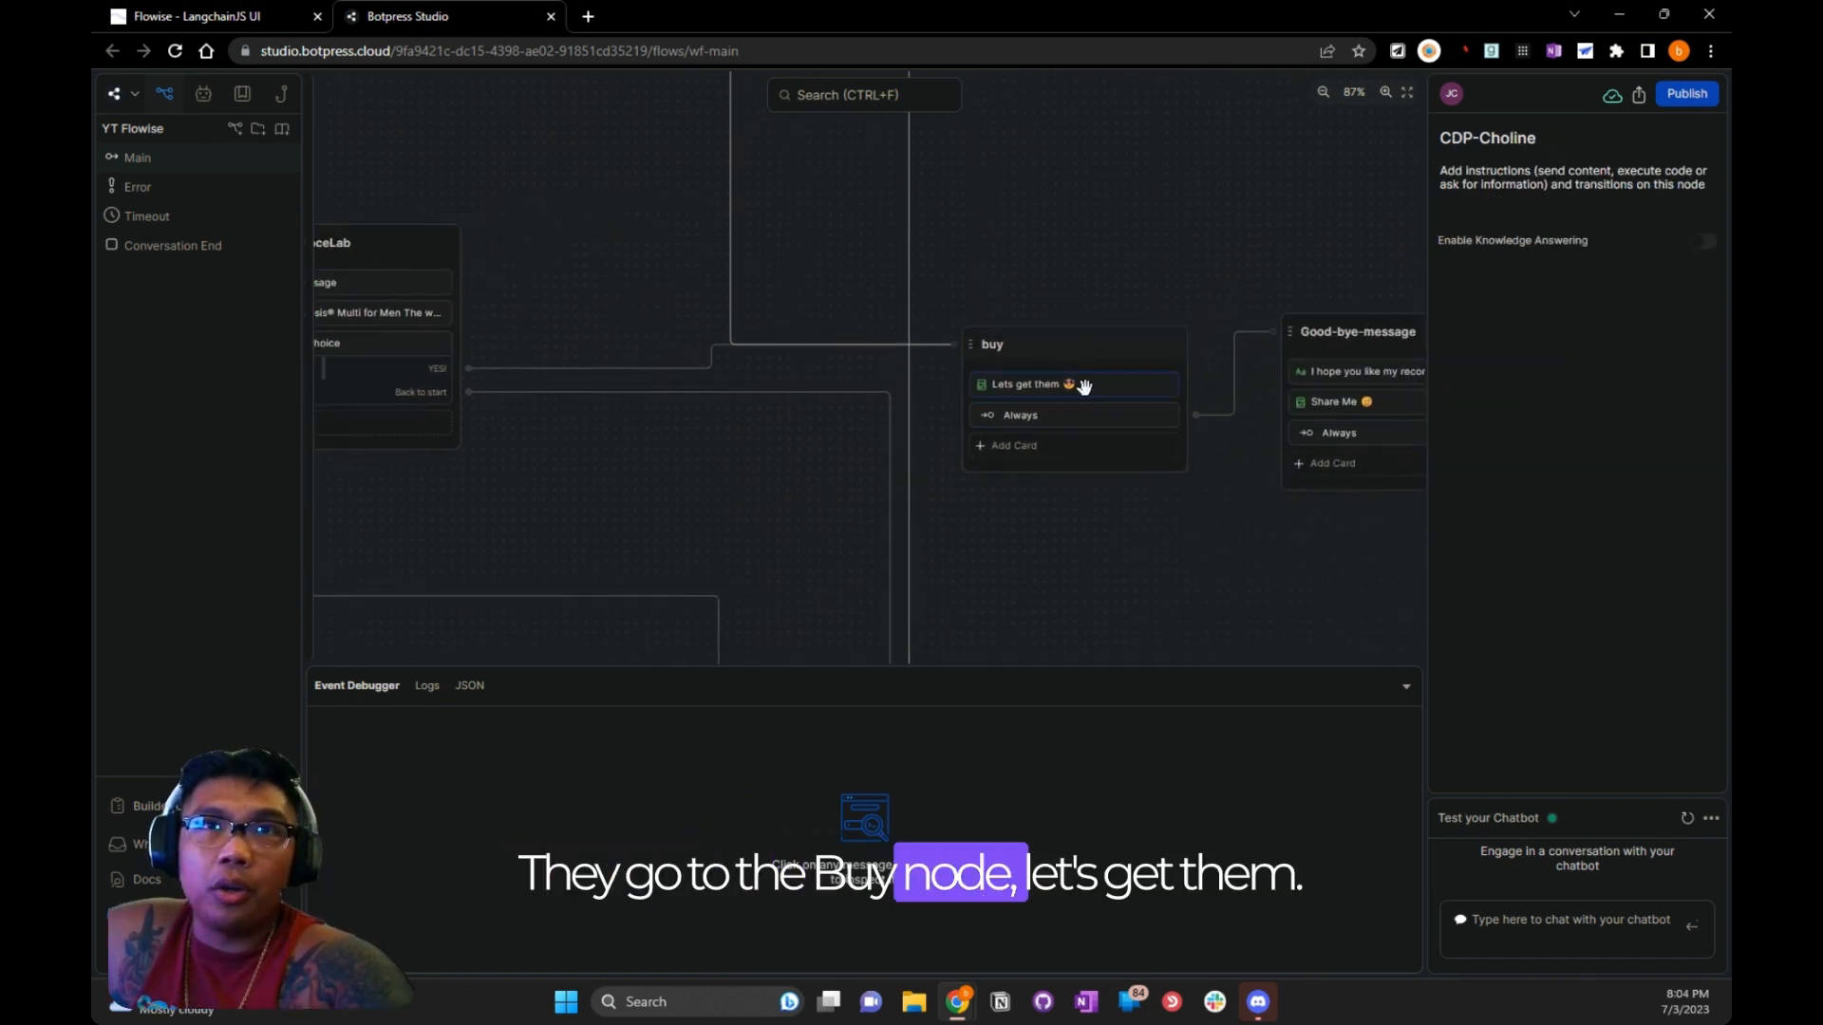
Inspect the Good-bye-message node's text message and review the buy node's "Lets get them" card with its action button
left_click_drag(1196, 528, 934, 508)
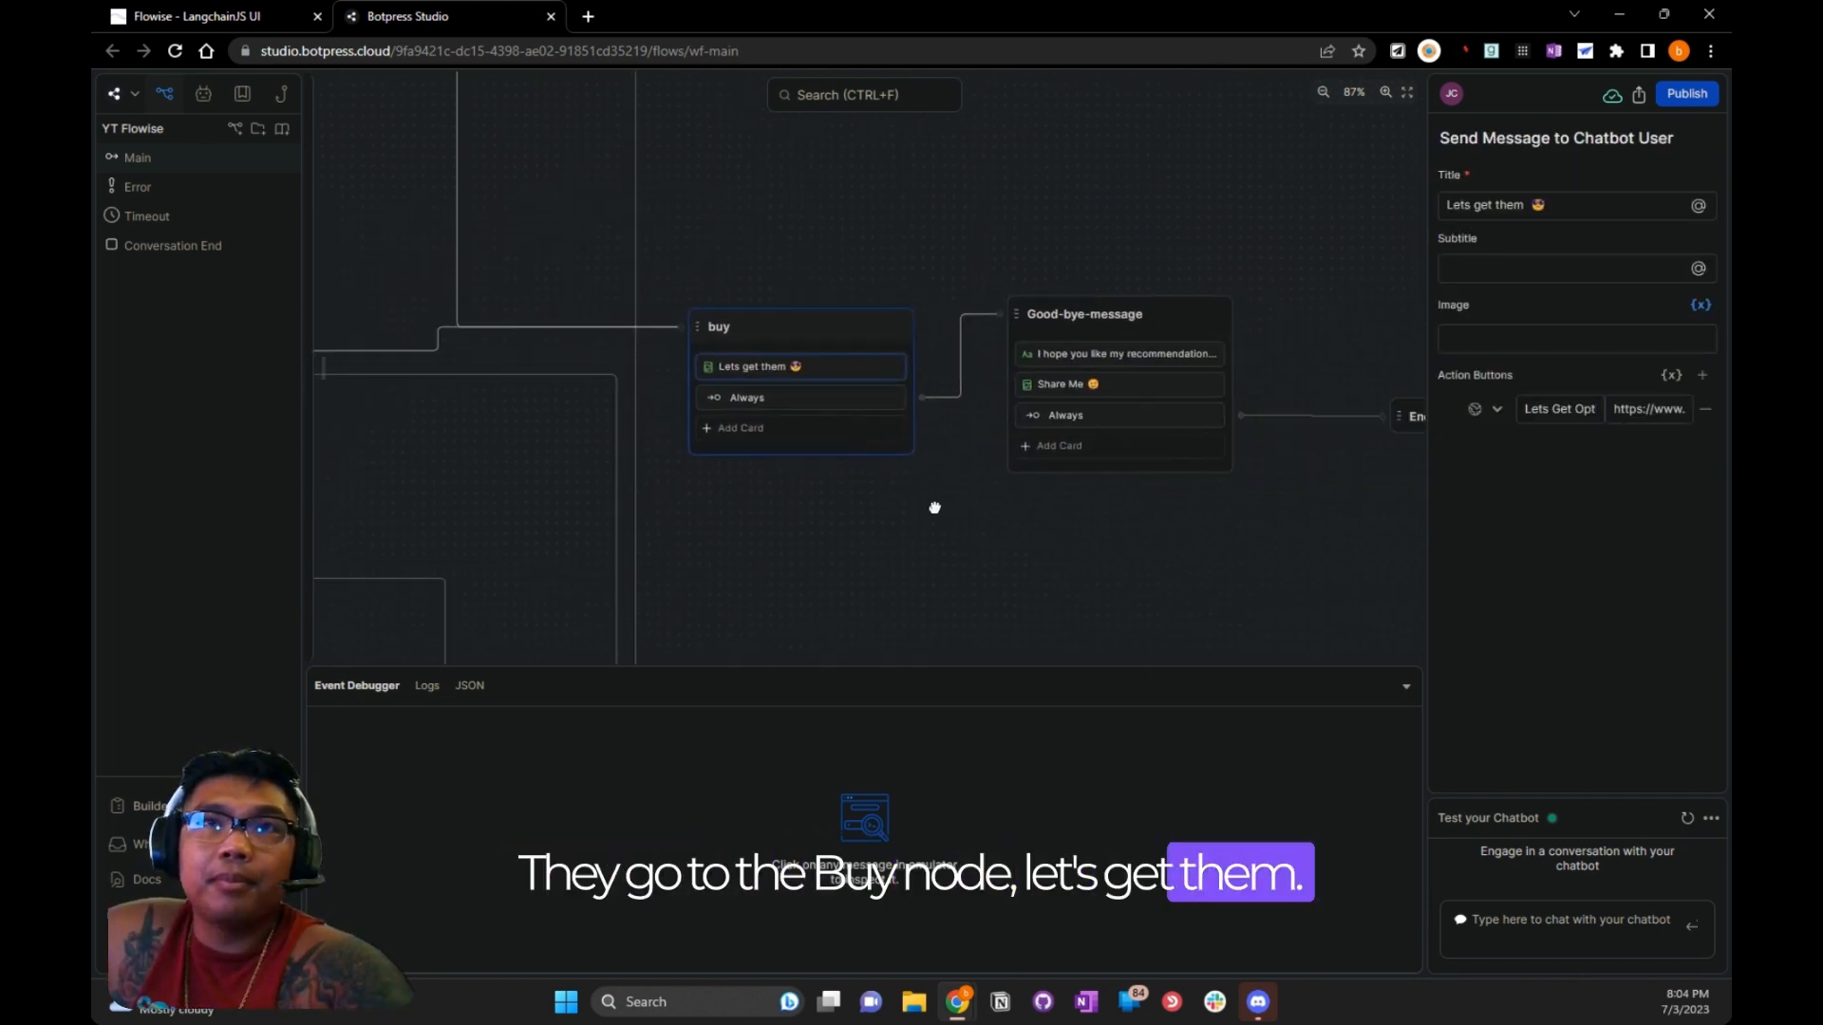
left_click(1125, 355)
left_click_drag(1128, 534, 993, 591)
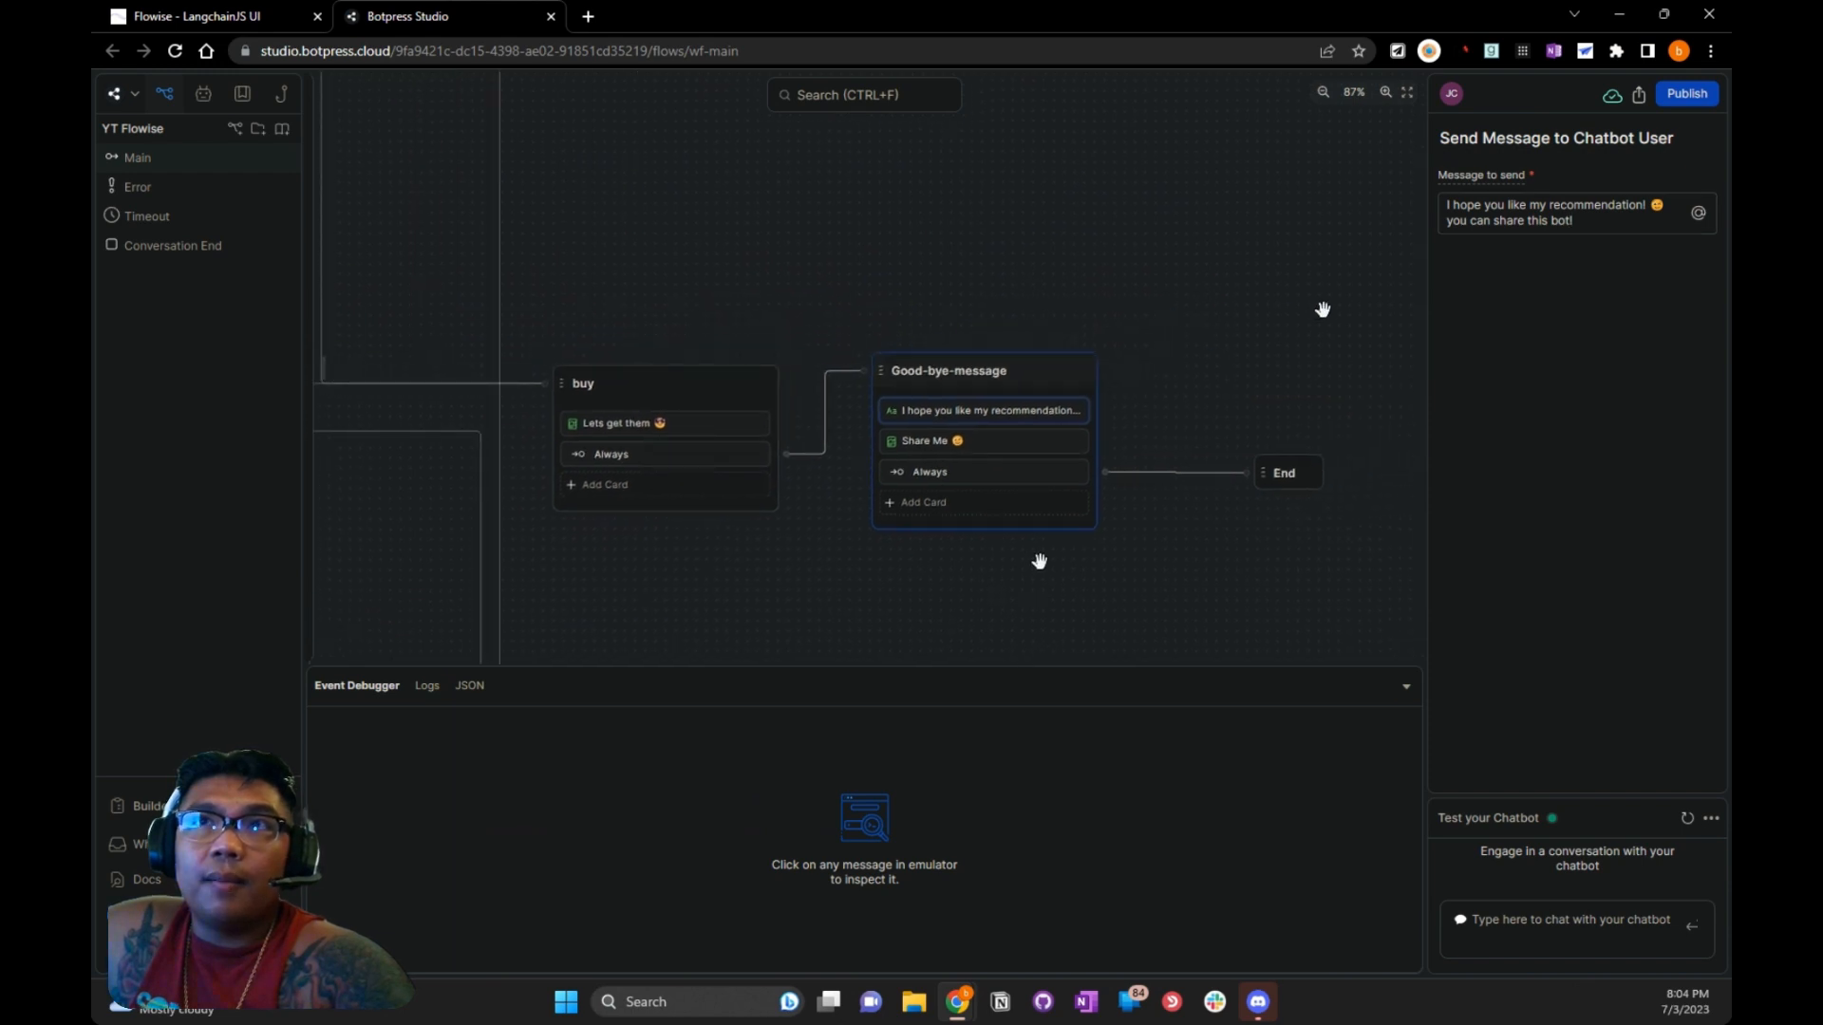
left_click(629, 434)
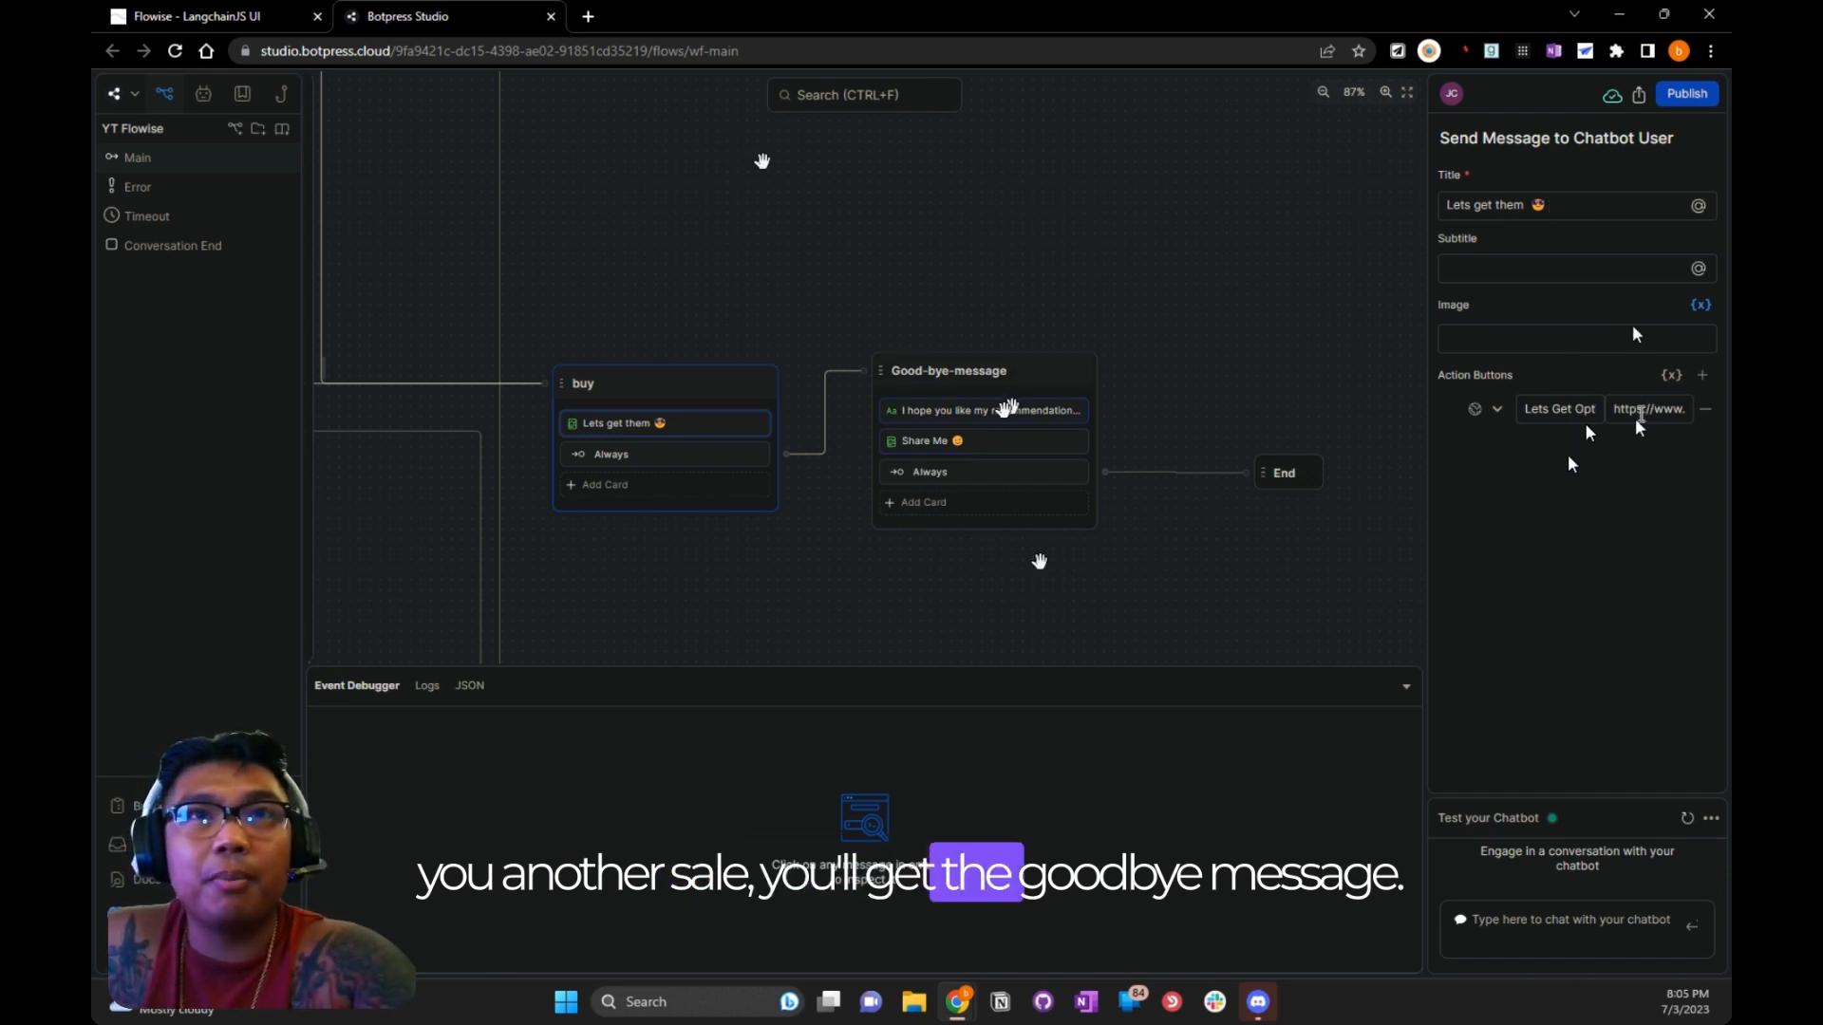
left_click(987, 410)
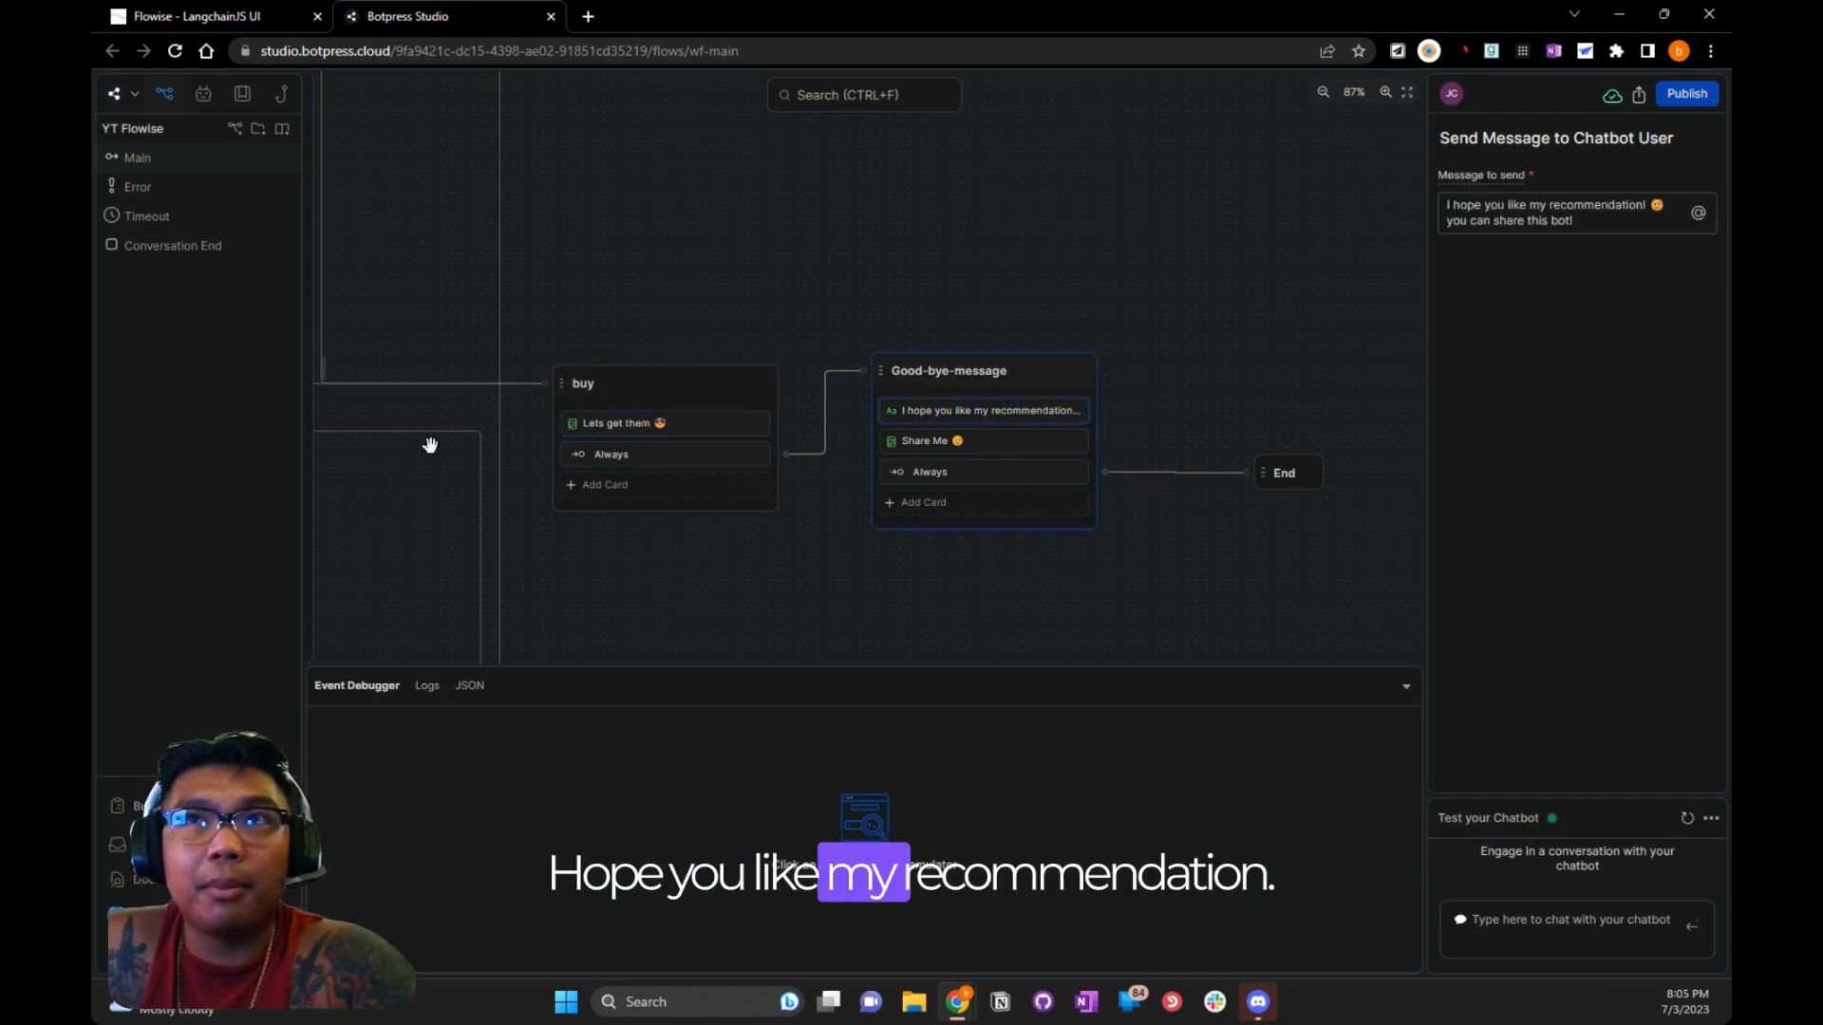
left_click(1236, 500)
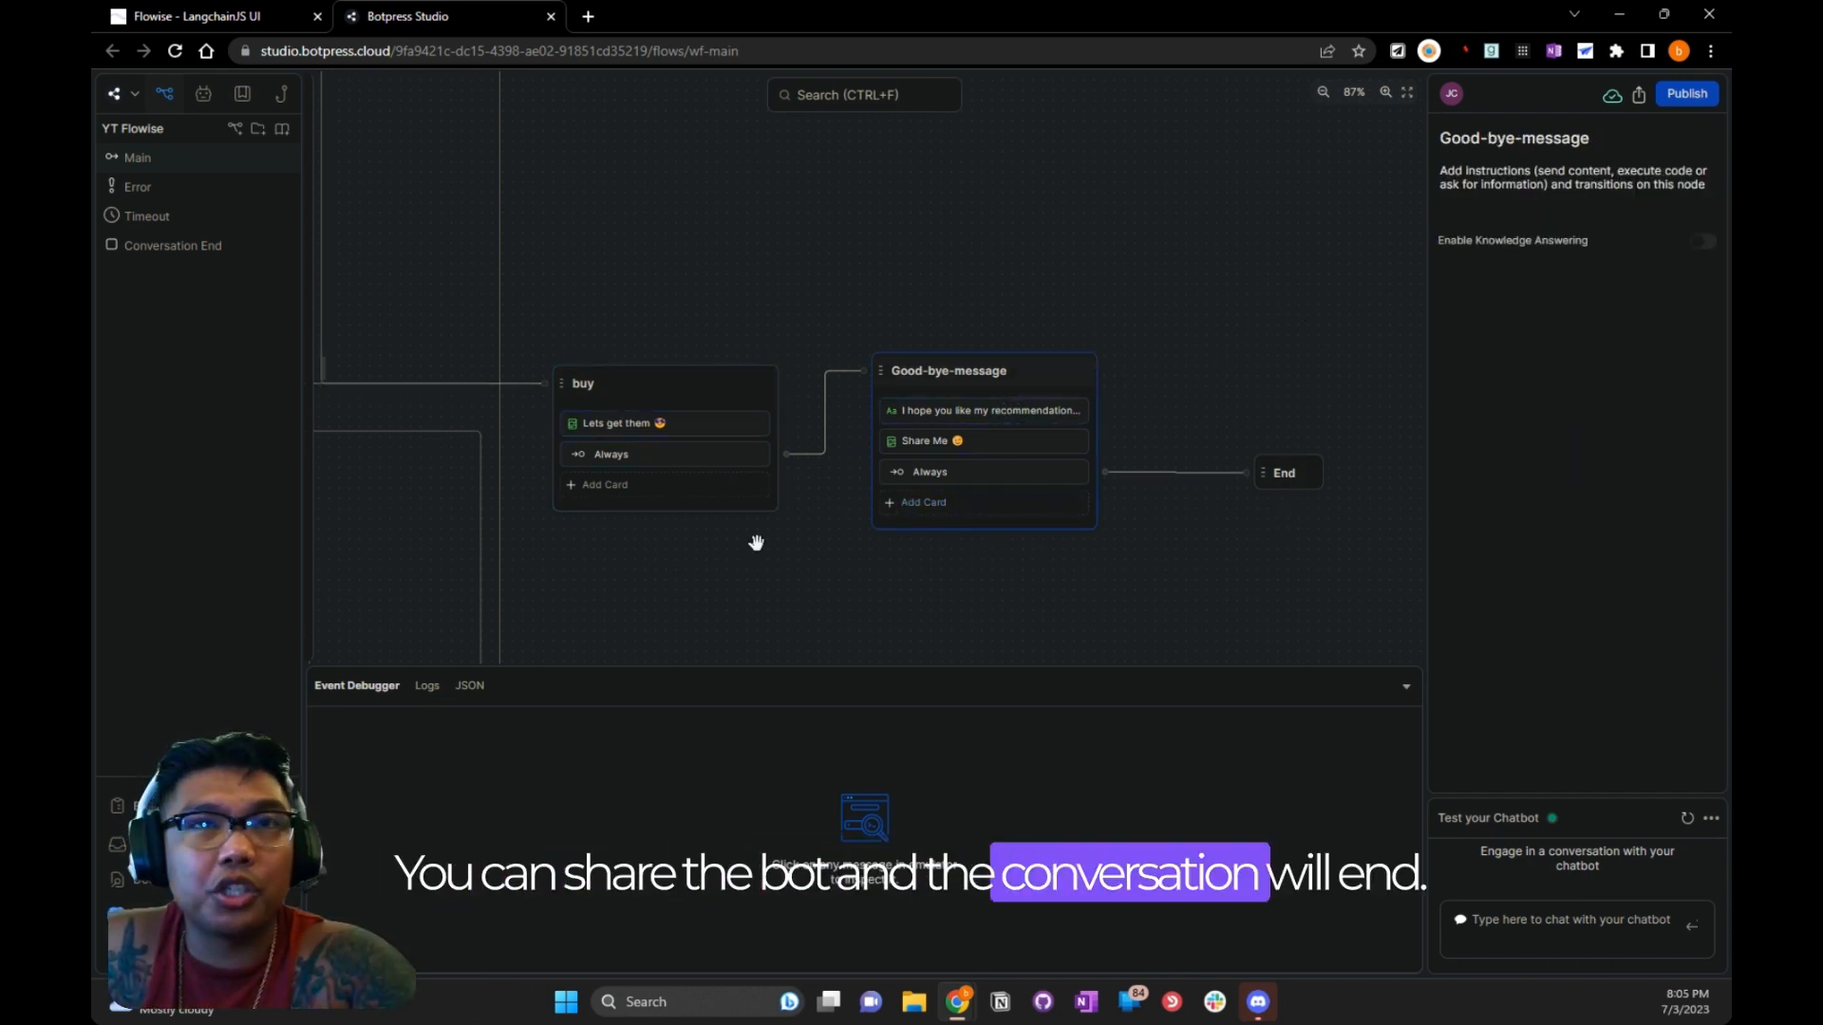
left_click(1159, 618)
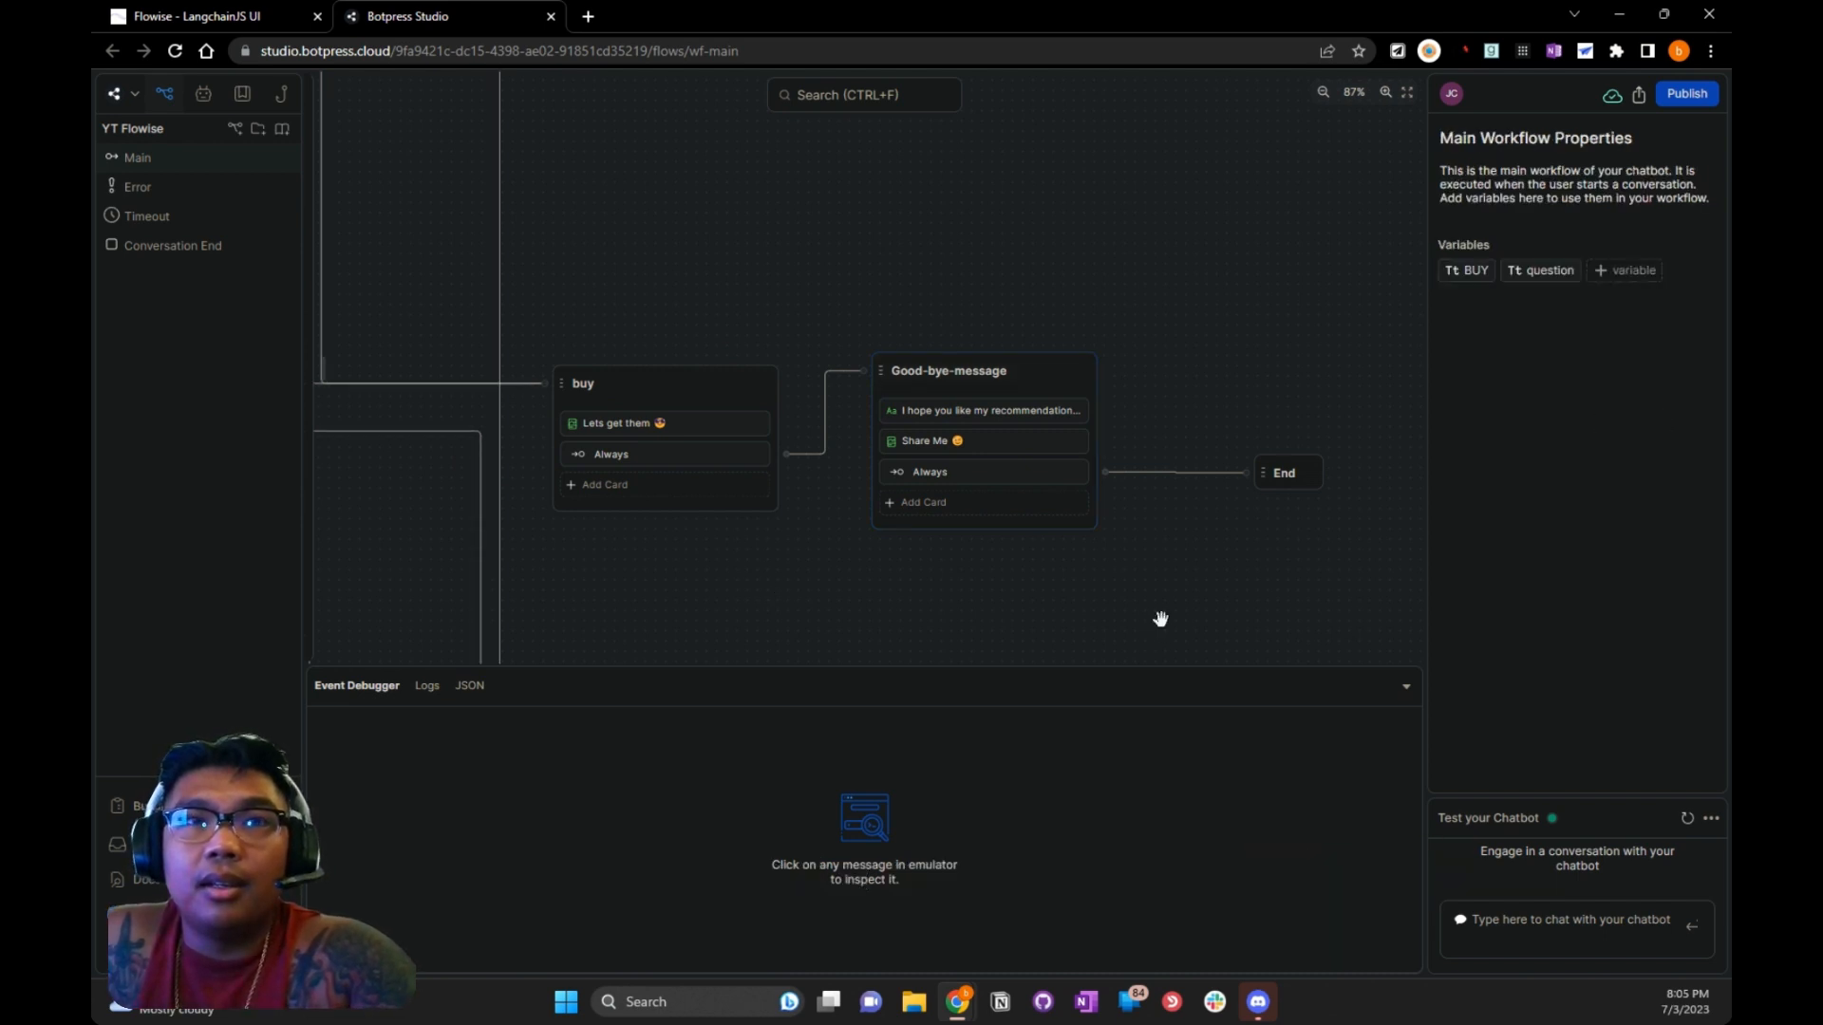
Review the connections between the workflow's nodes and select the Learn-More node, ending close up on it
scroll(1160, 619, "down", 1)
scroll(978, 627, "down", 6)
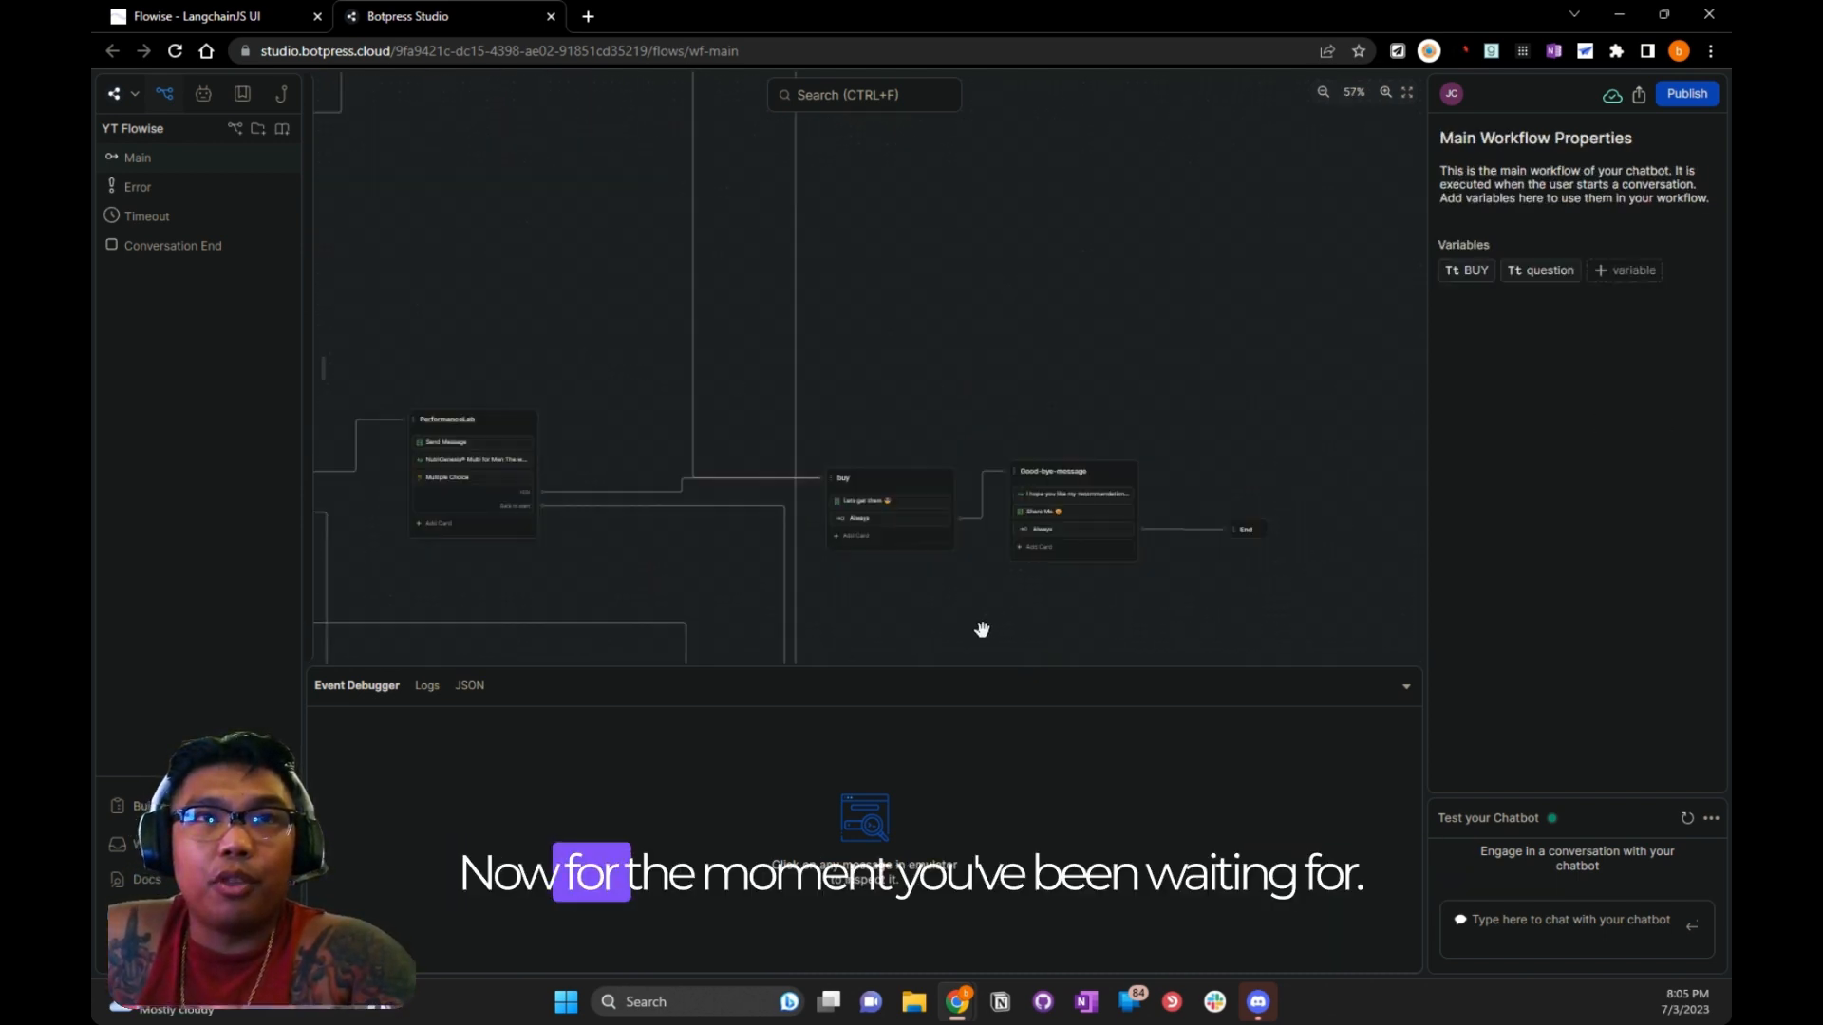
left_click_drag(1014, 550, 1171, 512)
left_click_drag(898, 635, 841, 490)
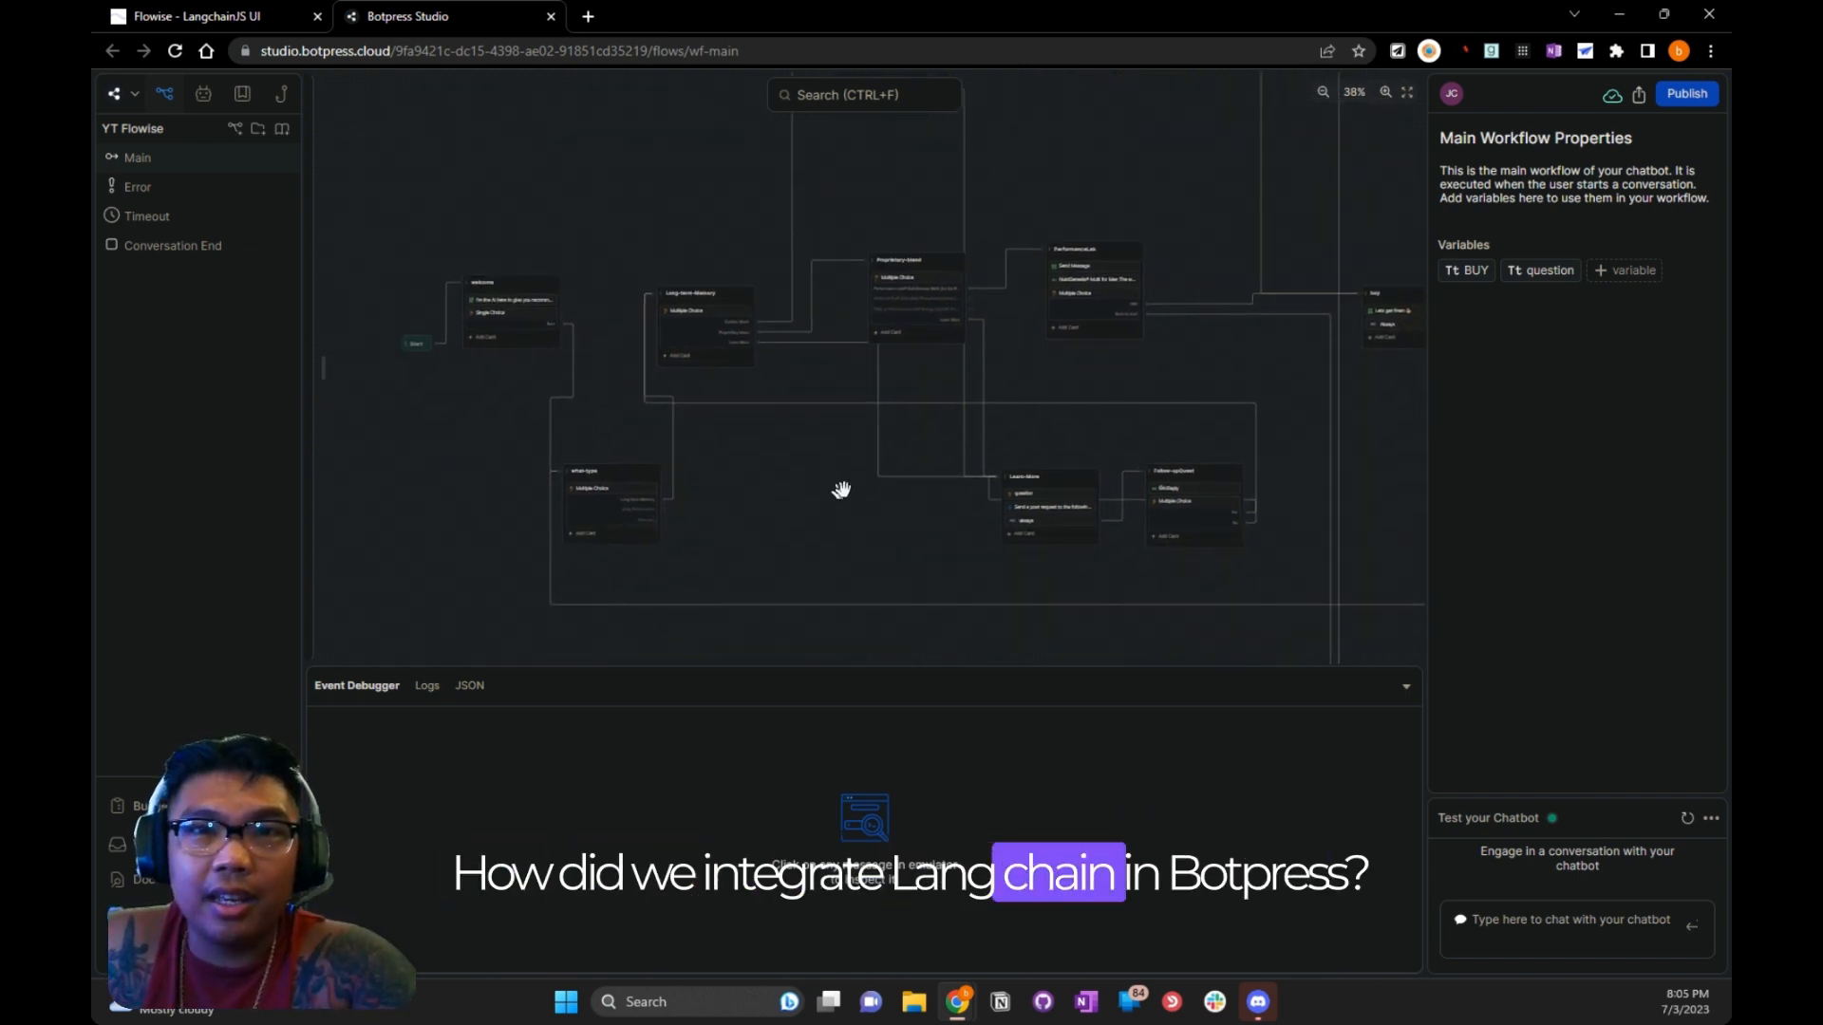
scroll(845, 489, "up", 3)
left_click_drag(914, 556, 777, 499)
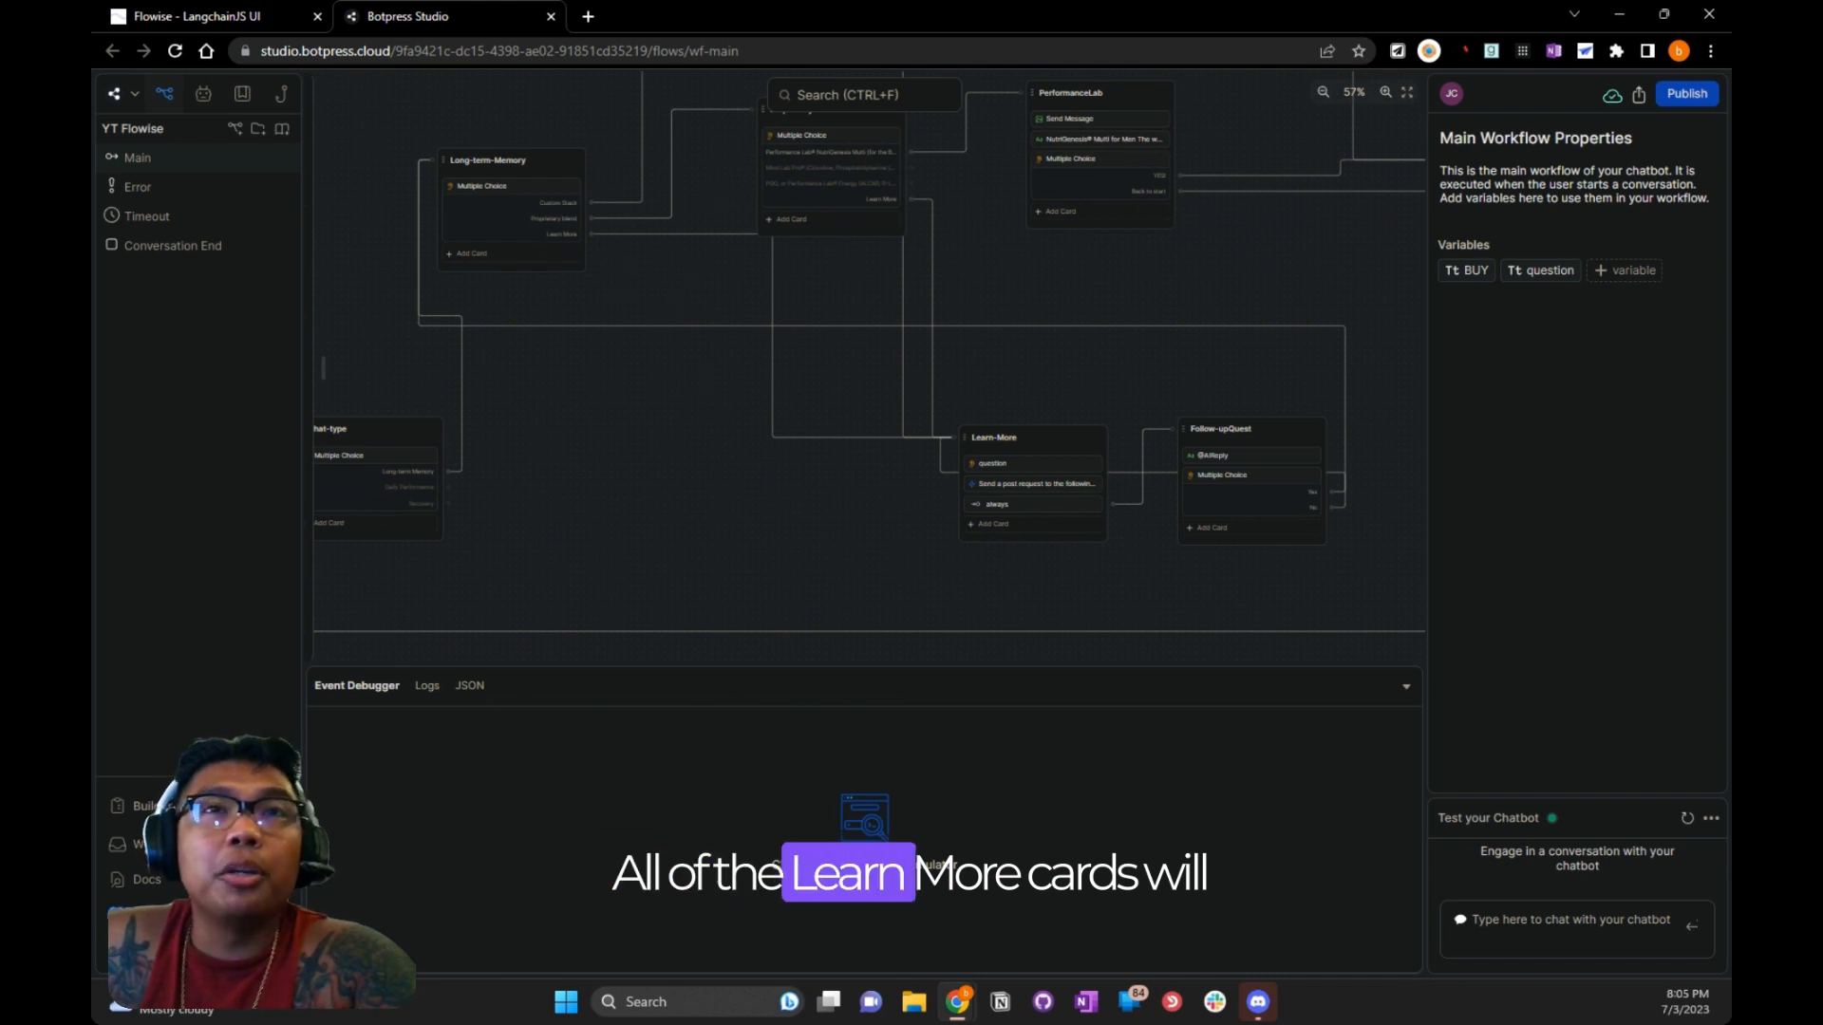
left_click(1044, 447)
scroll(1064, 507, "up", 3)
scroll(1092, 579, "up", 3)
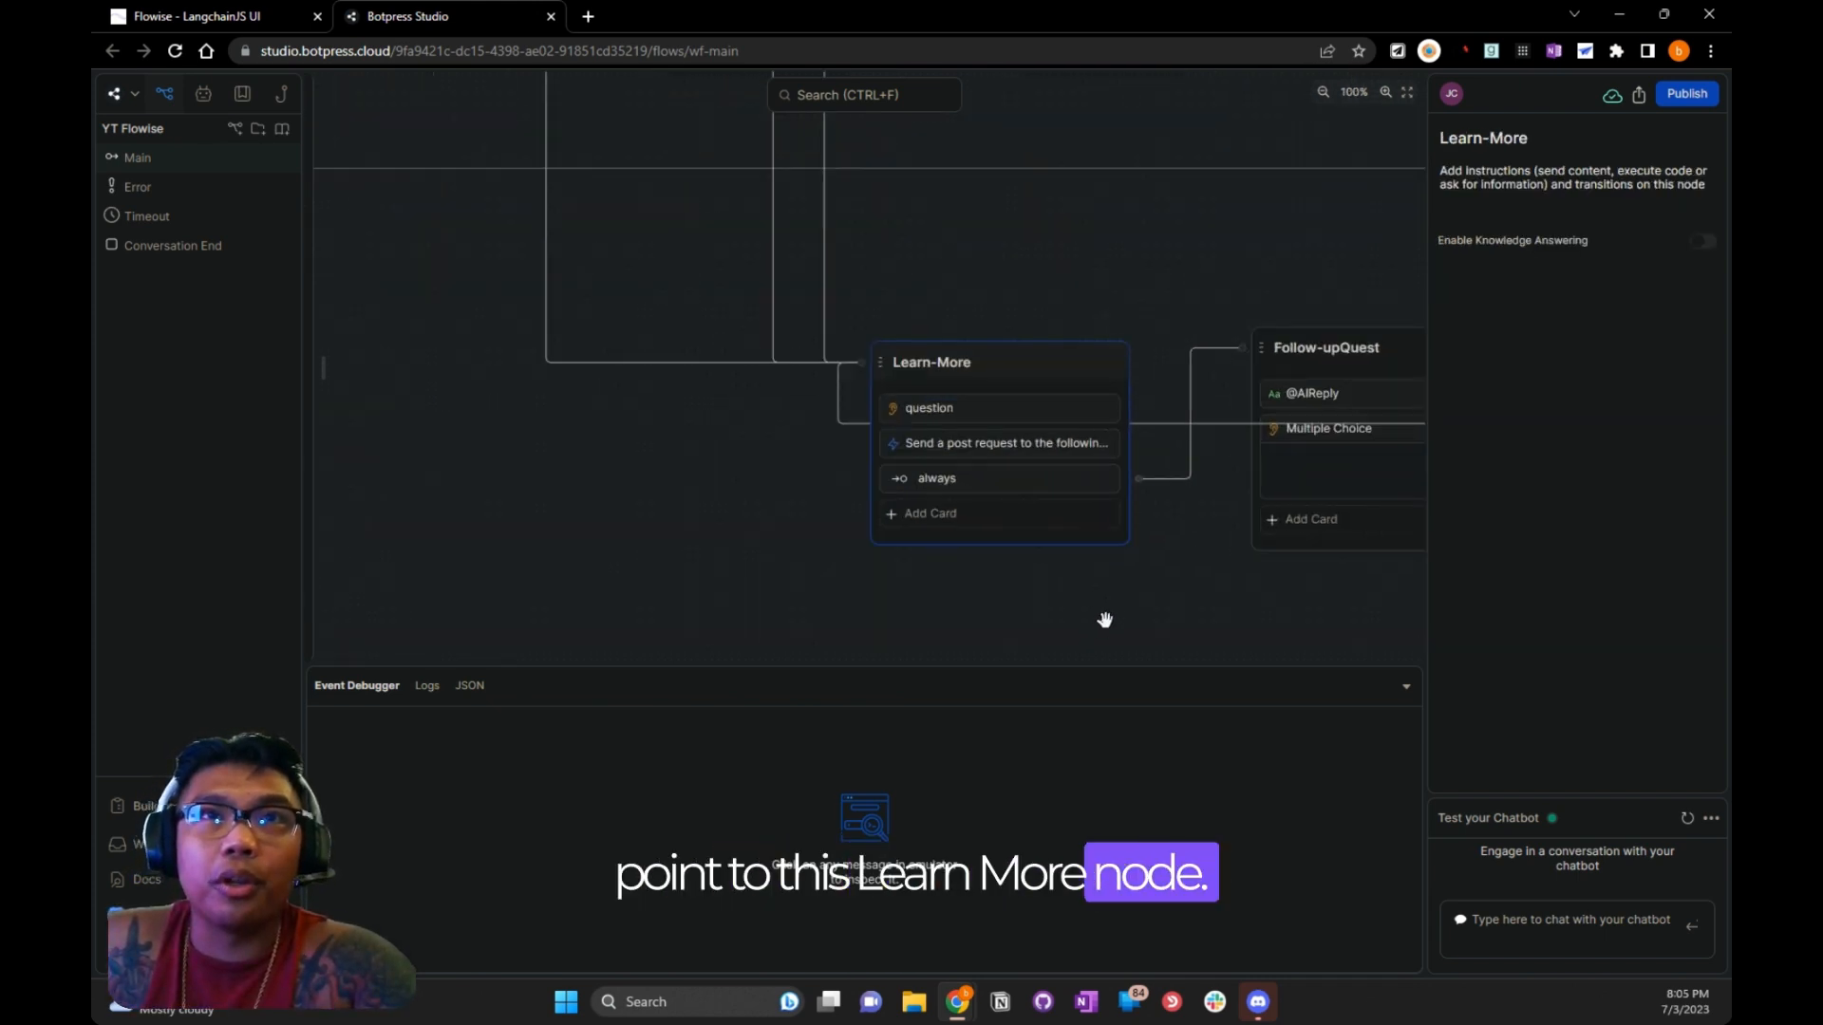
Inspect the Learn-More node's question card and the Execute card's code that posts workflow.question to the Flowise API
left_click(782, 380)
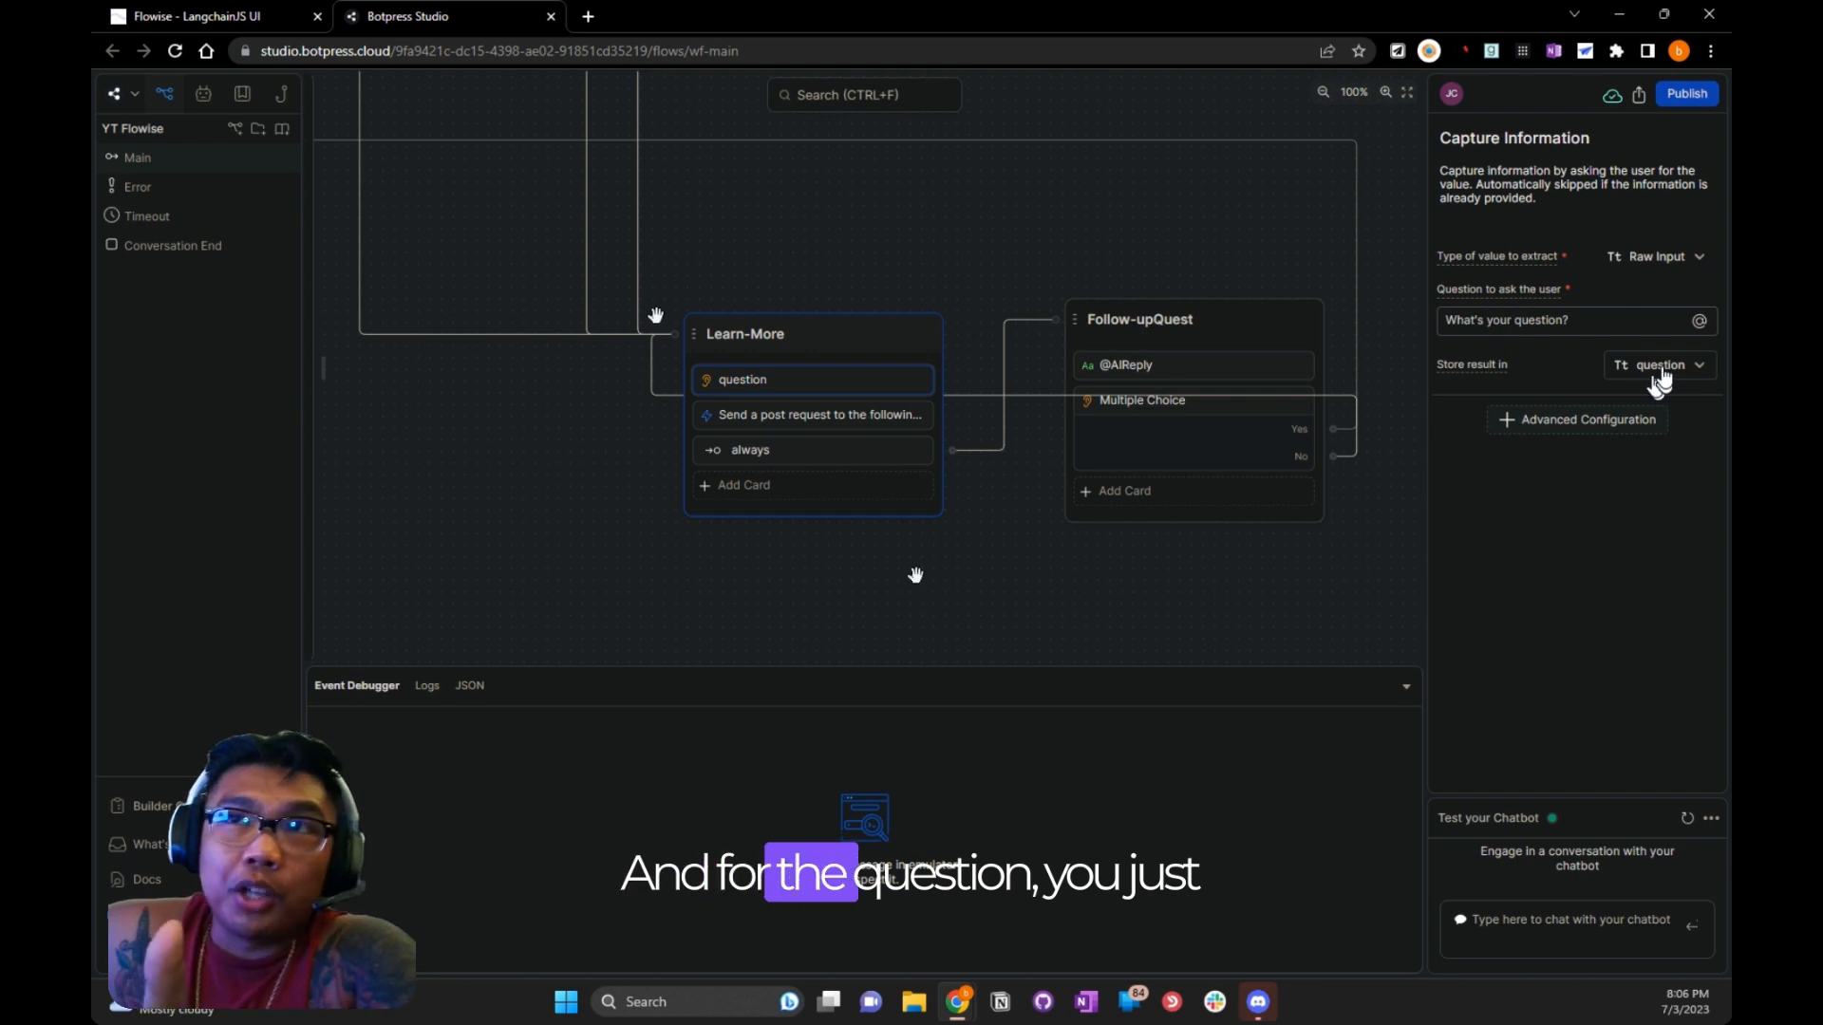
left_click(784, 415)
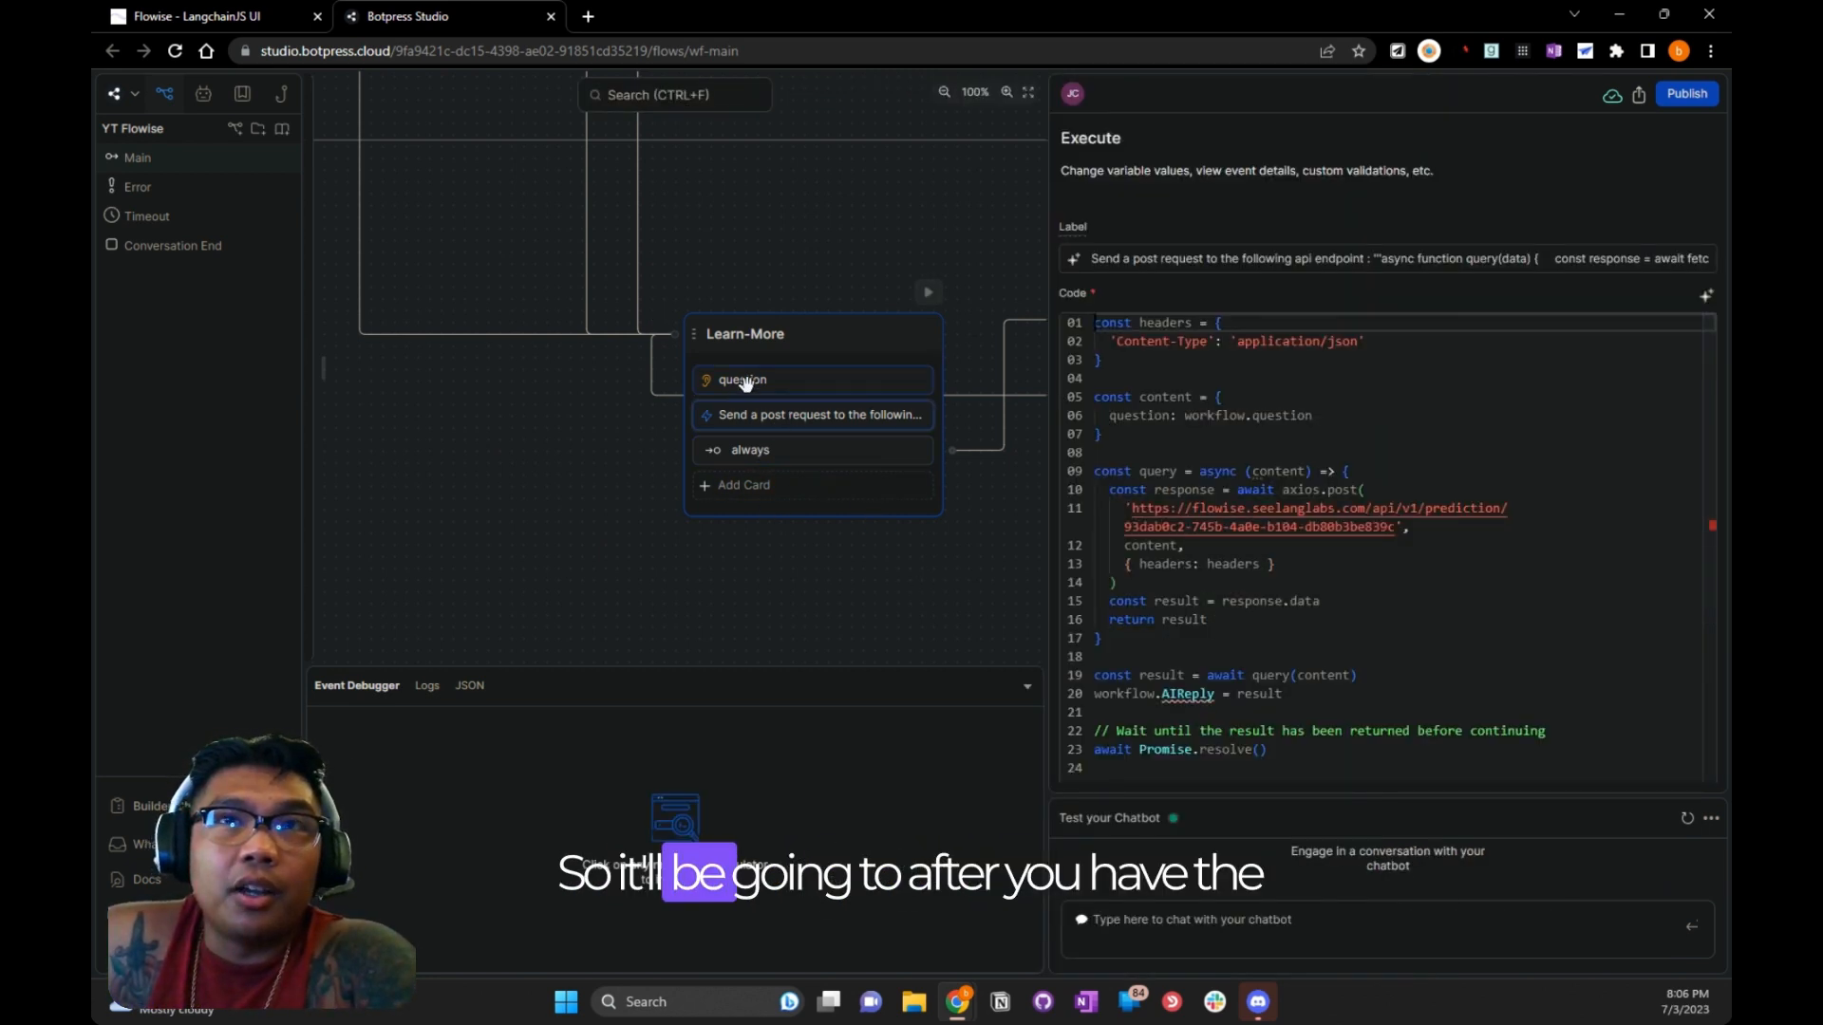
left_click(746, 380)
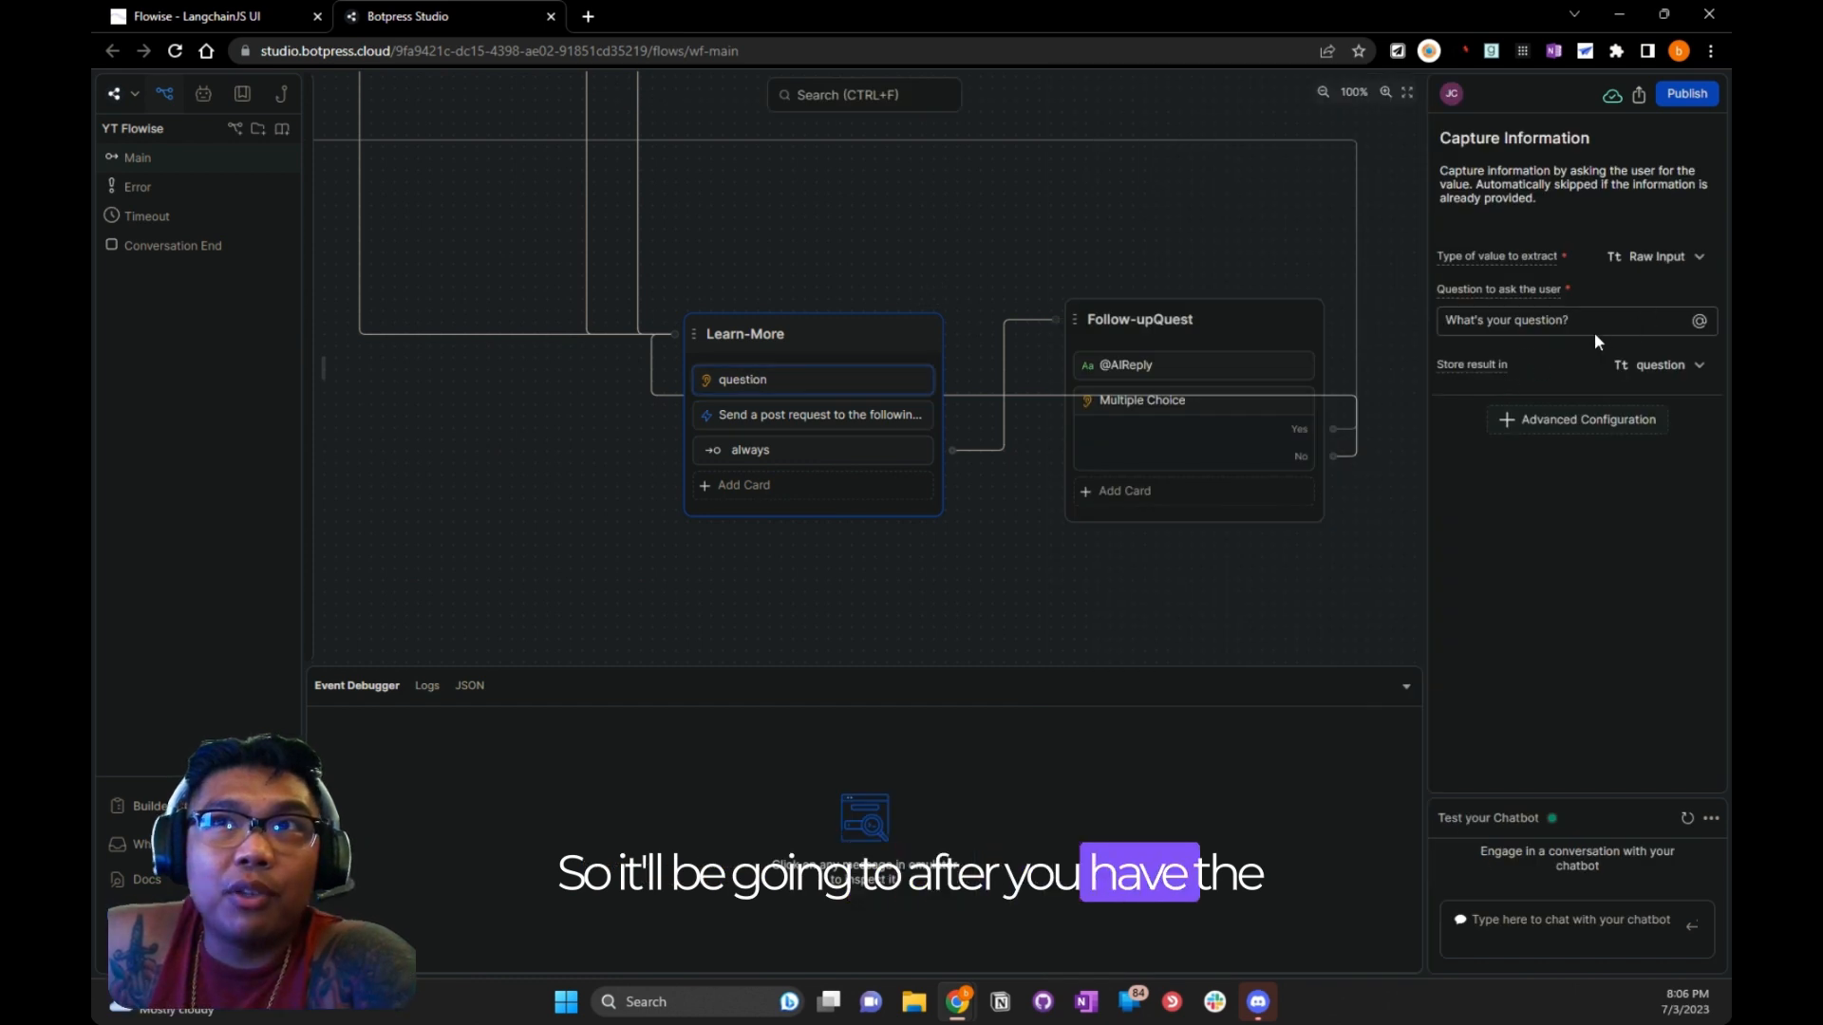
left_click(846, 423)
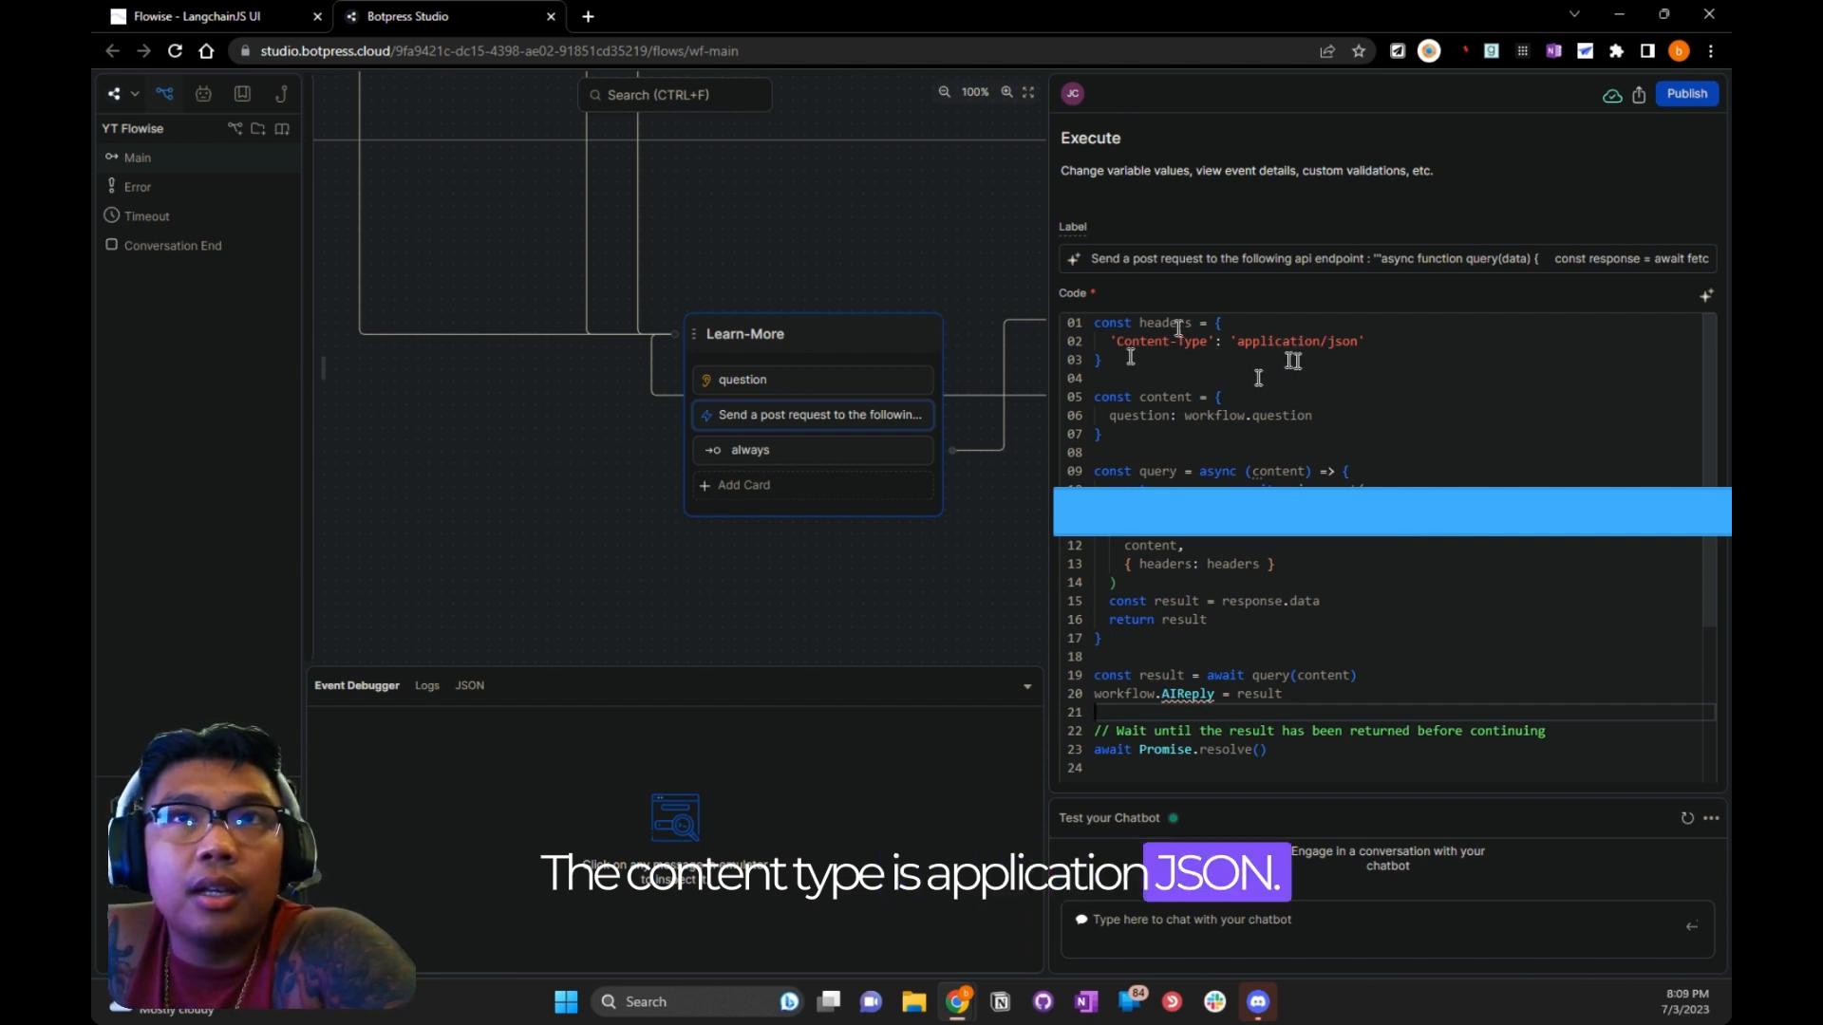
left_click(1146, 432)
left_click(1164, 418)
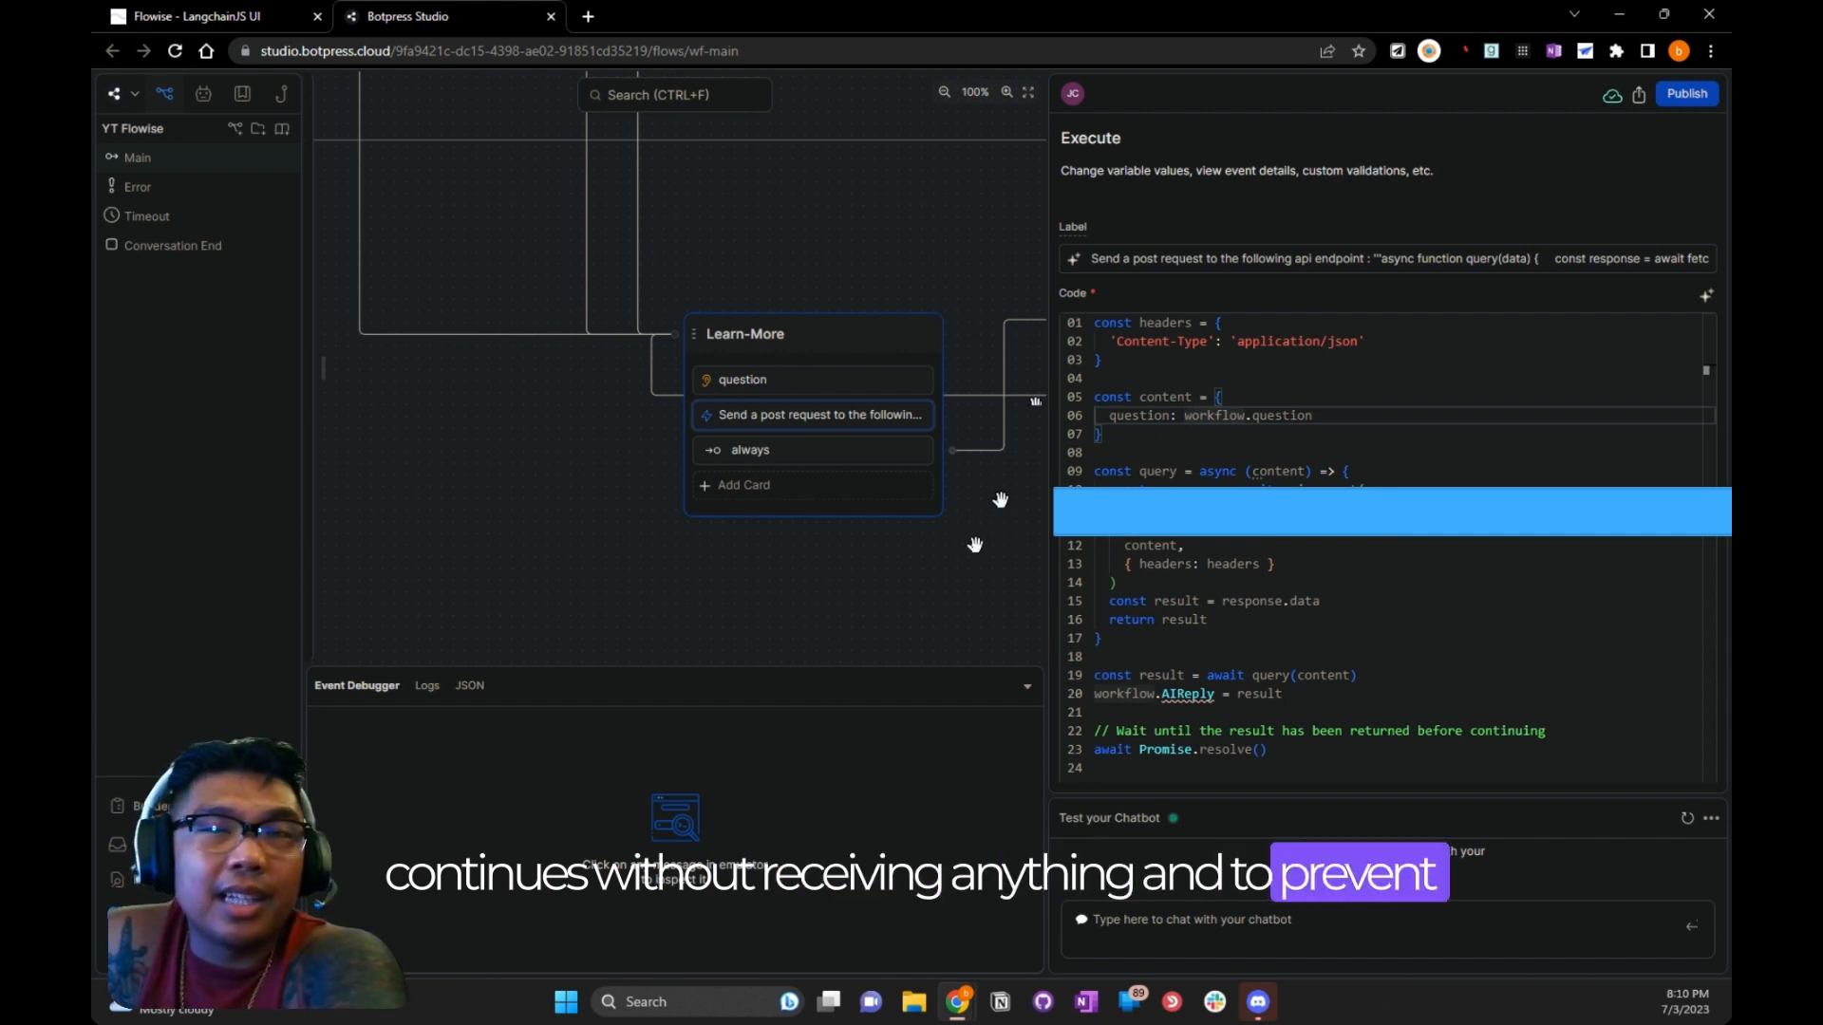
Inspect the condition of the always transition card in the Learn-More node
left_click_drag(992, 534, 811, 567)
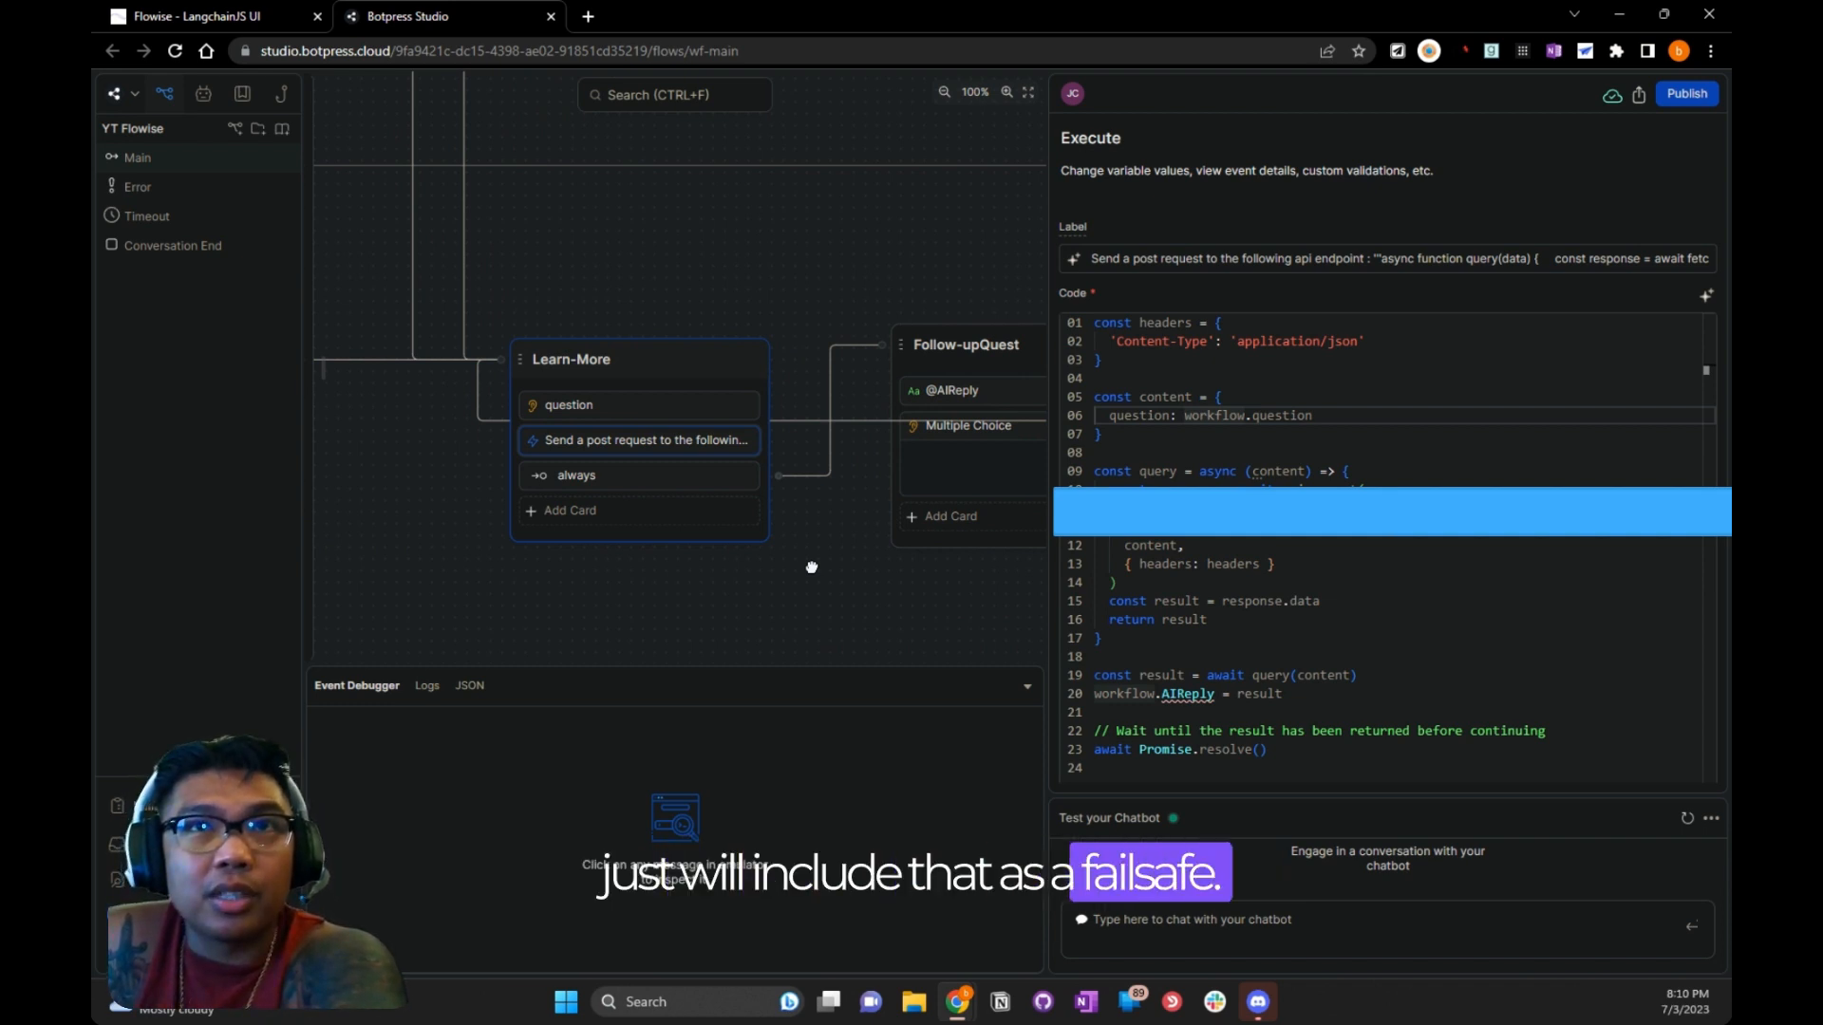
left_click_drag(811, 566, 728, 582)
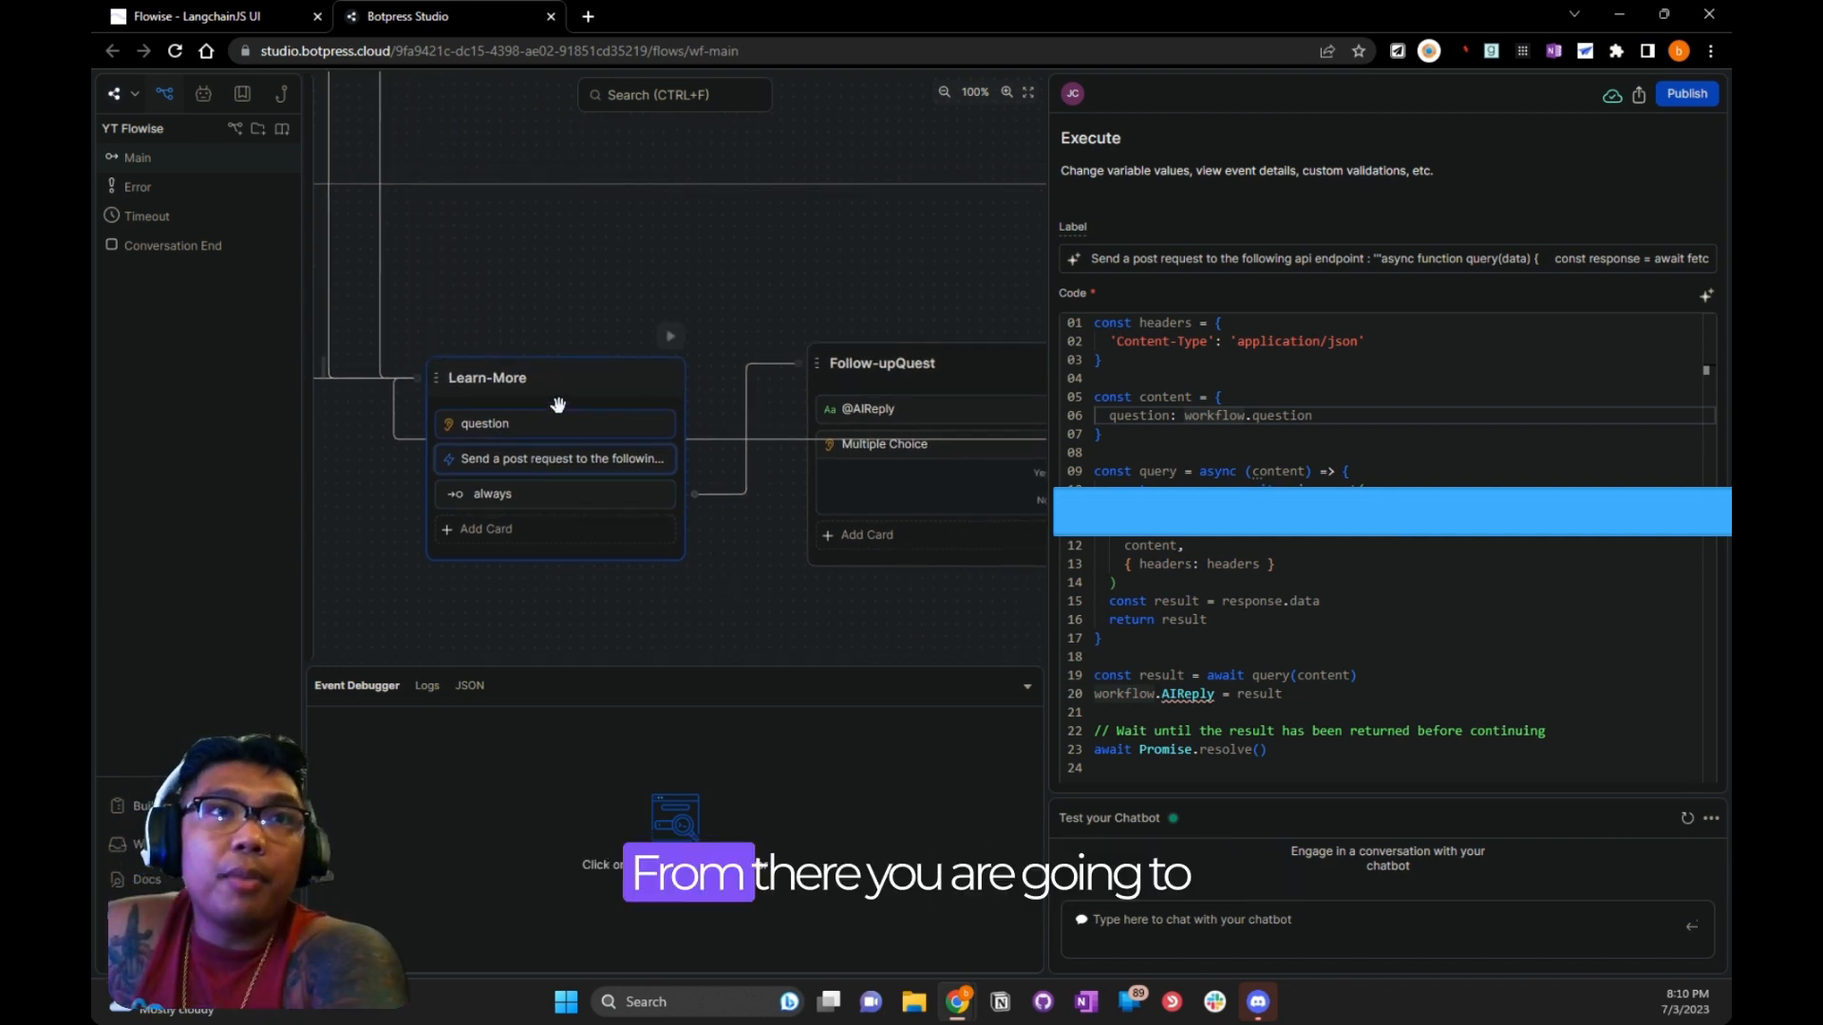
left_click(546, 492)
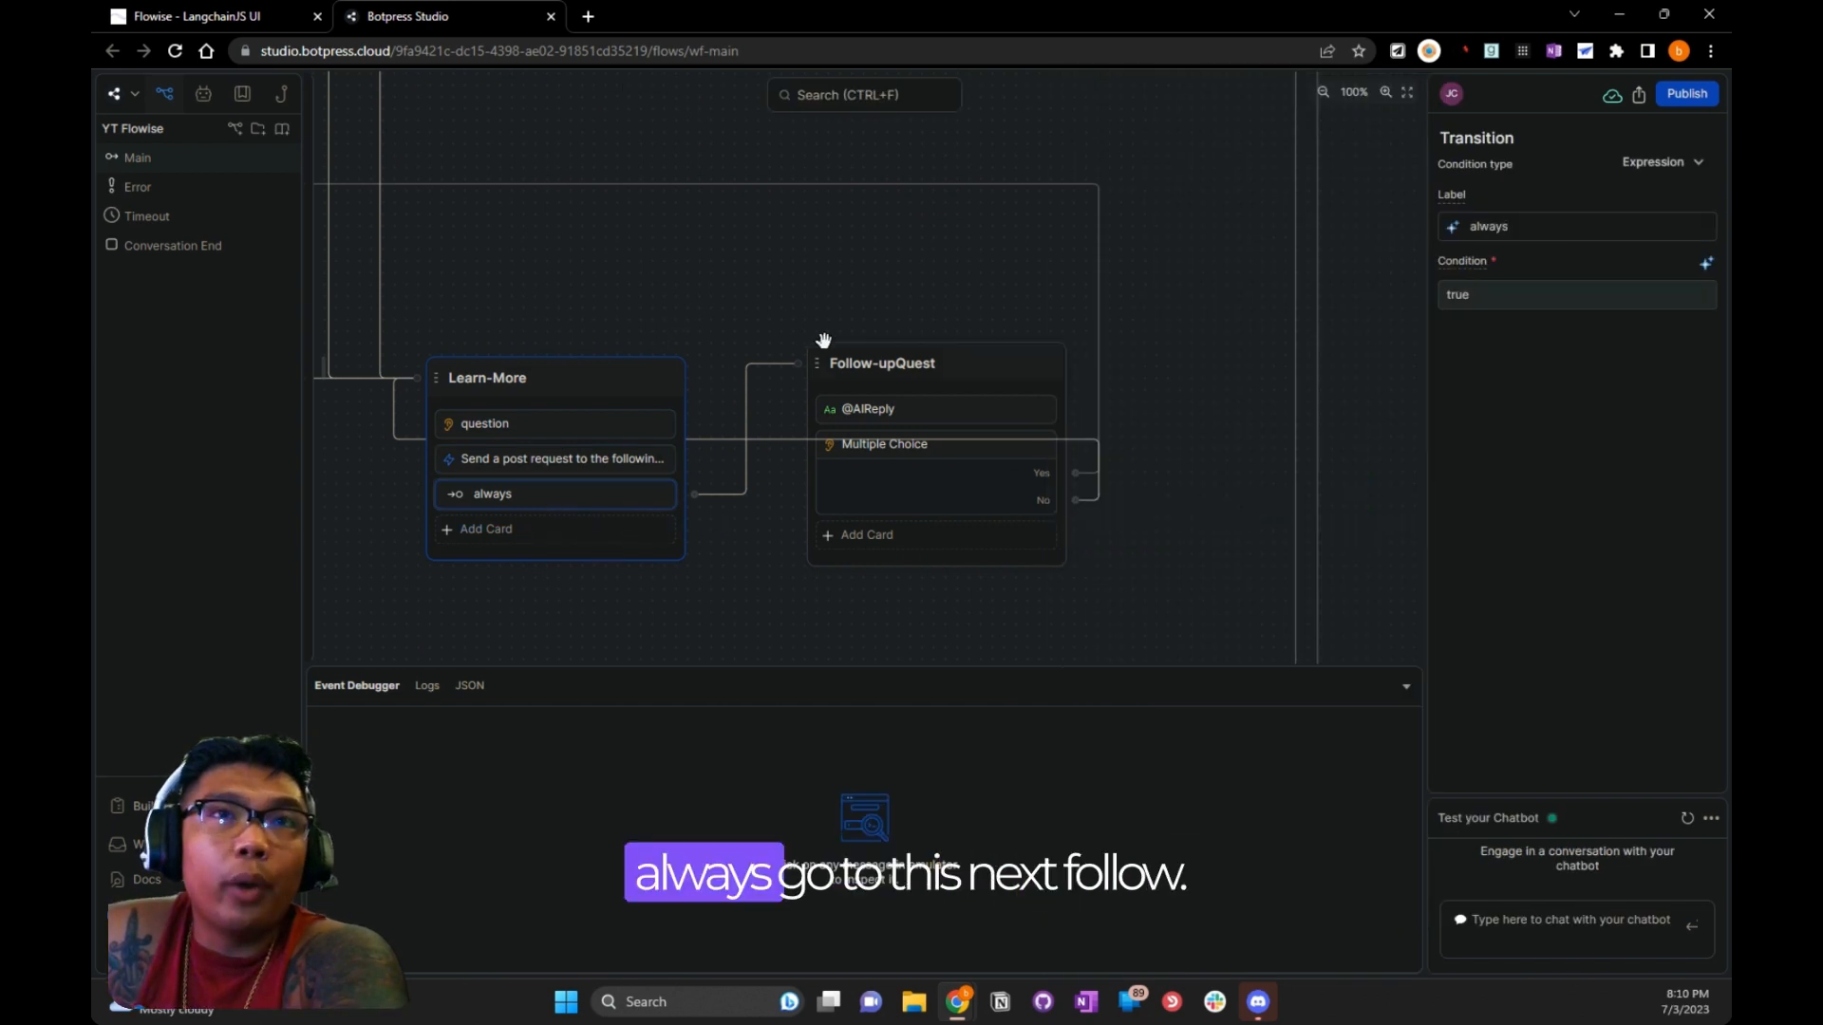
left_click(977, 356)
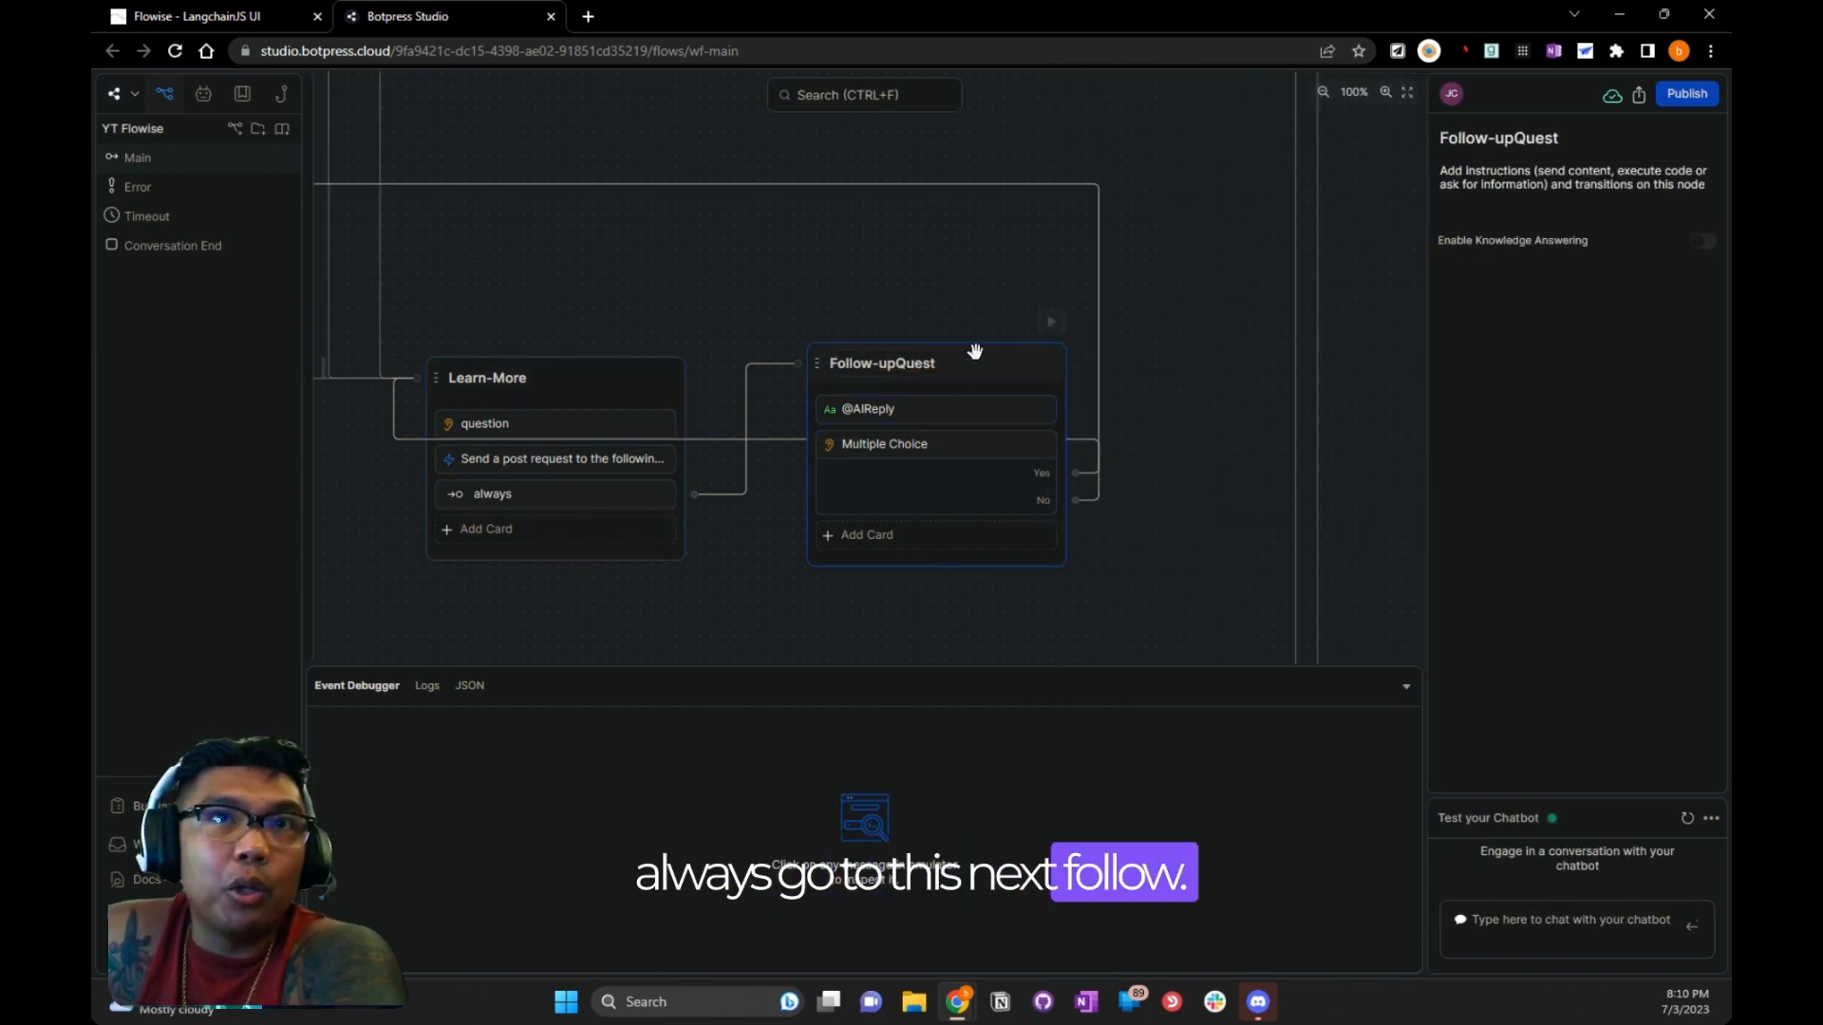
left_click(953, 410)
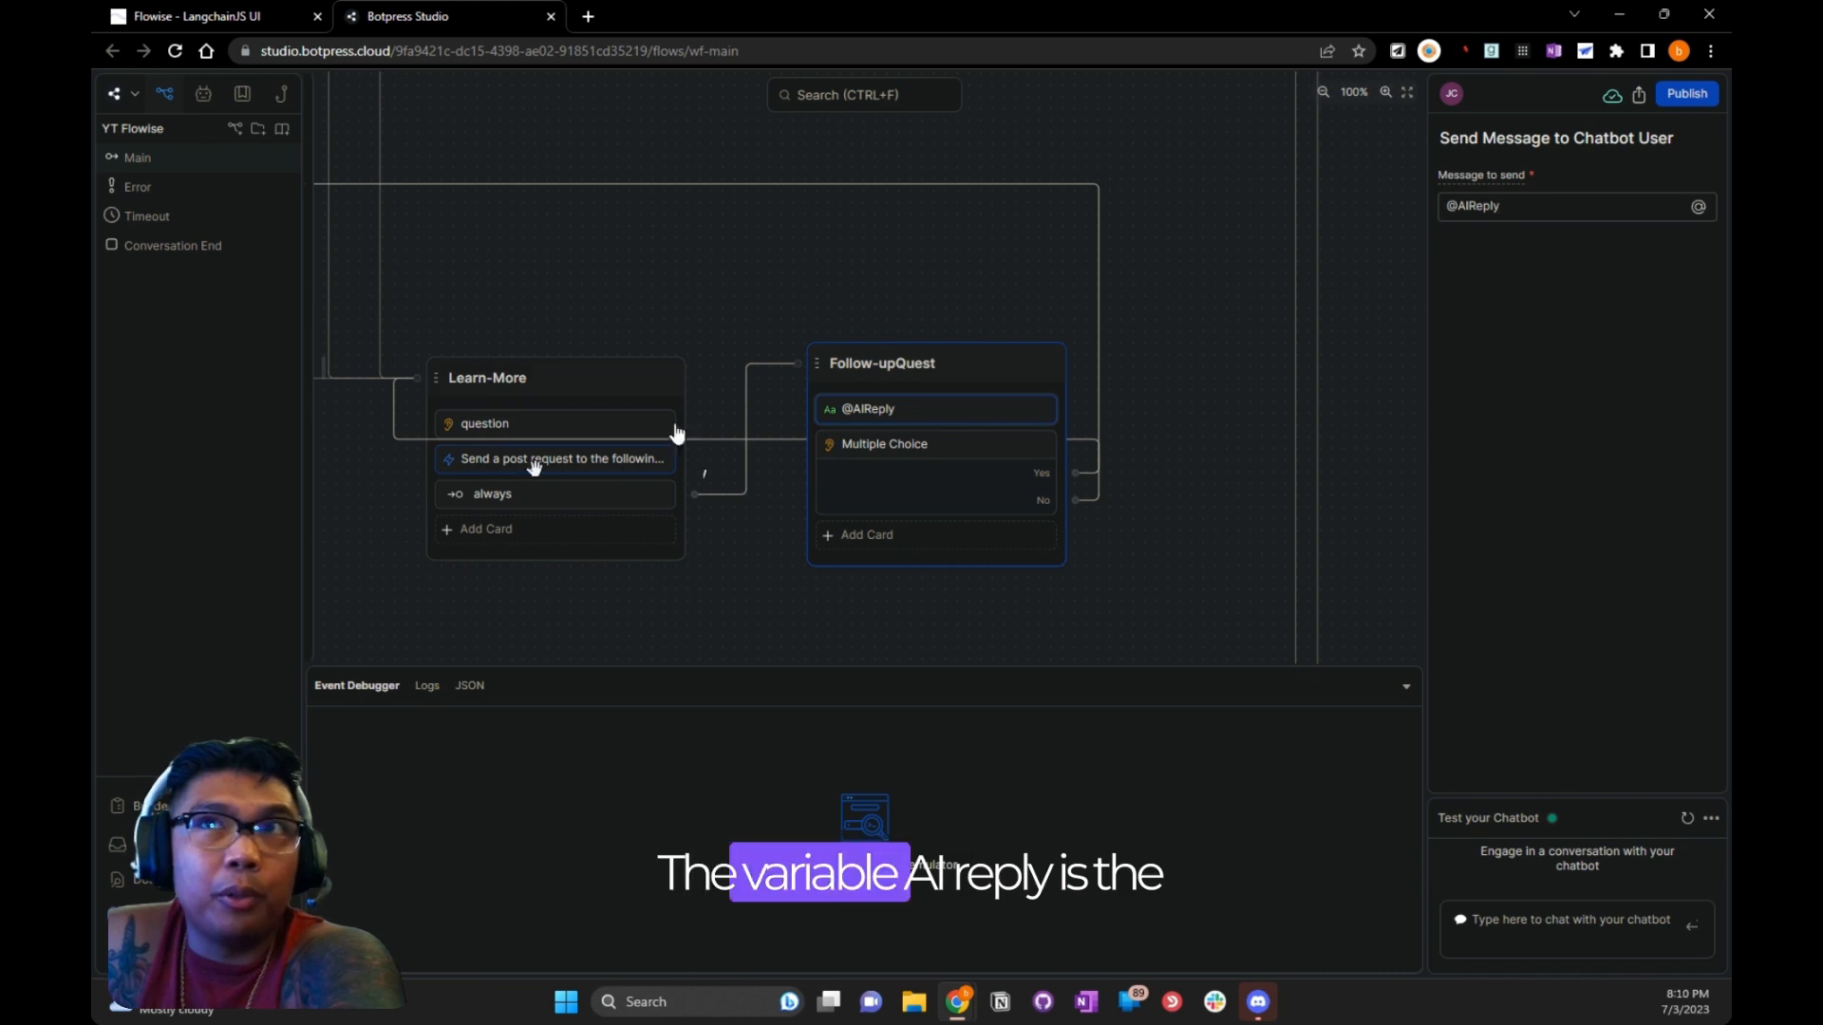
left_click(1491, 207)
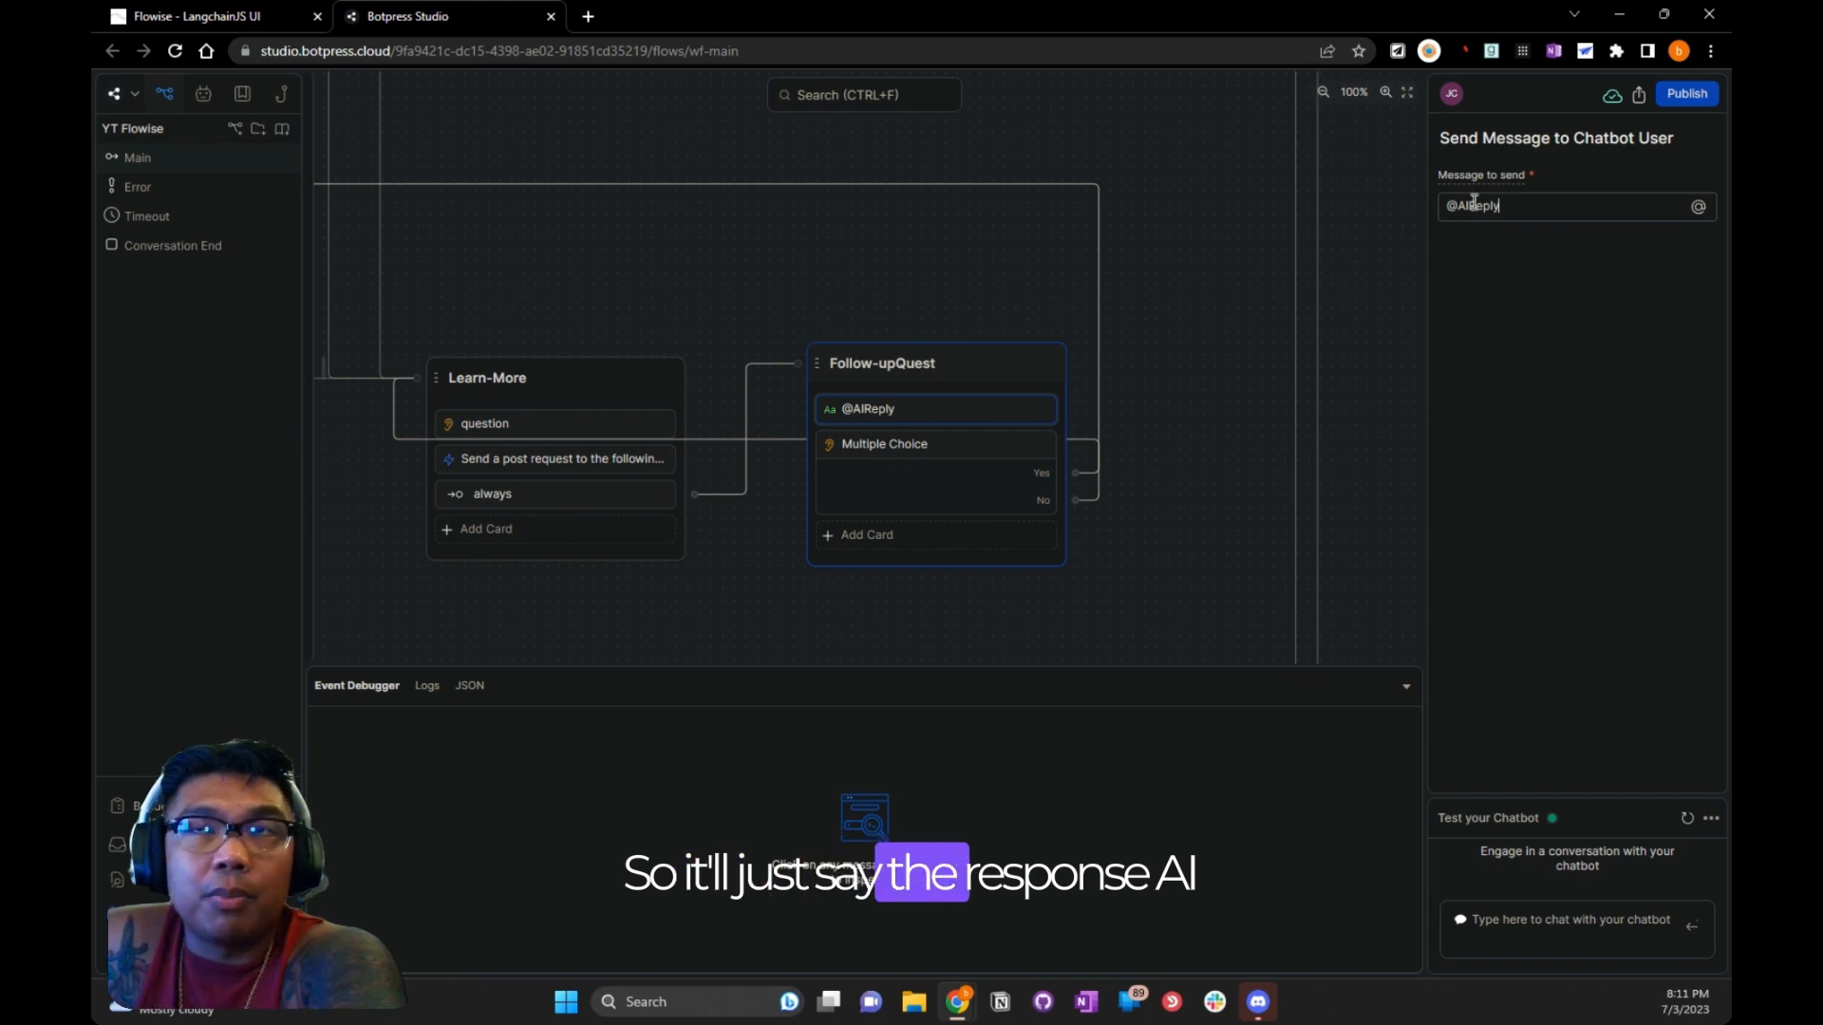
left_click(944, 441)
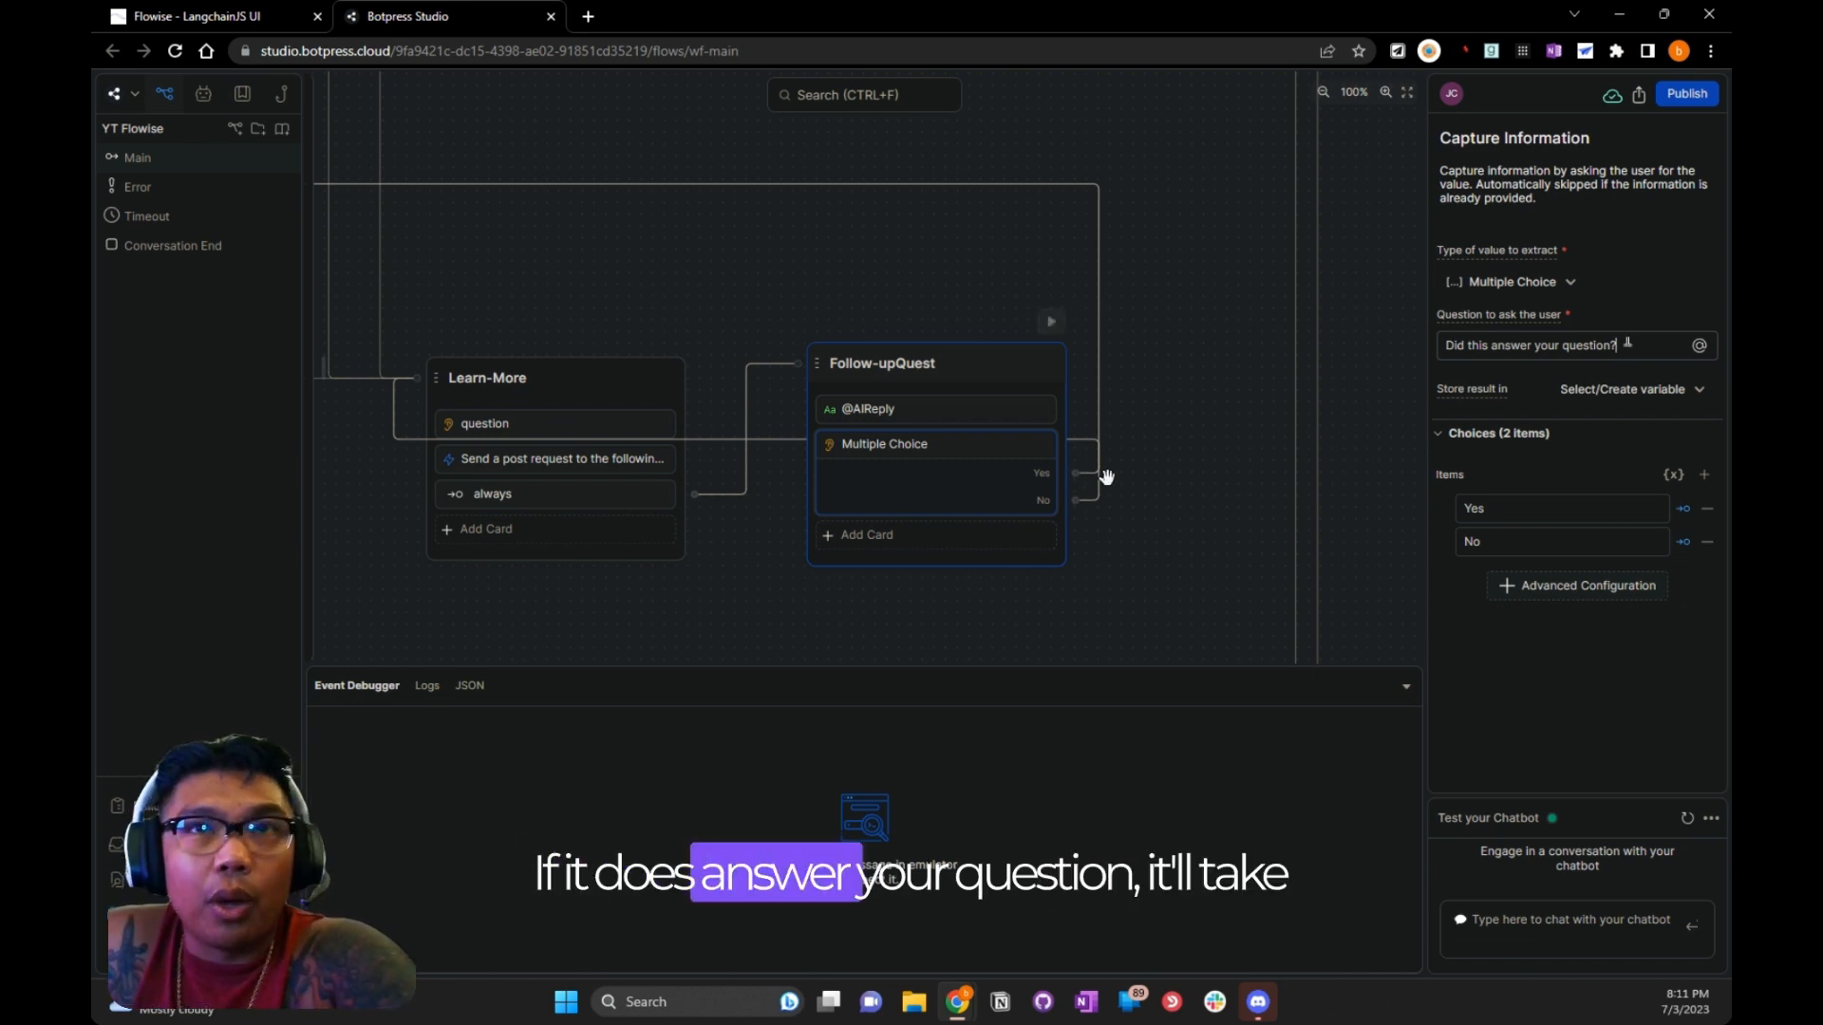
Trace the Follow-upQuest node's Yes and No connections back to the earlier nodes of the workflow
left_click_drag(536, 266, 838, 358)
scroll(523, 342, "down", 3)
left_click_drag(523, 342, 875, 479)
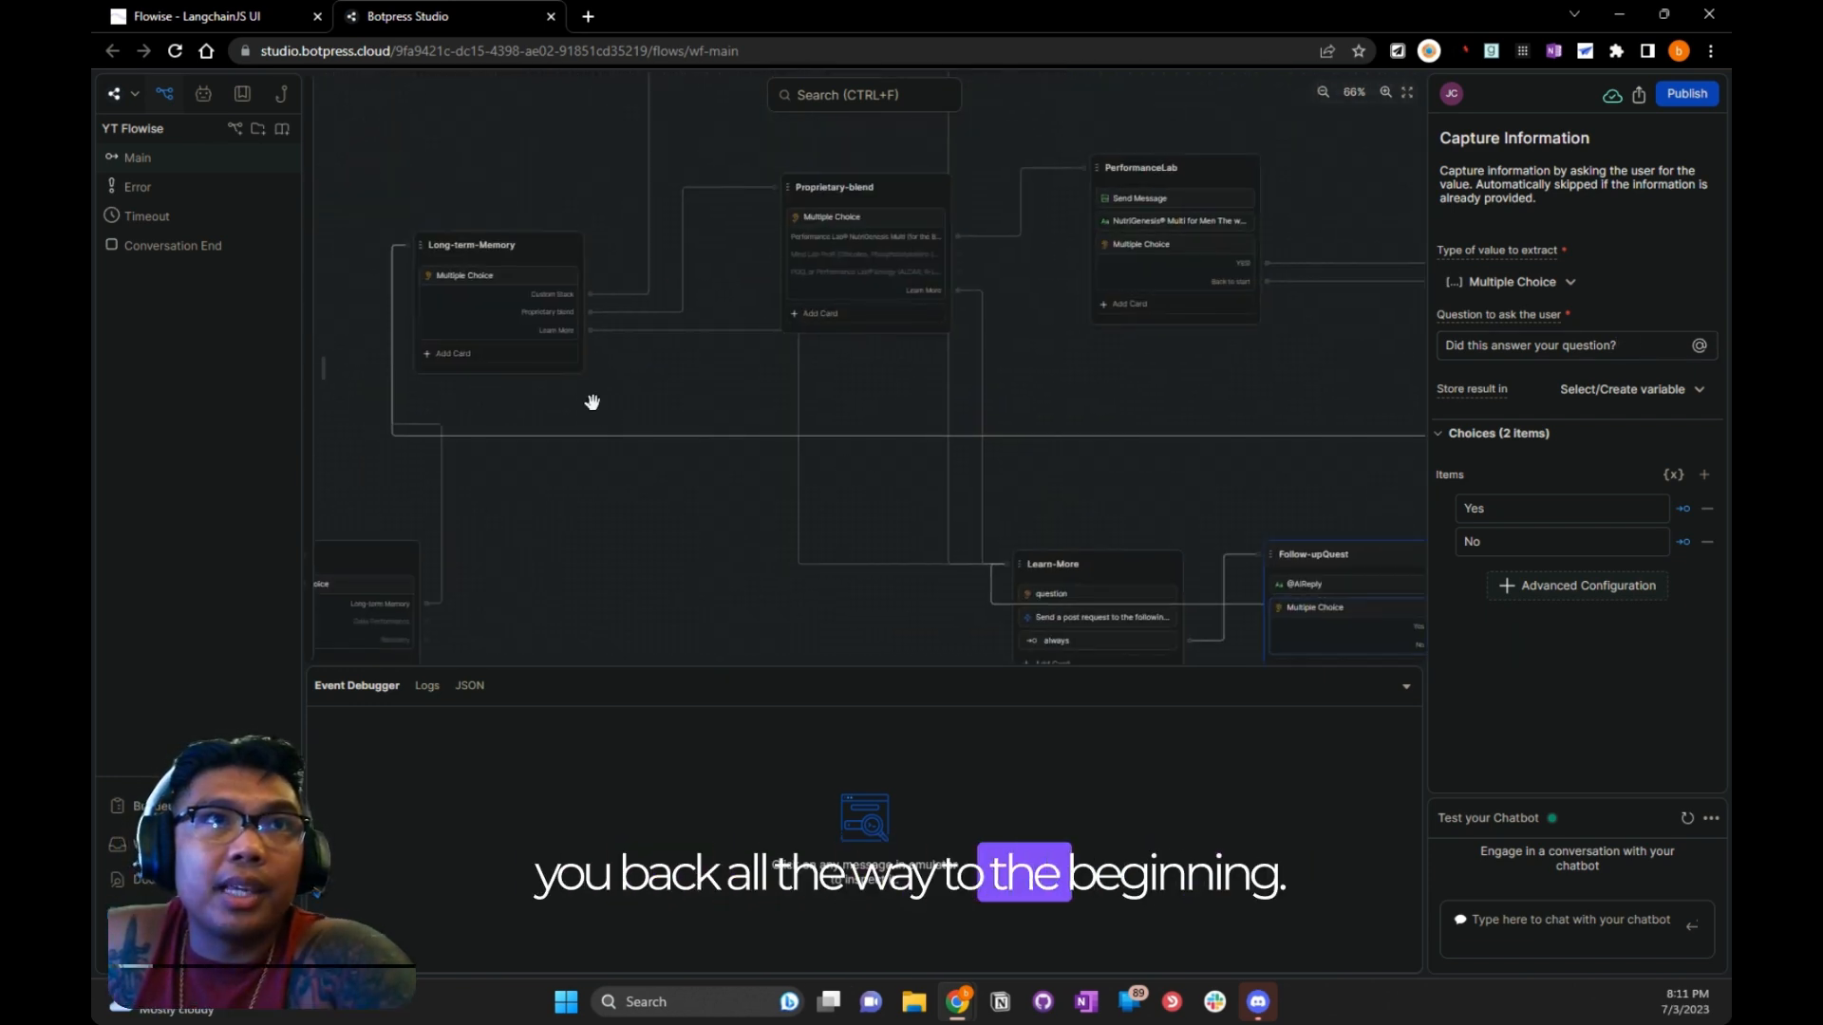
left_click_drag(592, 400, 815, 442)
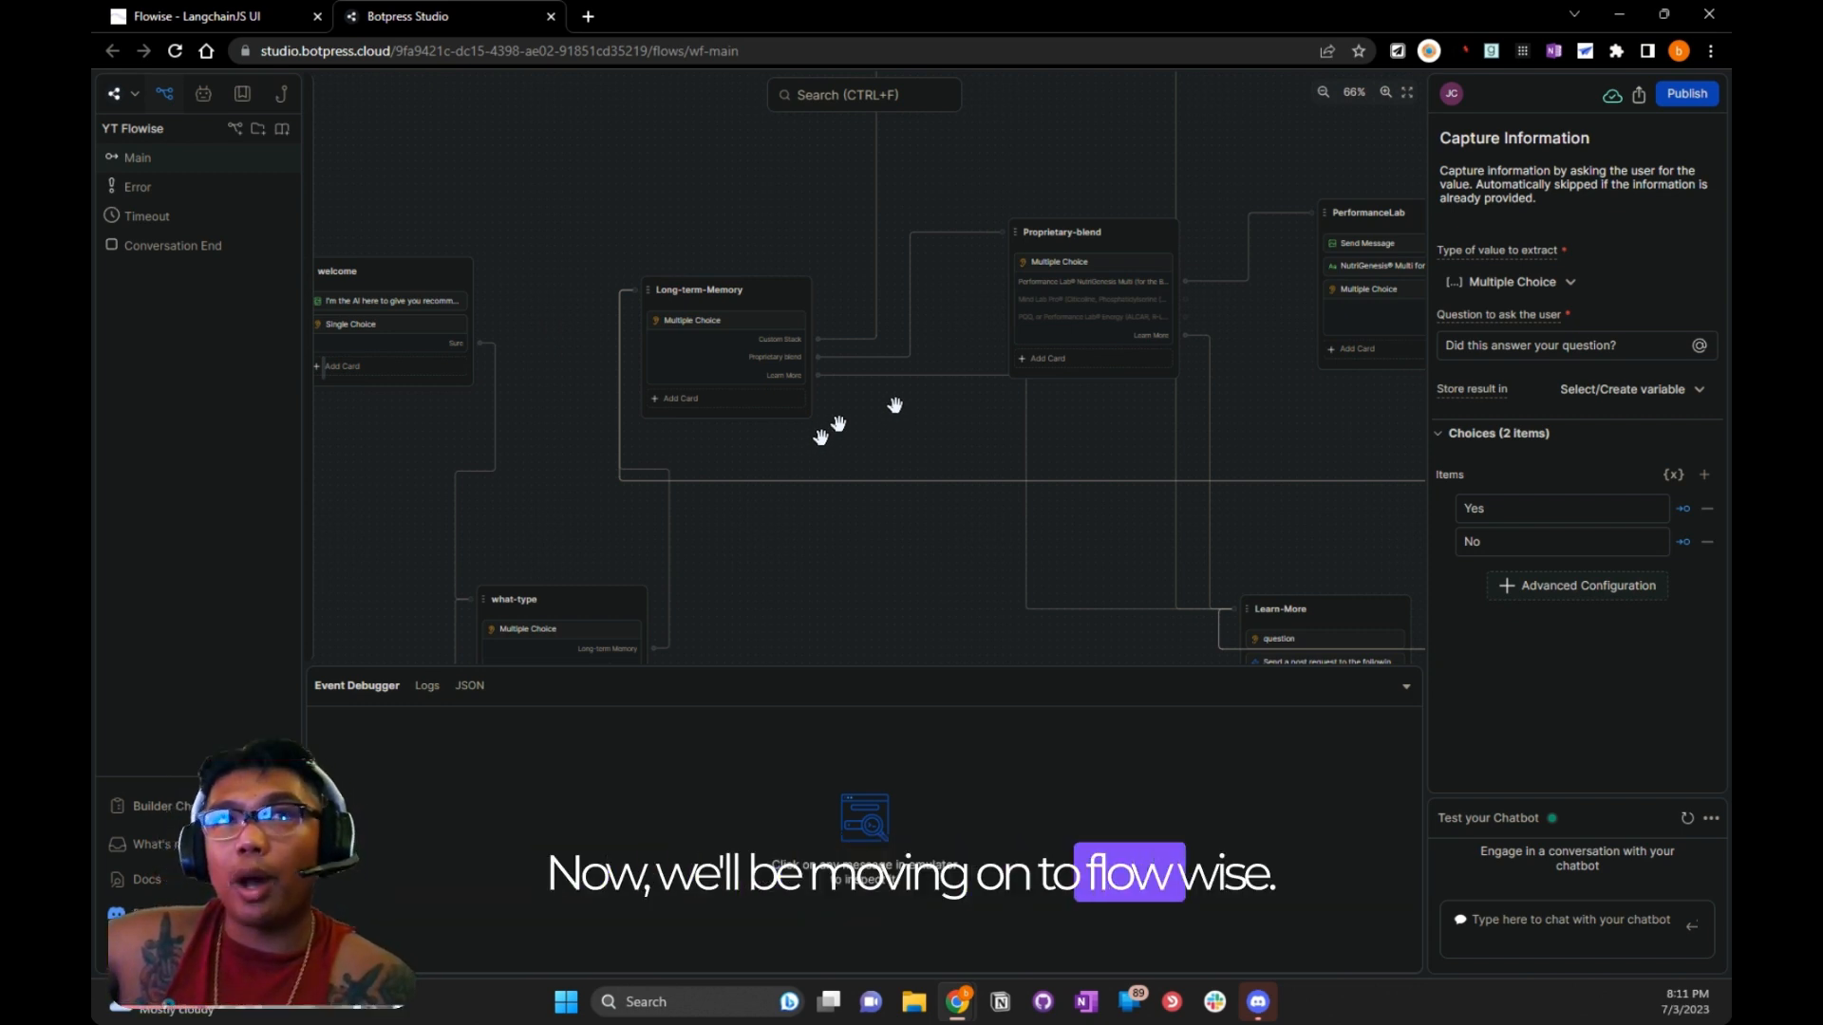
Switch to Flowise and review the overall layout of the Tutorial Chatflow and its connected nodes
left_click(256, 12)
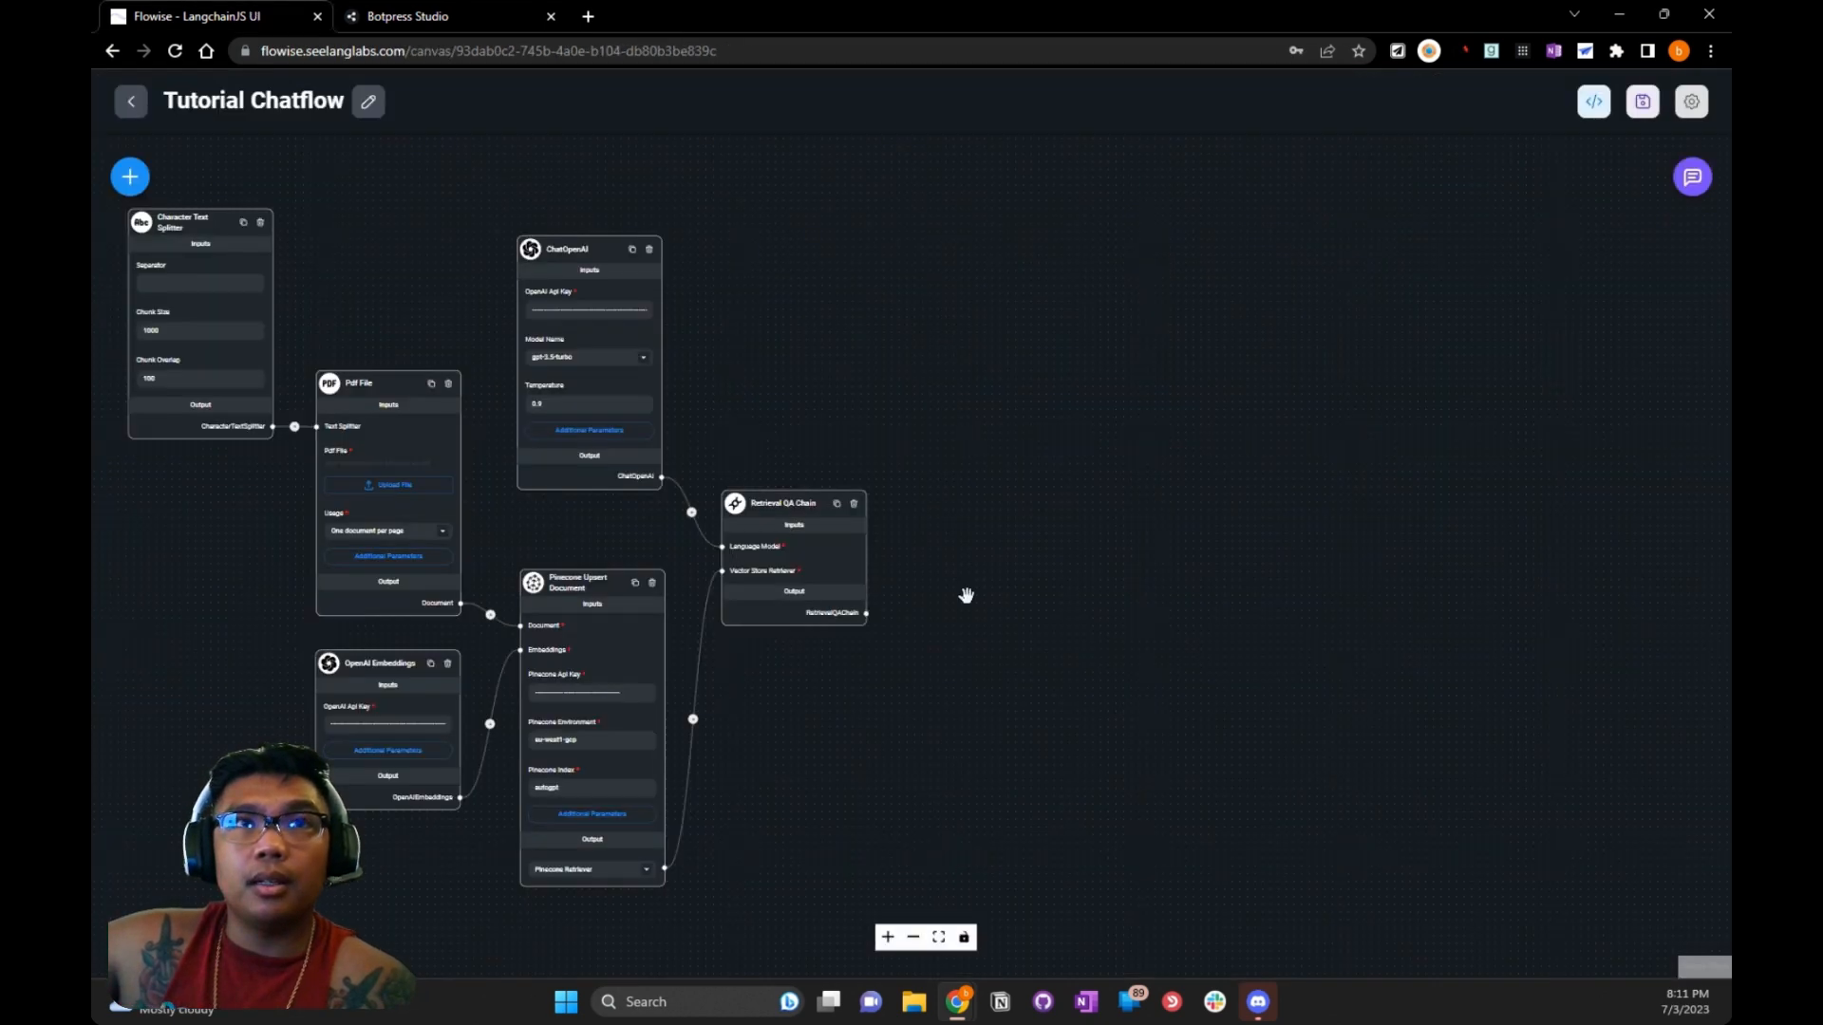
left_click_drag(867, 732, 1254, 713)
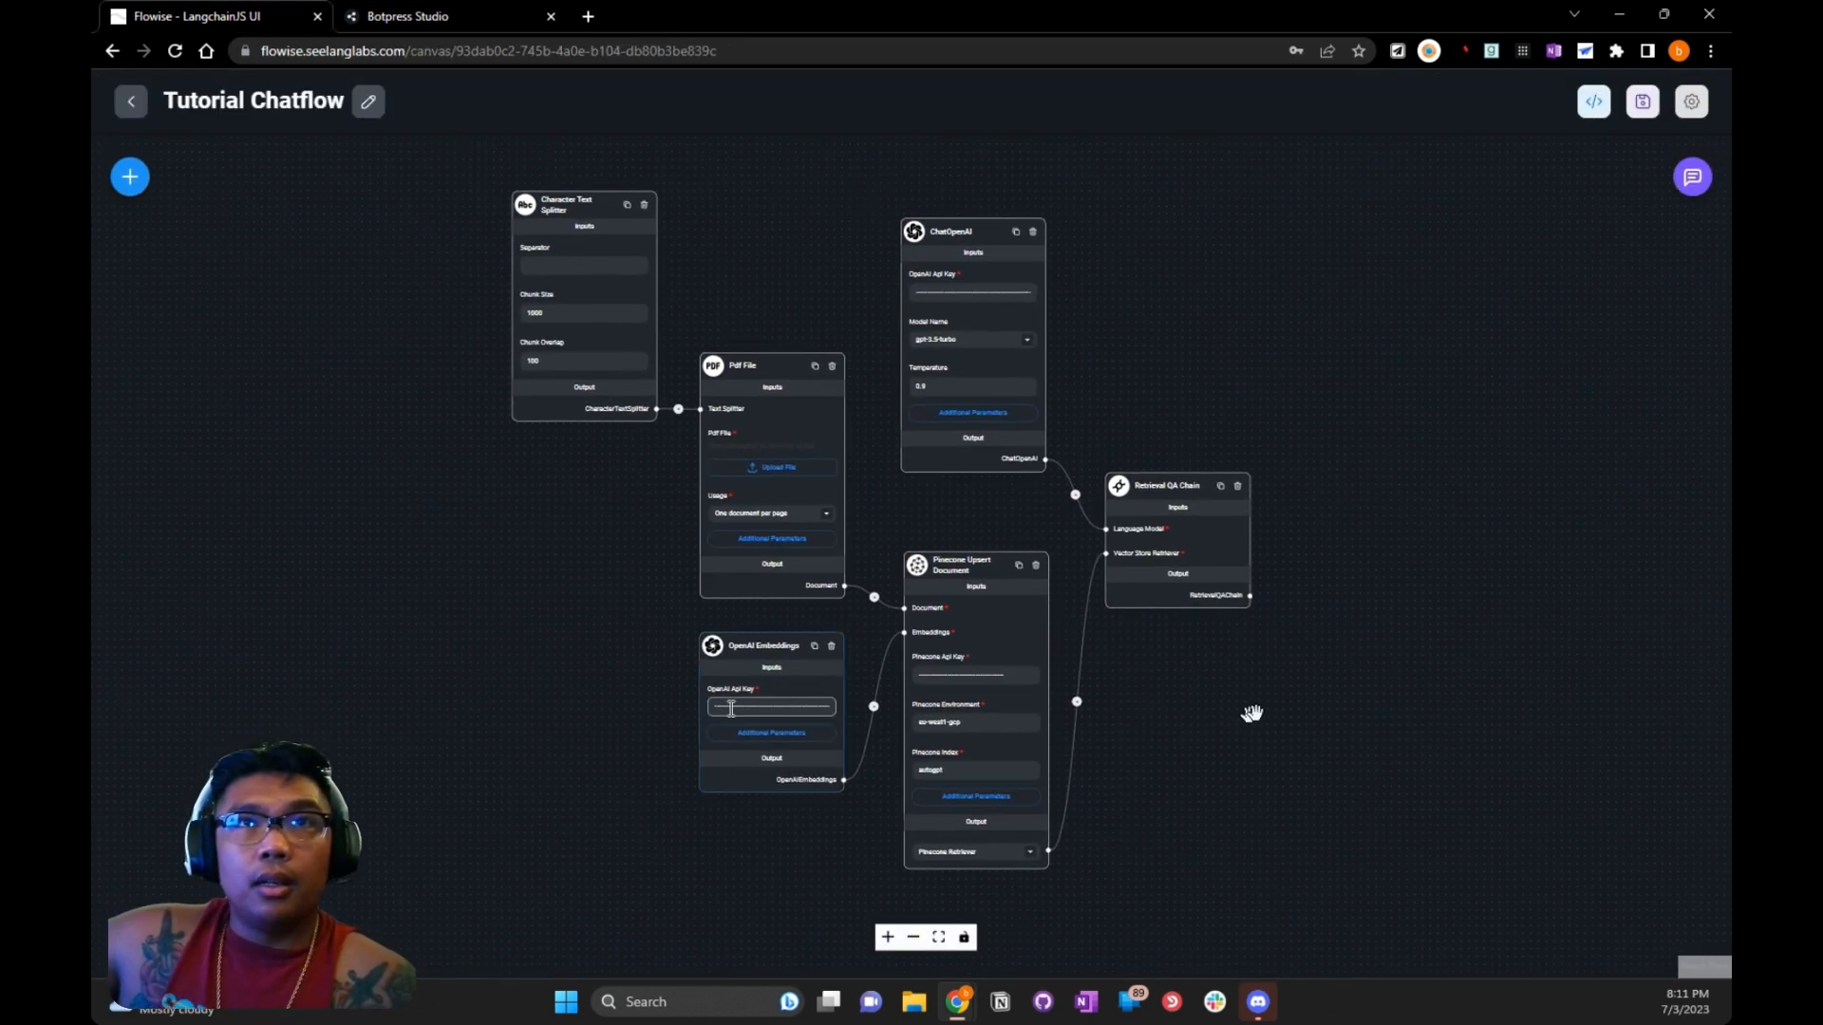
scroll(395, 696, "up", 3)
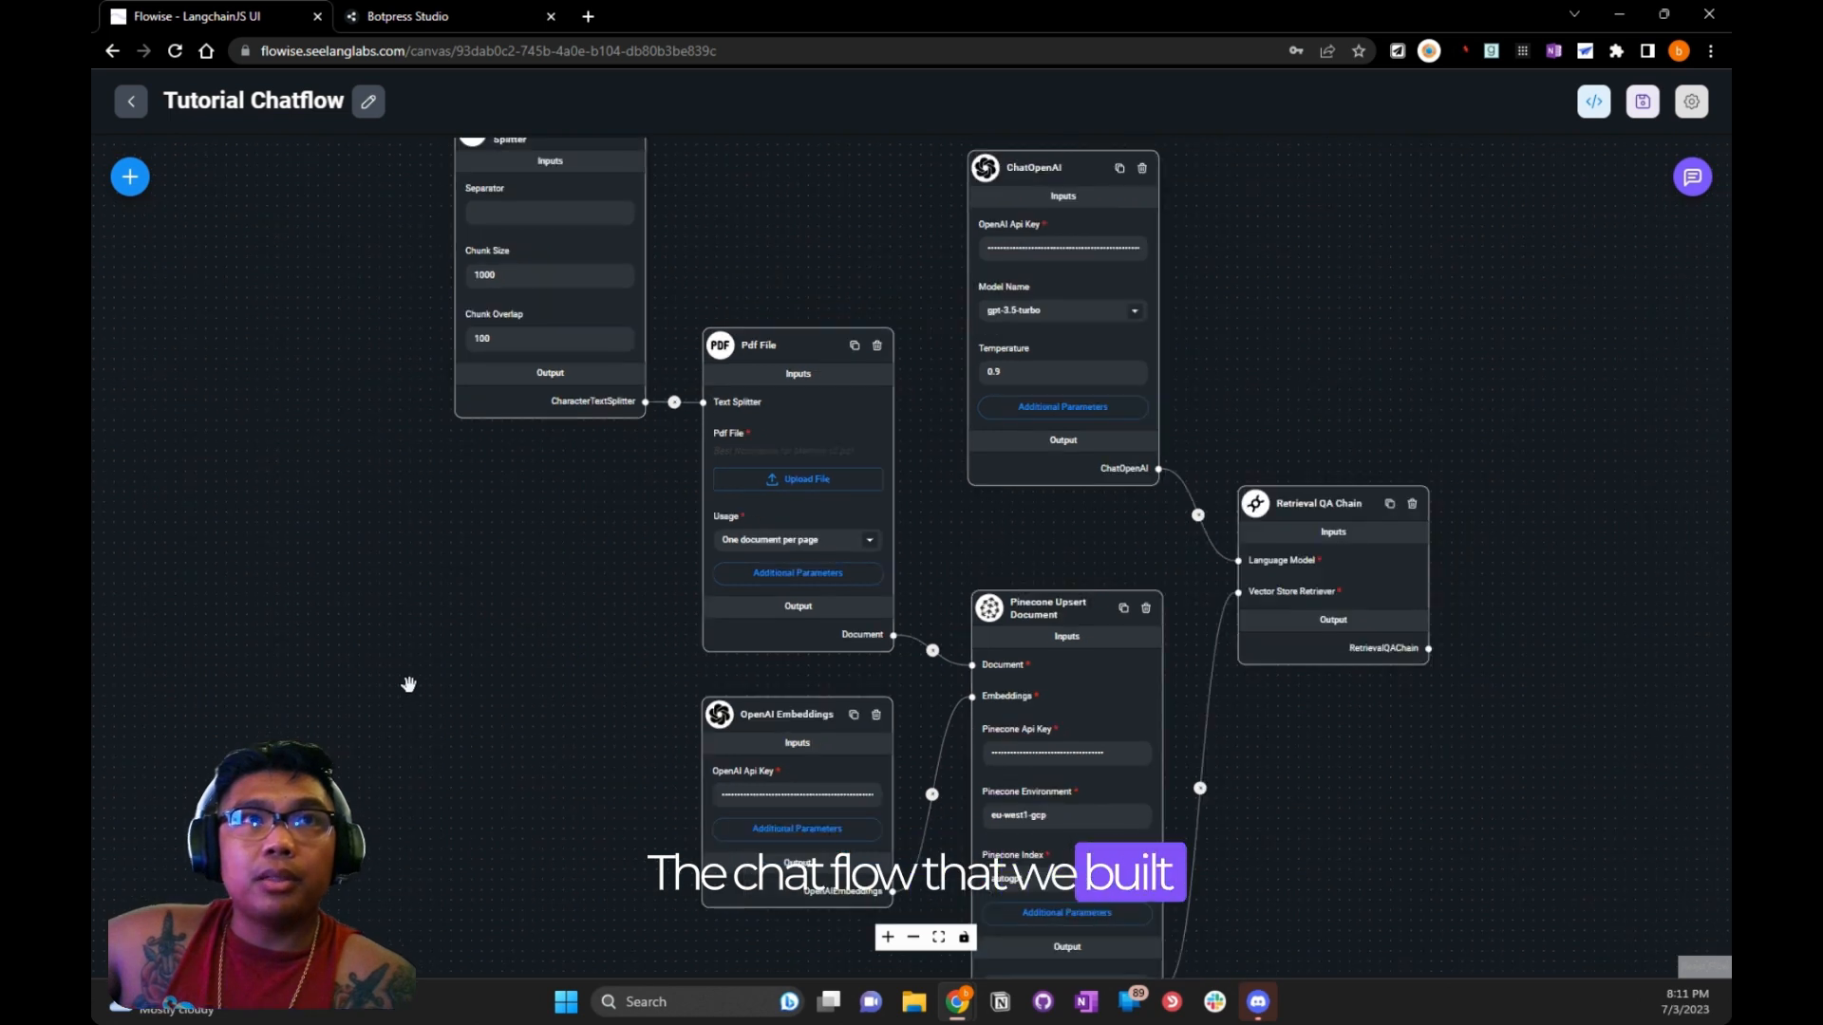
left_click_drag(460, 578, 391, 582)
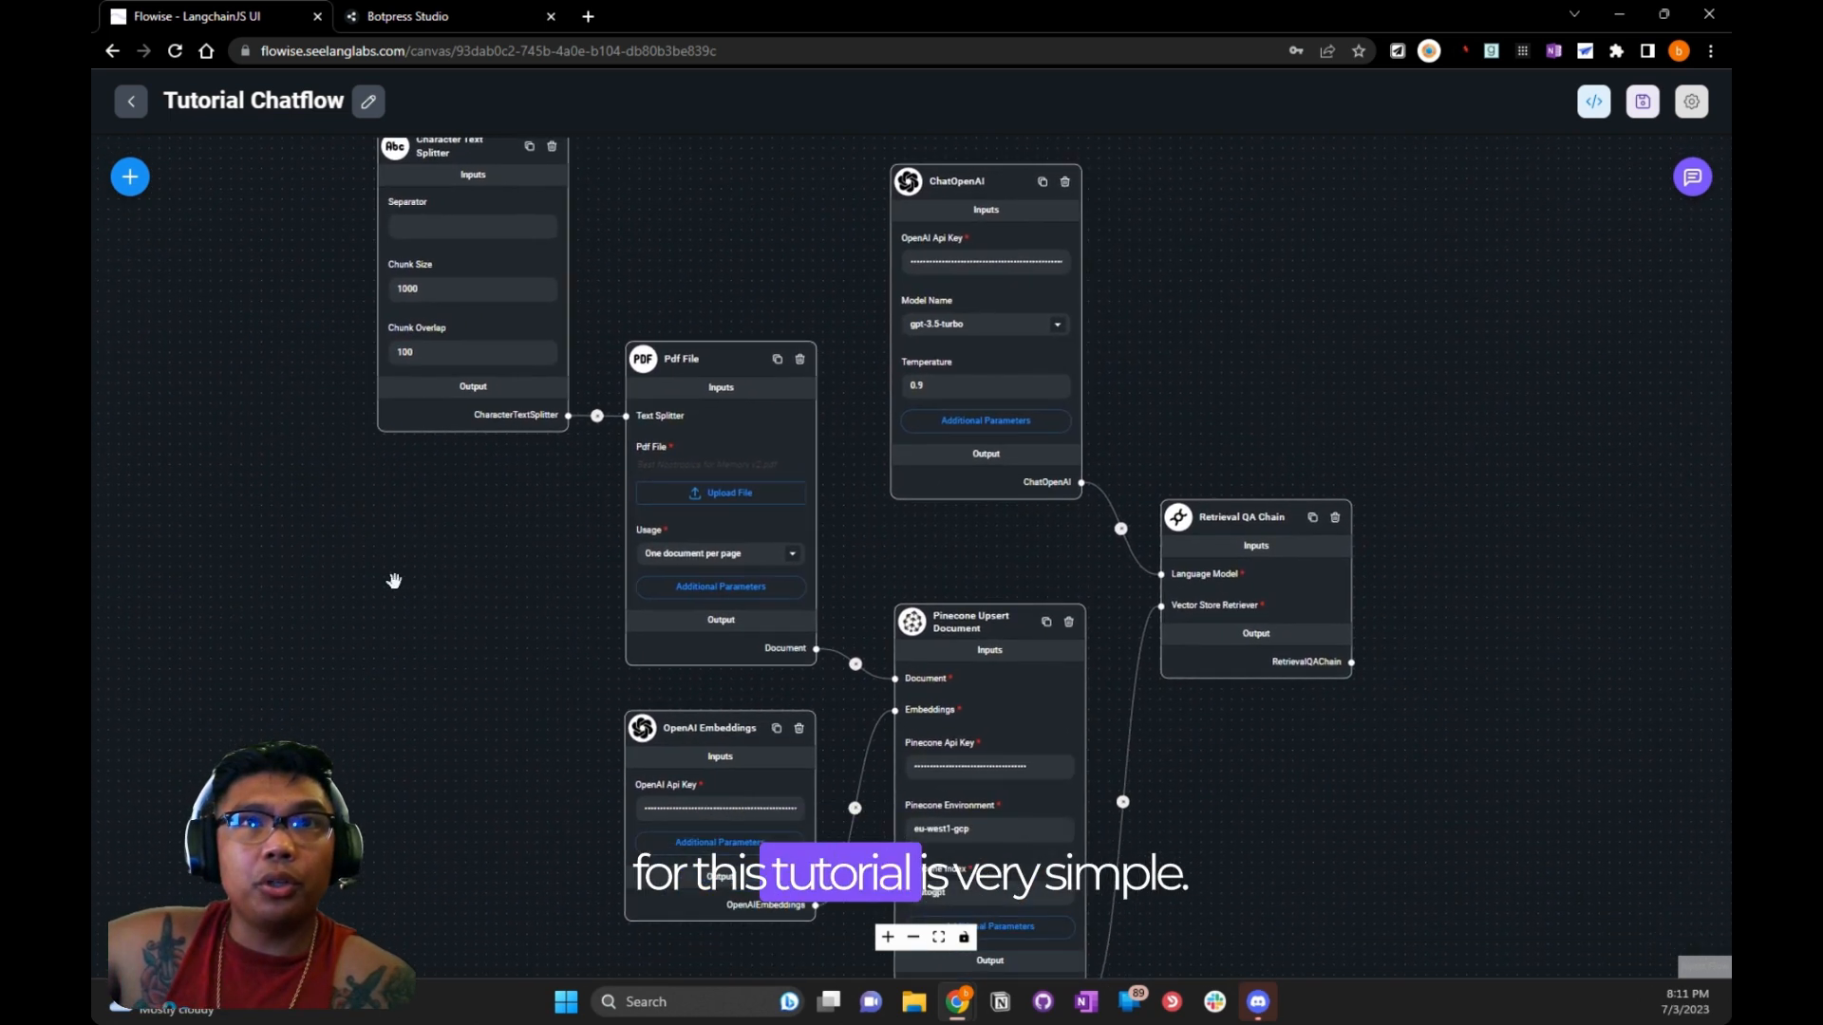
scroll(391, 580, "down", 1)
left_click_drag(382, 657, 411, 631)
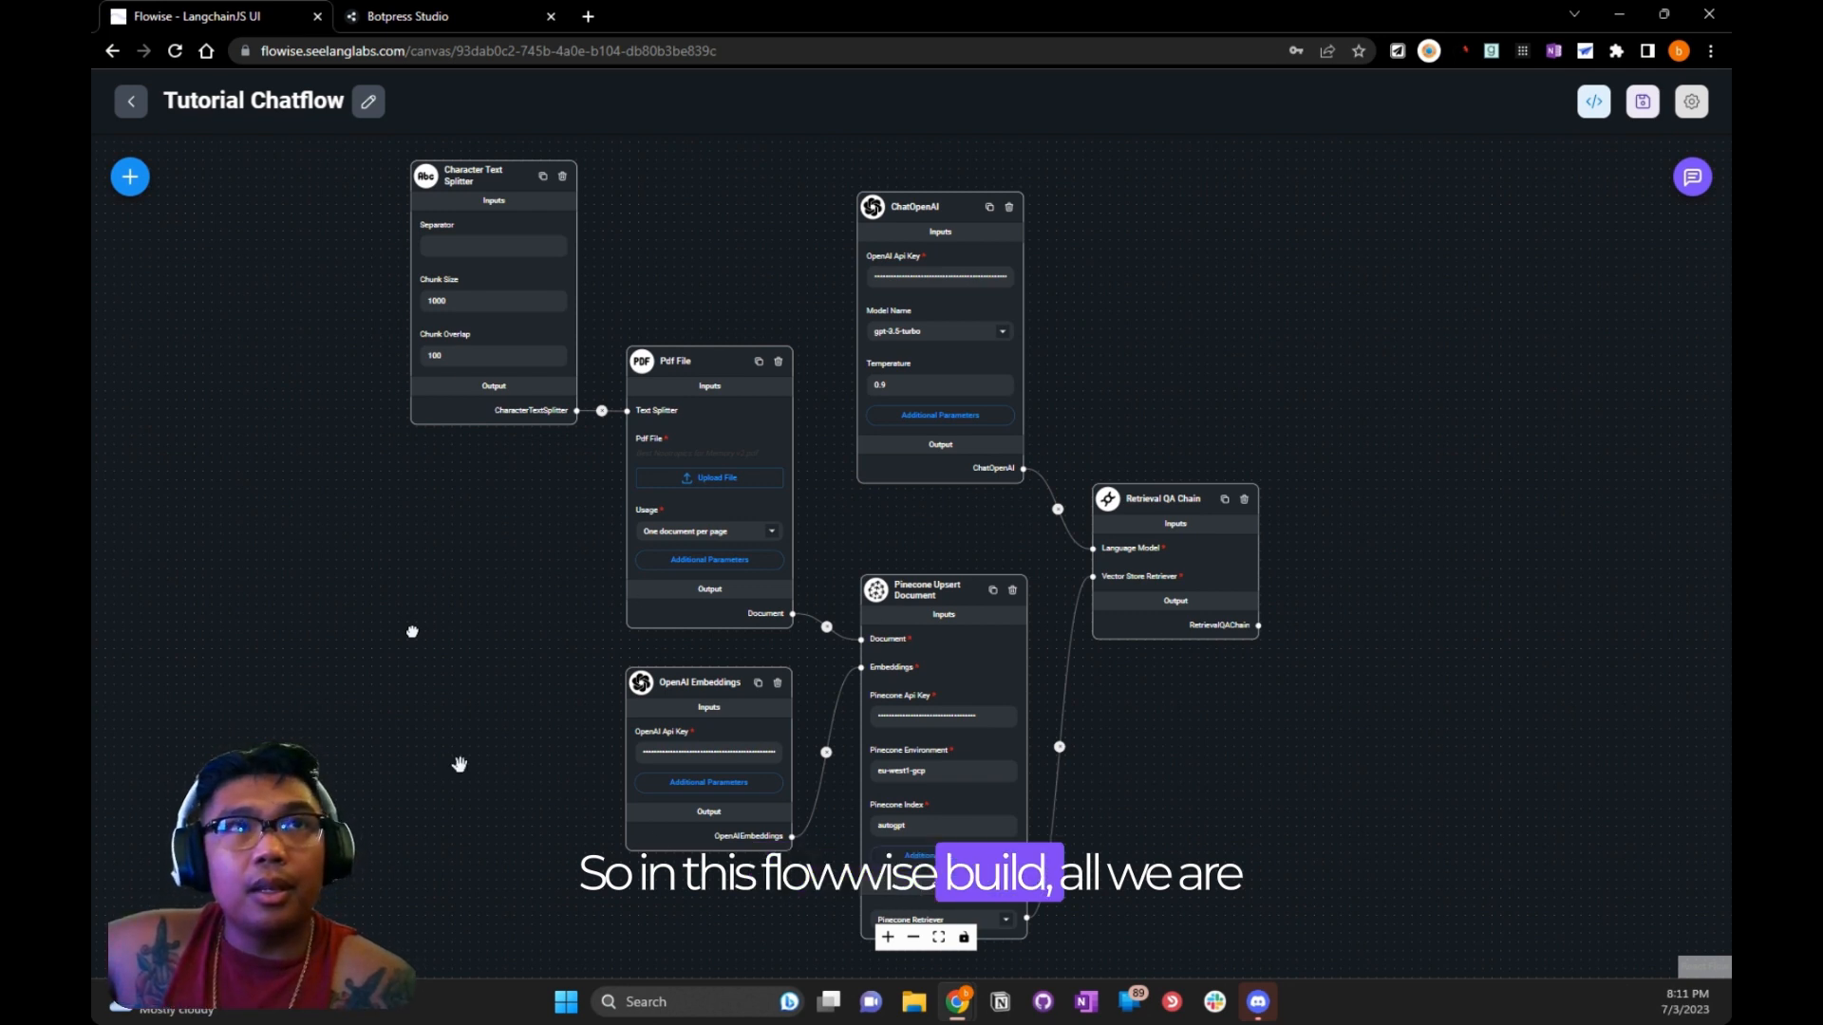
left_click_drag(459, 764, 529, 781)
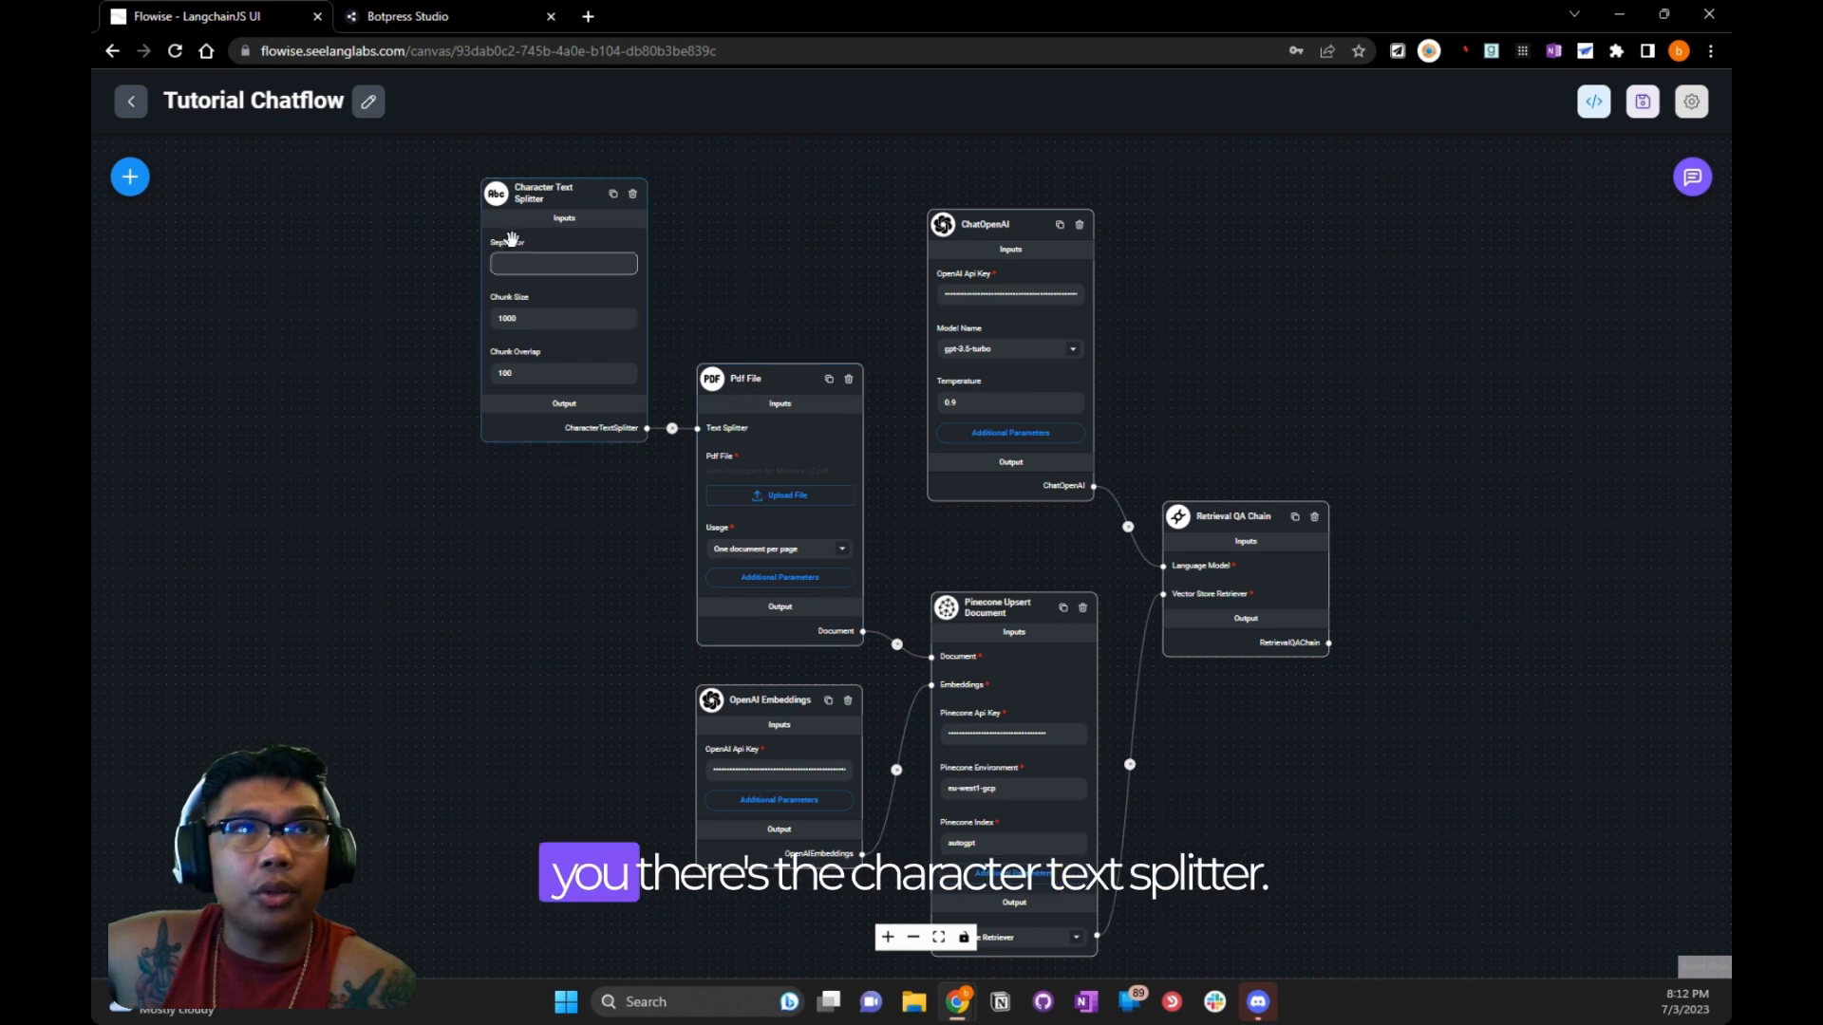
Inspect the Character Text Splitter node's chunk settings and its connection to the Pdf File node
left_click_drag(397, 352, 449, 447)
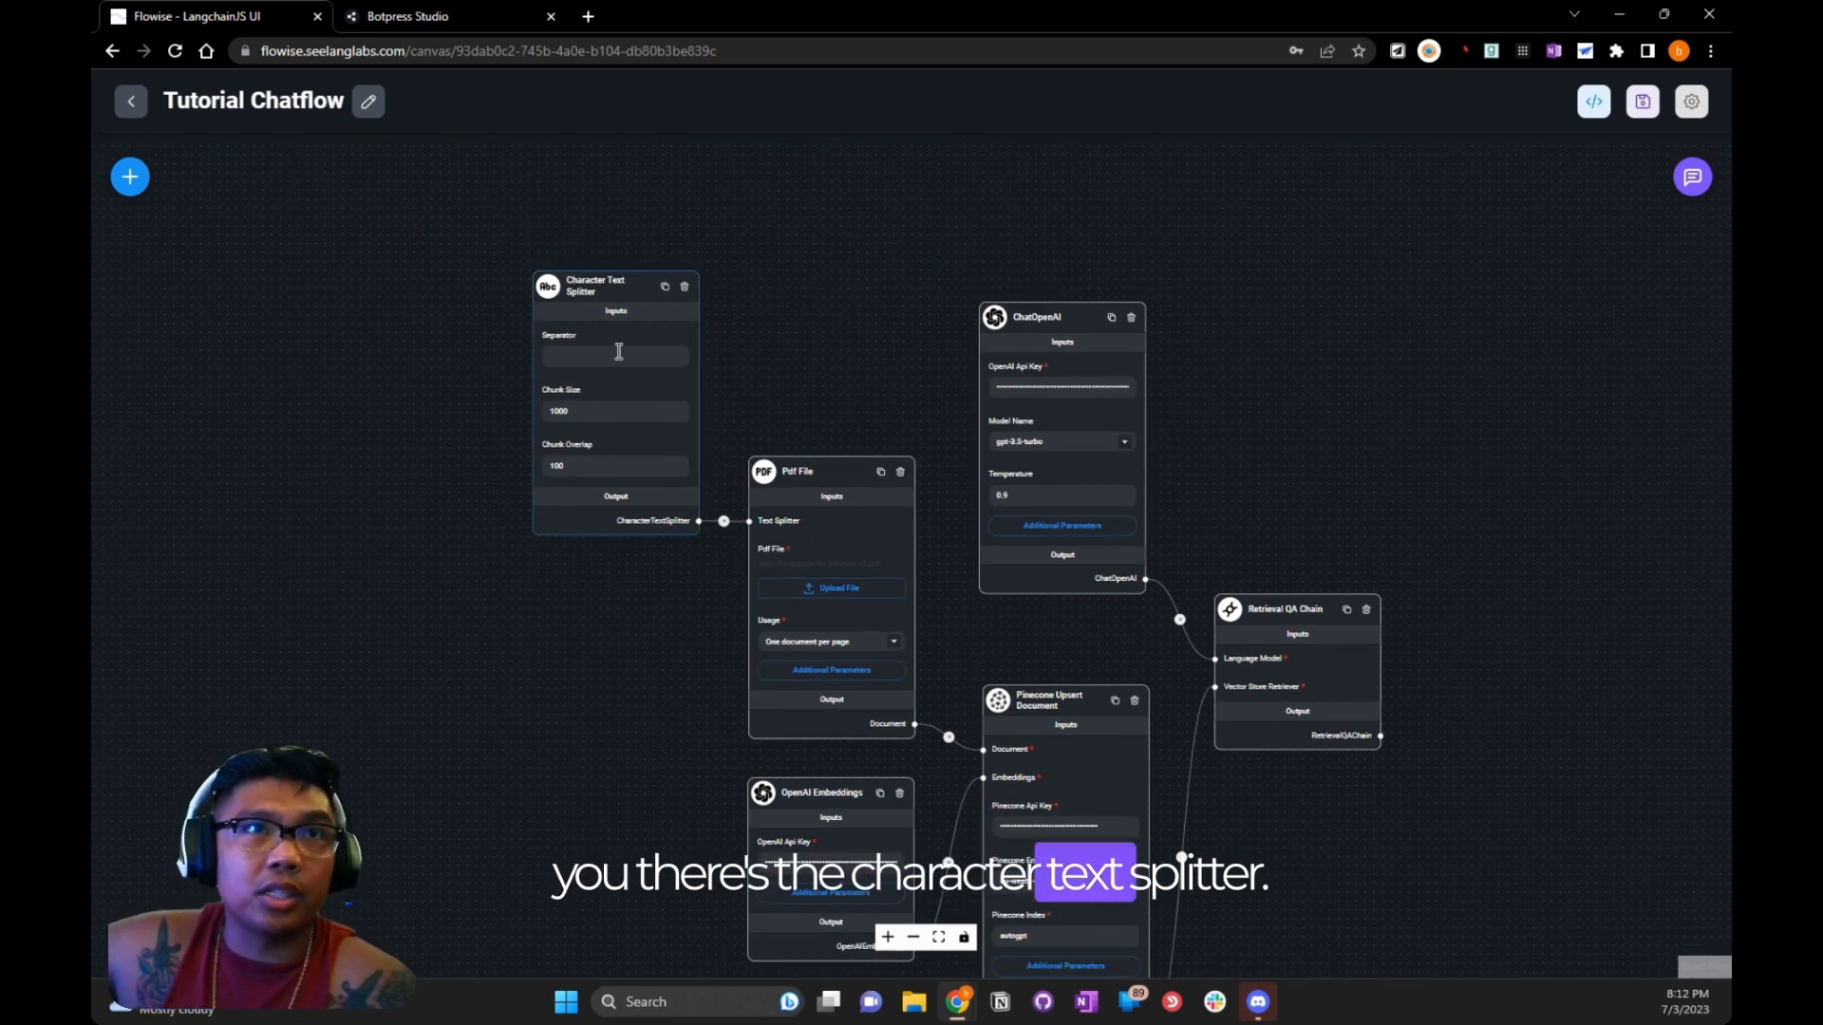
scroll(581, 528, "up", 3)
left_click_drag(955, 295, 945, 330)
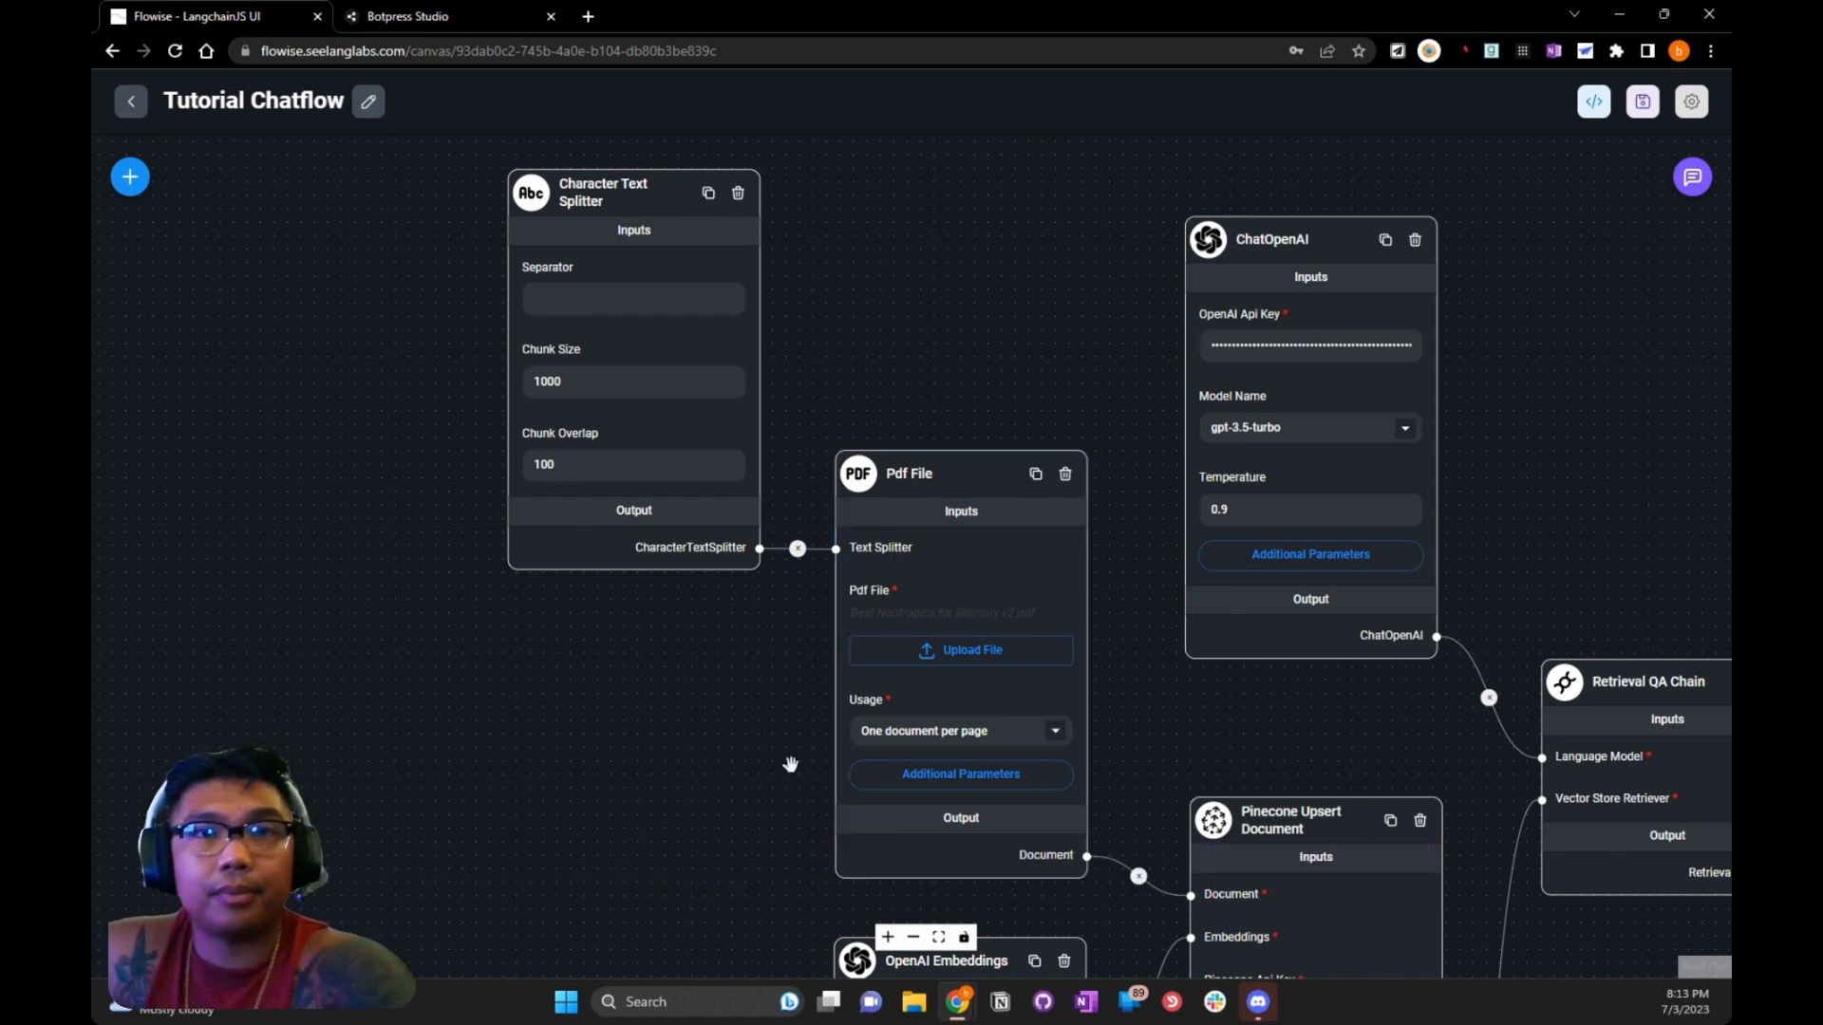
Inspect the OpenAI Embeddings and Pinecone Upsert Document nodes and the connections between them
left_click_drag(679, 874, 615, 621)
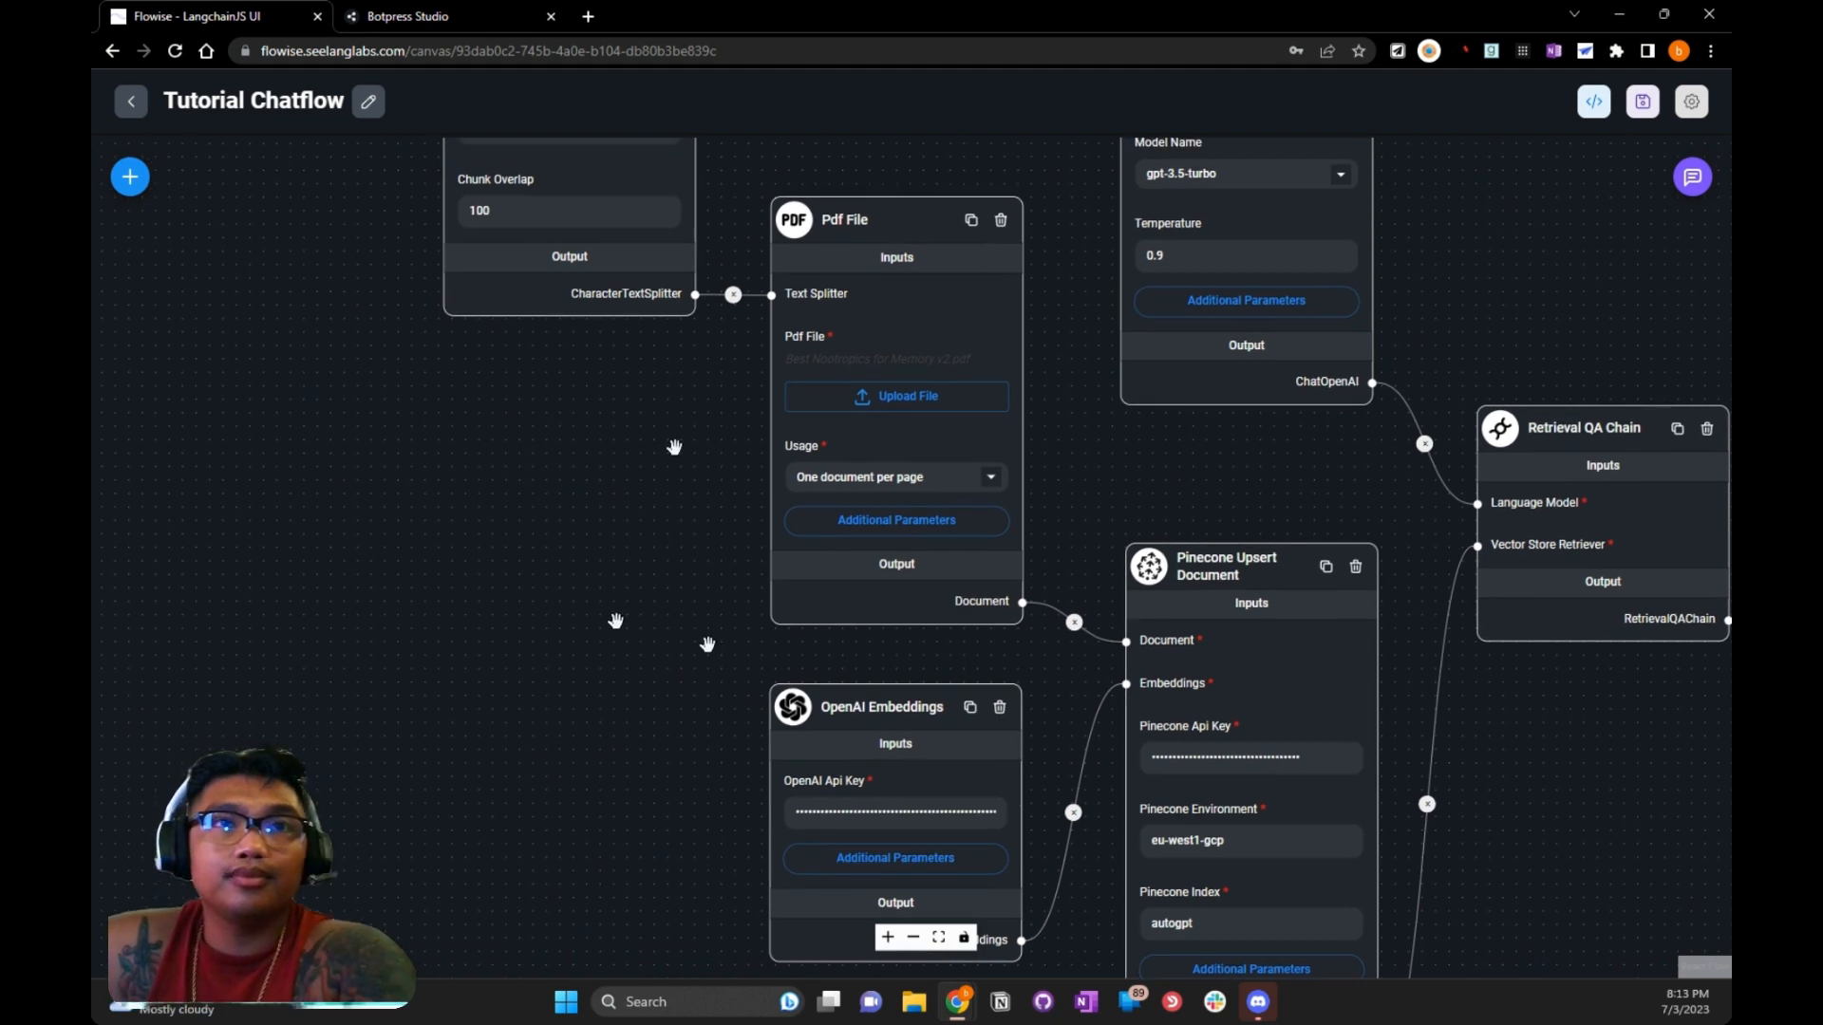
left_click_drag(565, 639, 492, 548)
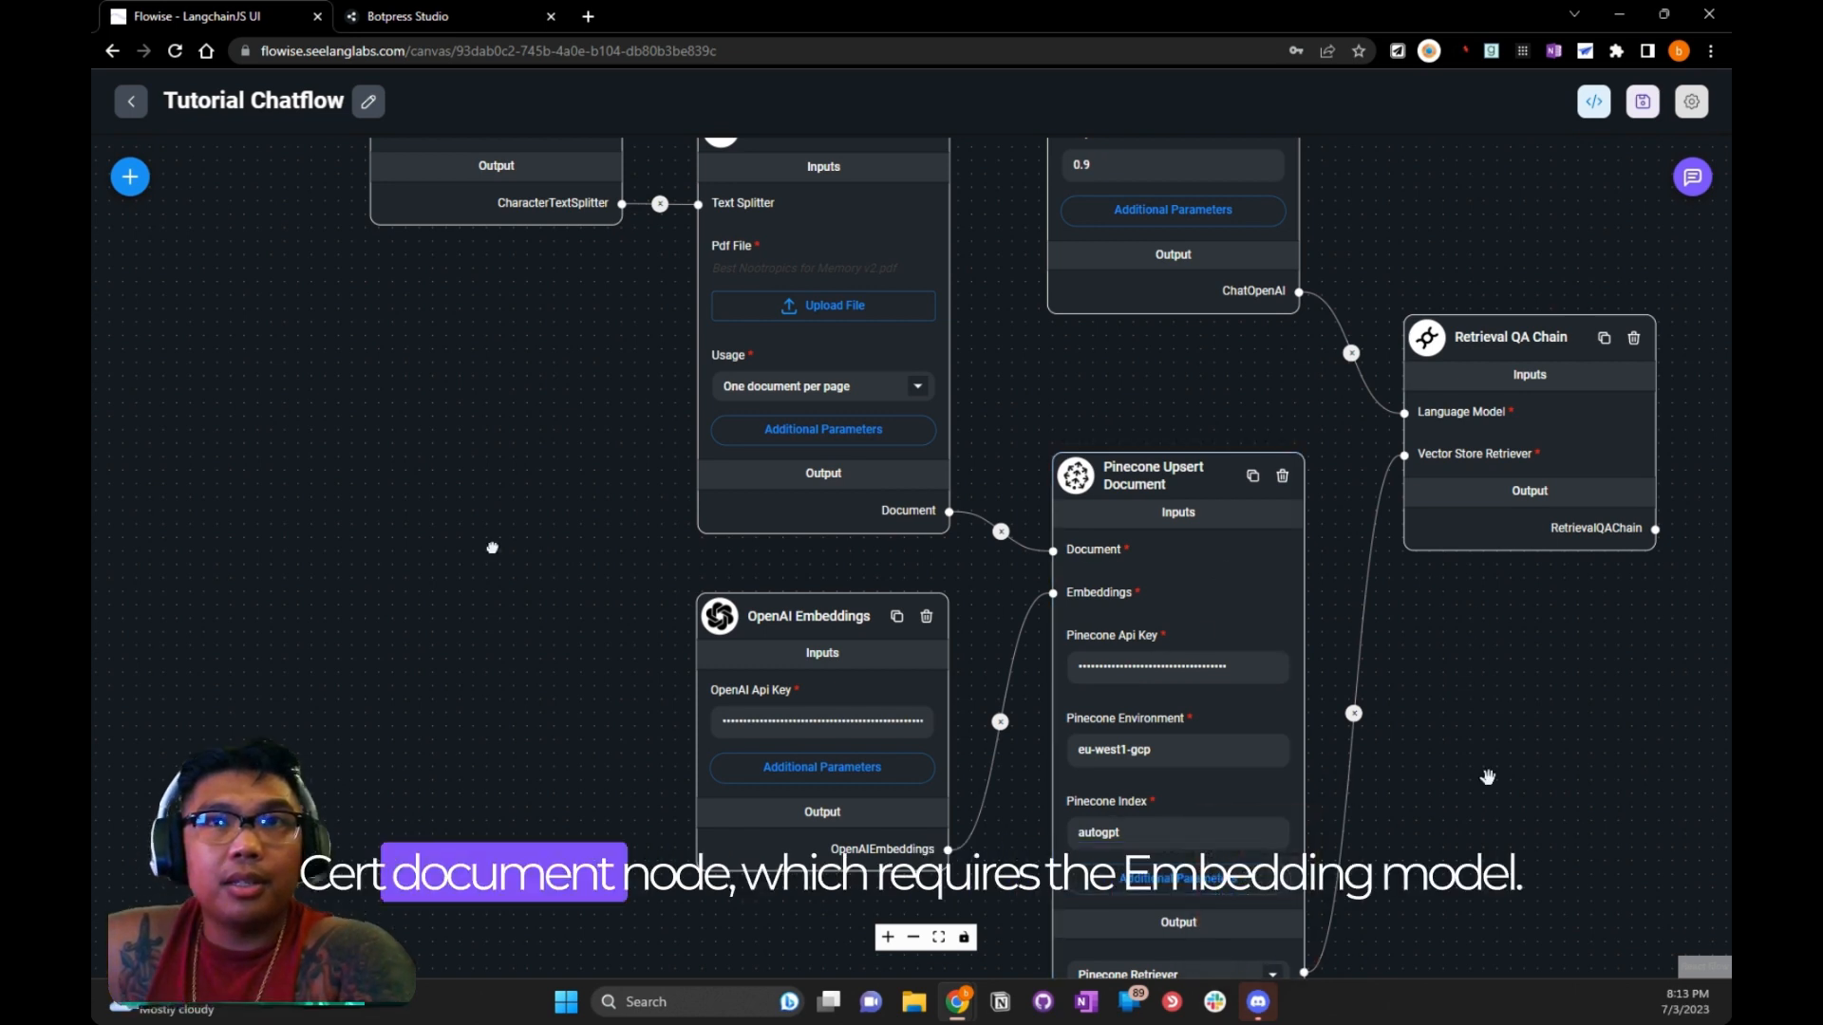
left_click_drag(1503, 832, 1391, 676)
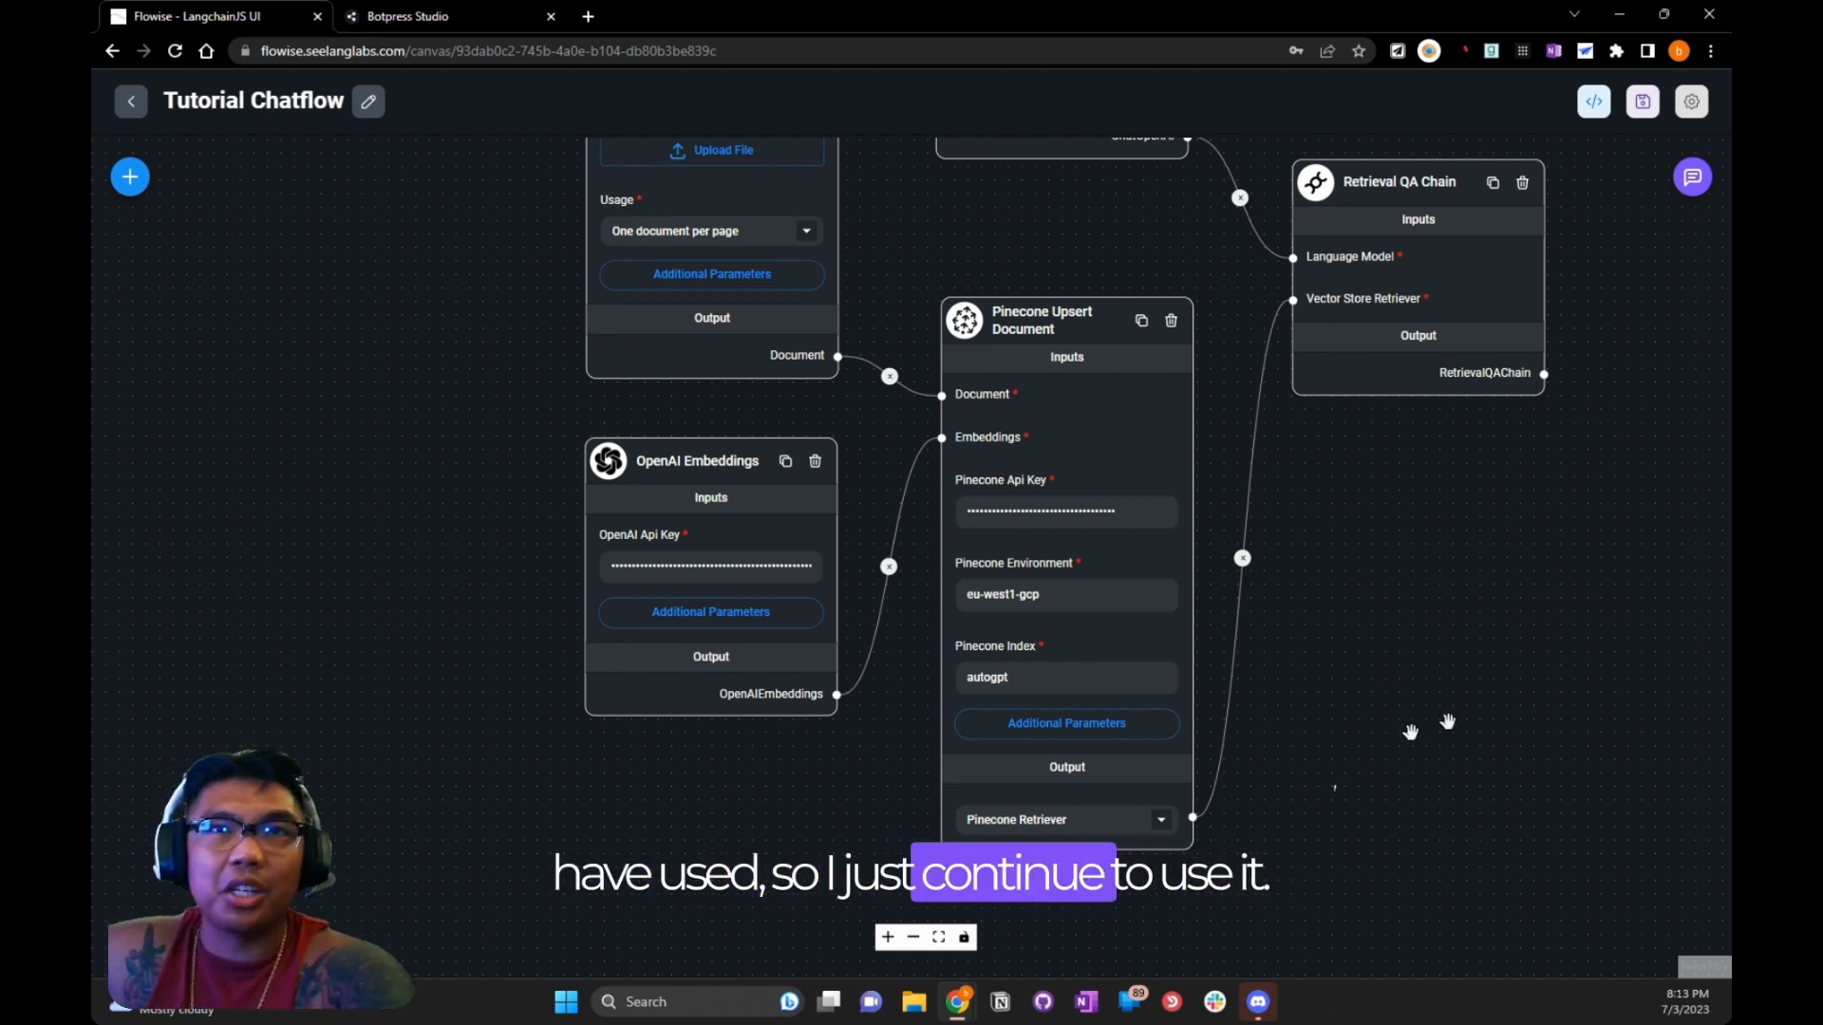
left_click_drag(1083, 280, 1099, 399)
Browse the Vector Stores category of available nodes, from Chroma and Faiss through Pinecone, Supabase and Weaviate, and close the node list
left_click(130, 176)
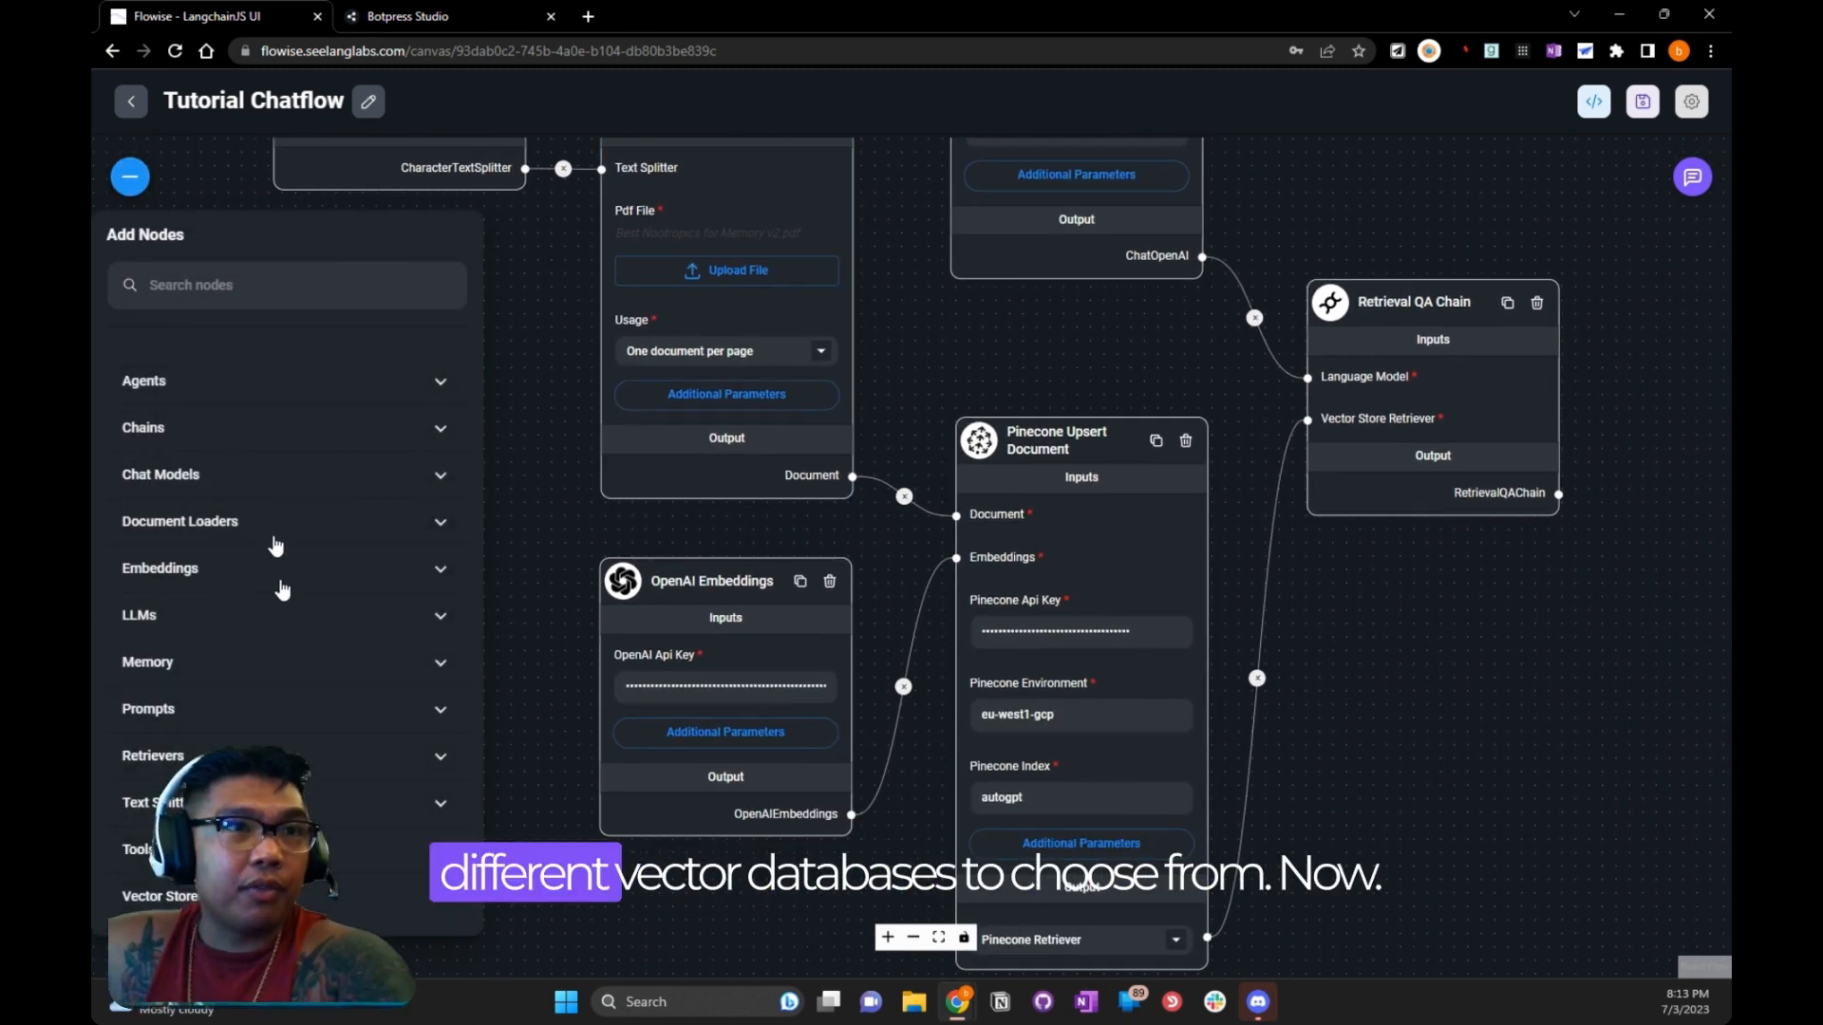
scroll(195, 604, "down", 5)
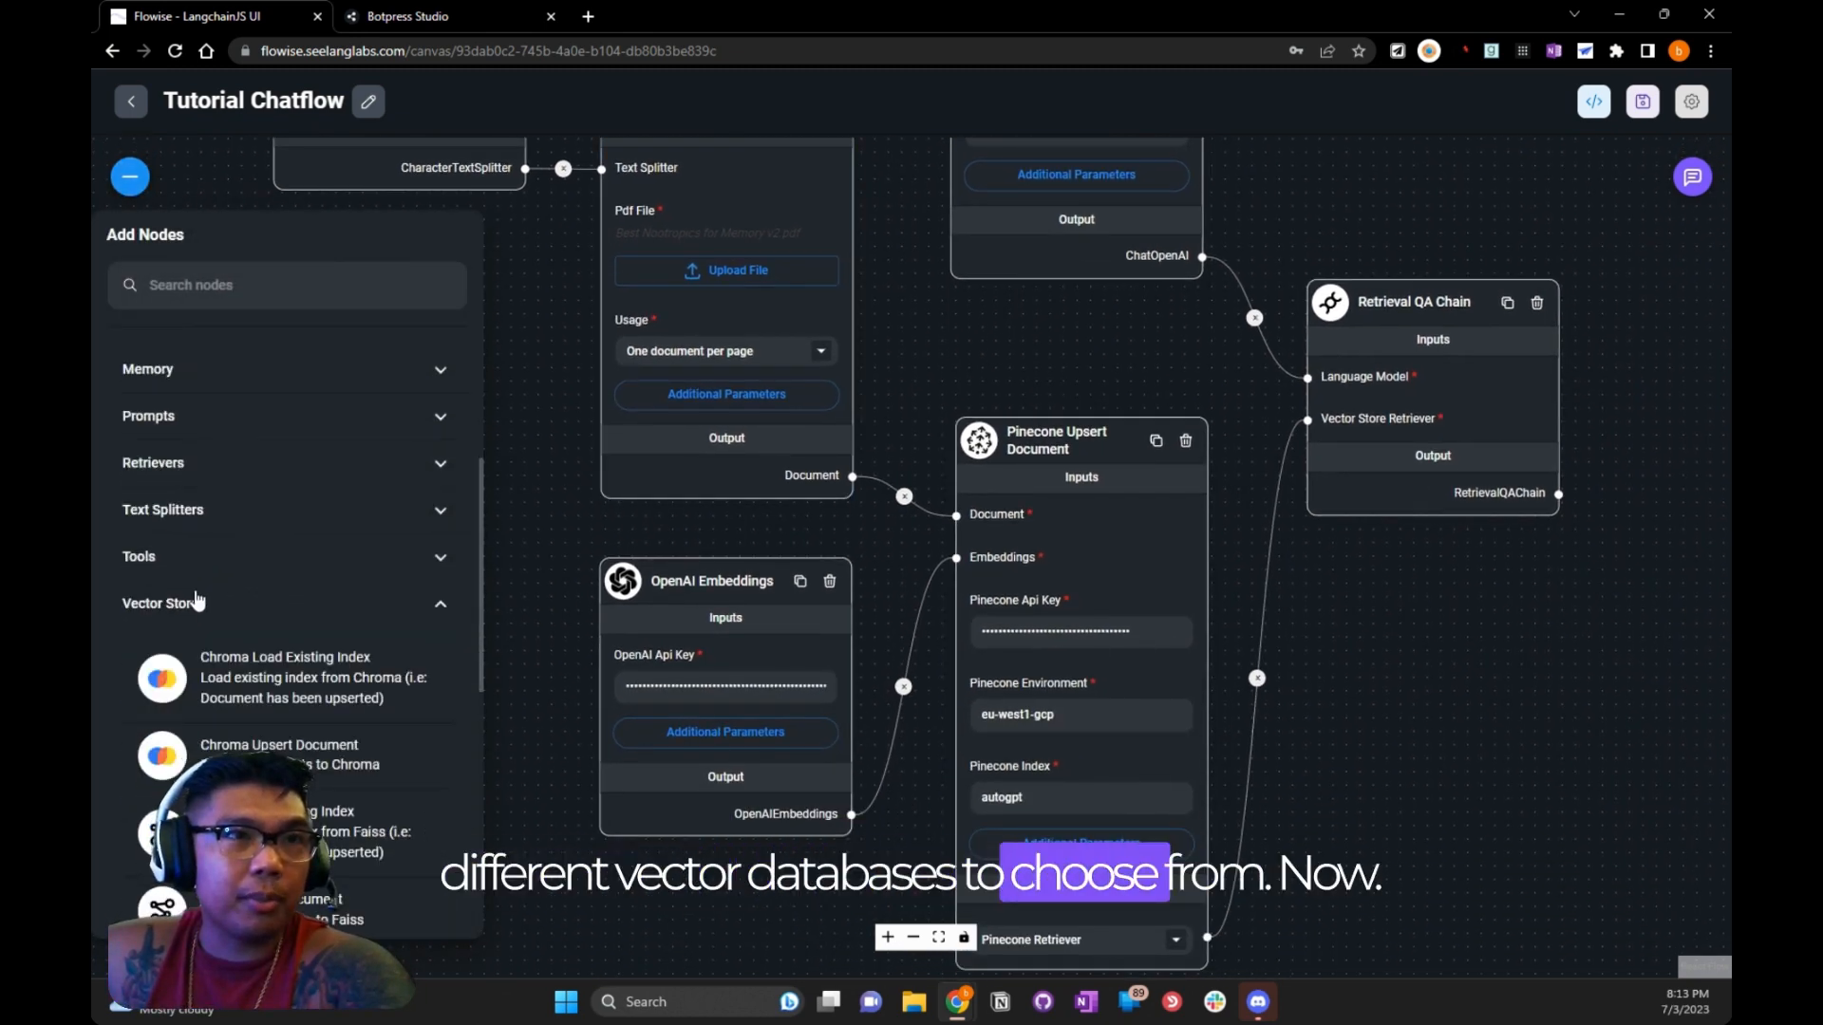
scroll(192, 525, "down", 2)
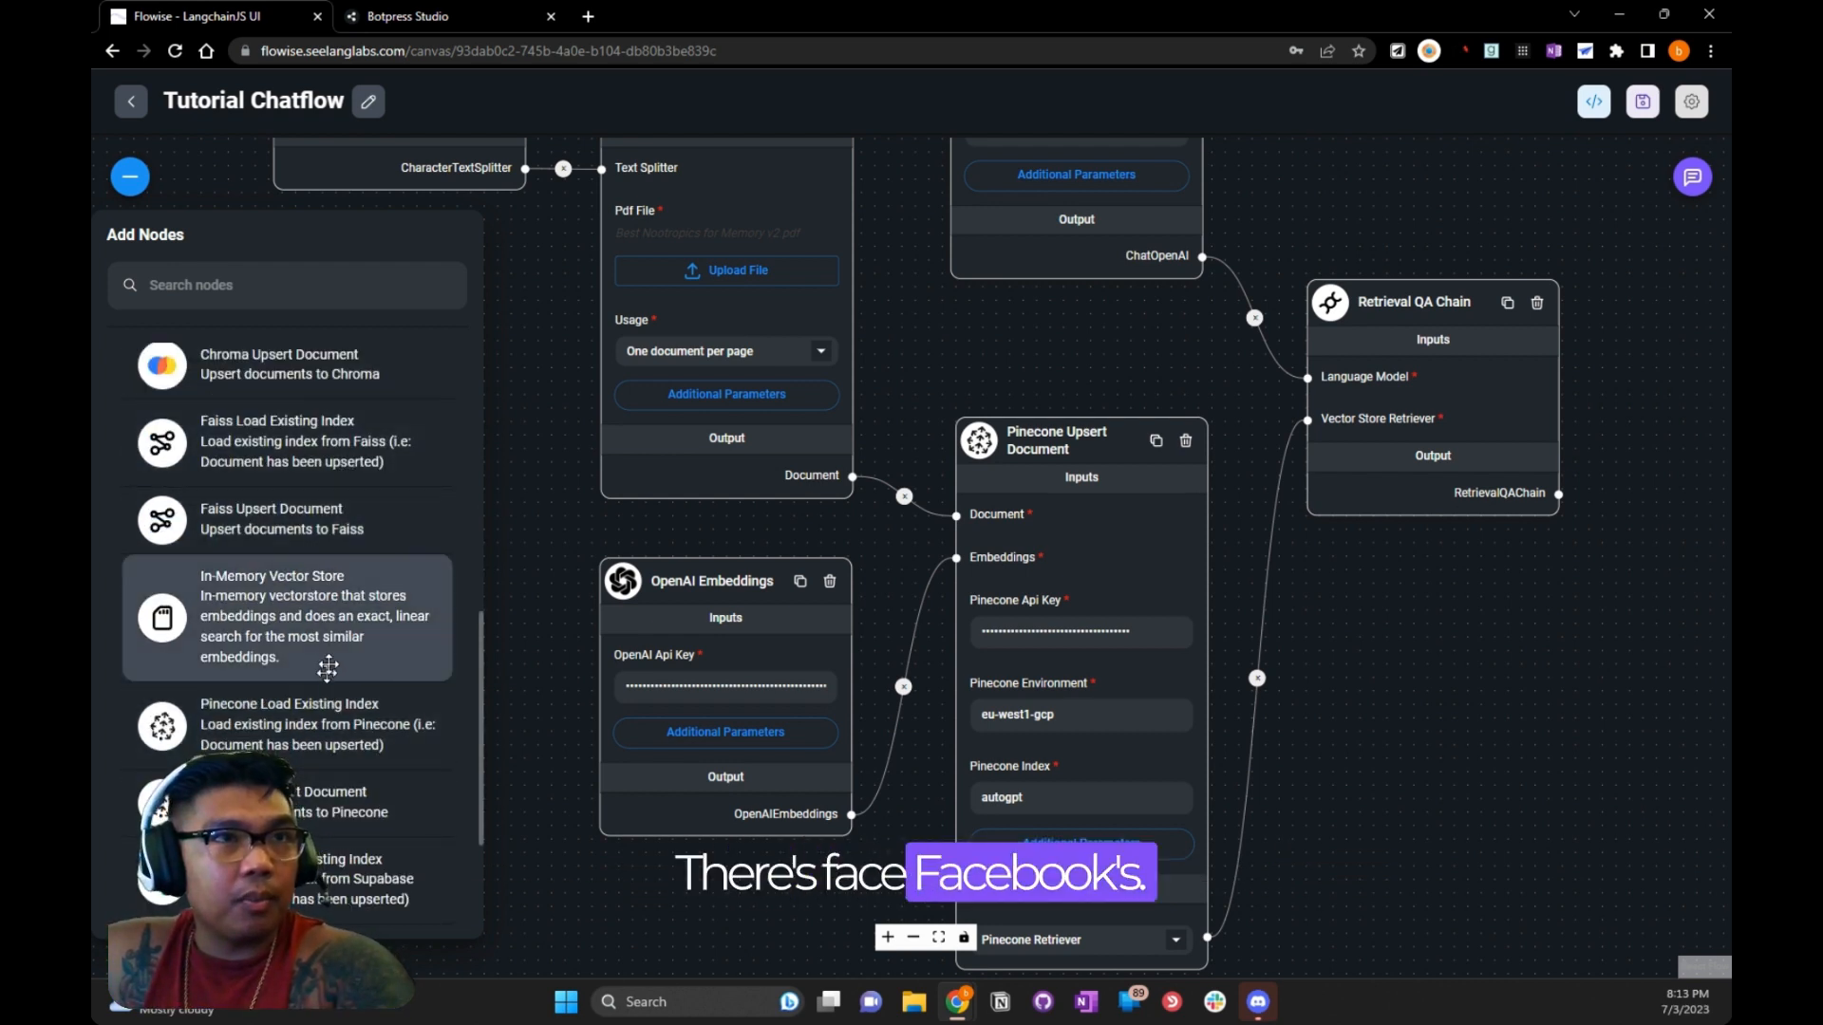
scroll(332, 676, "down", 1)
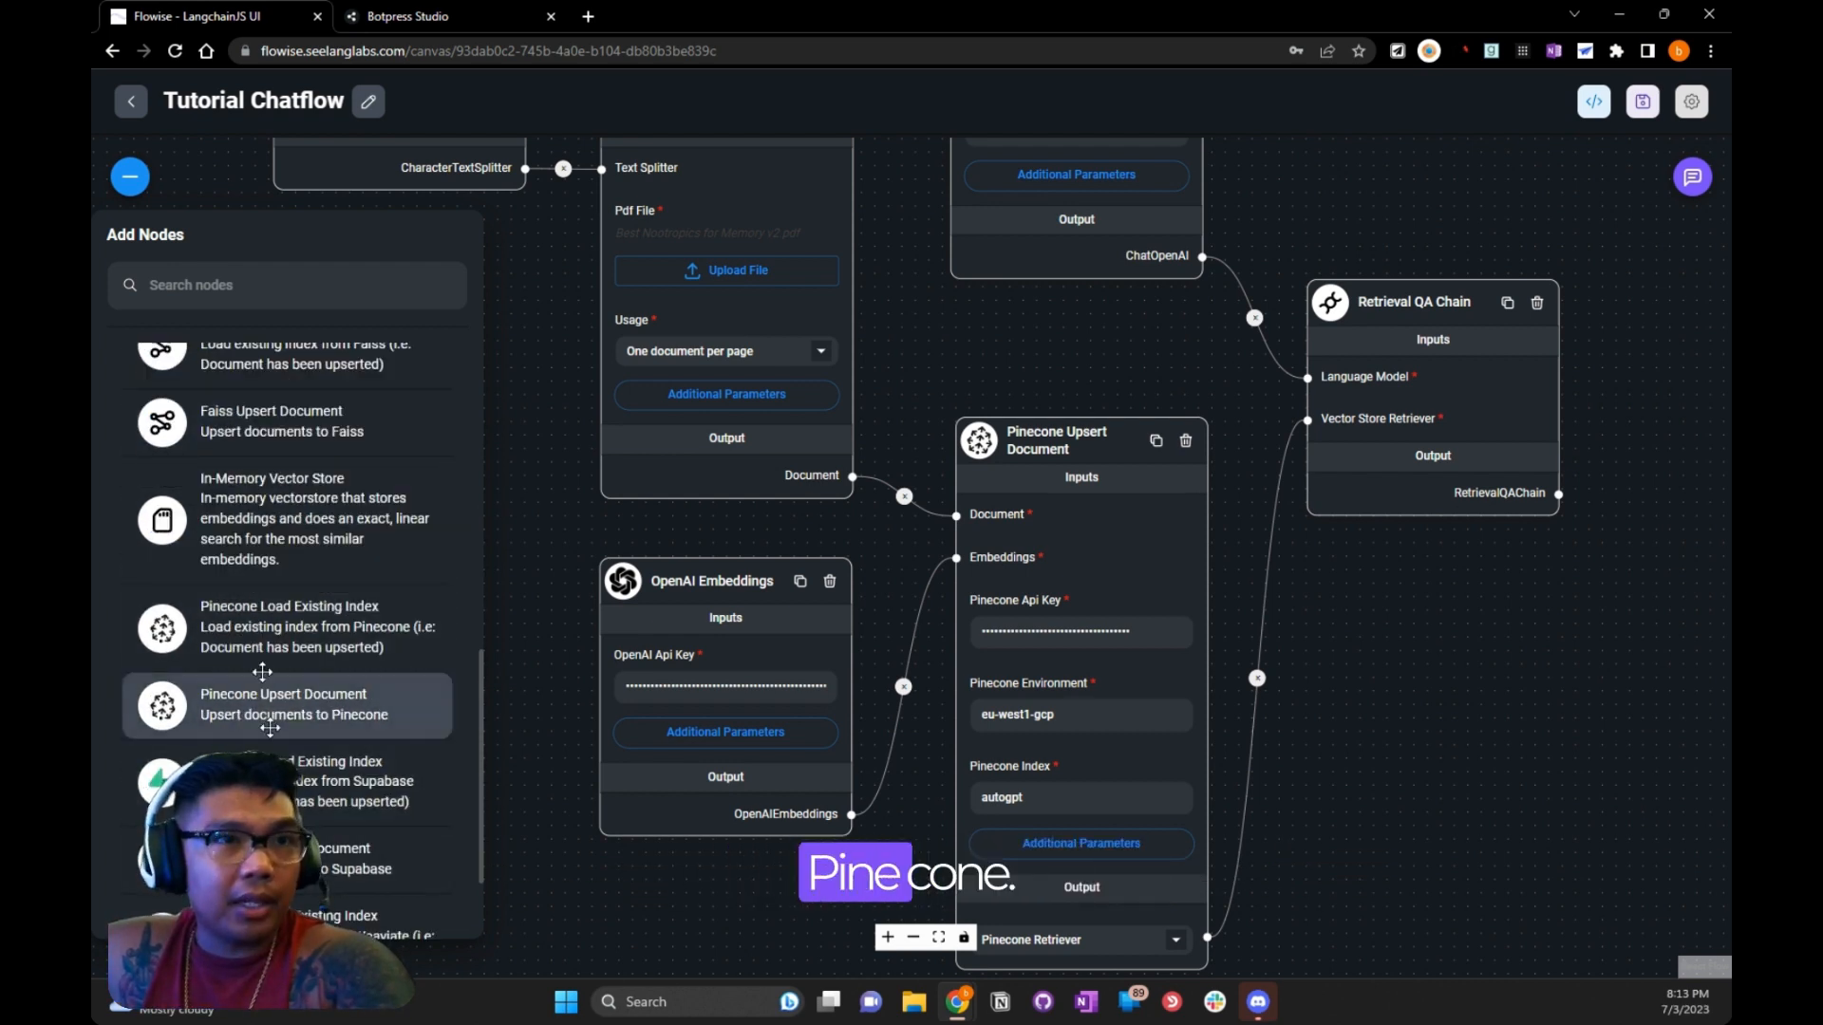
scroll(392, 697, "down", 1)
scroll(393, 698, "down", 1)
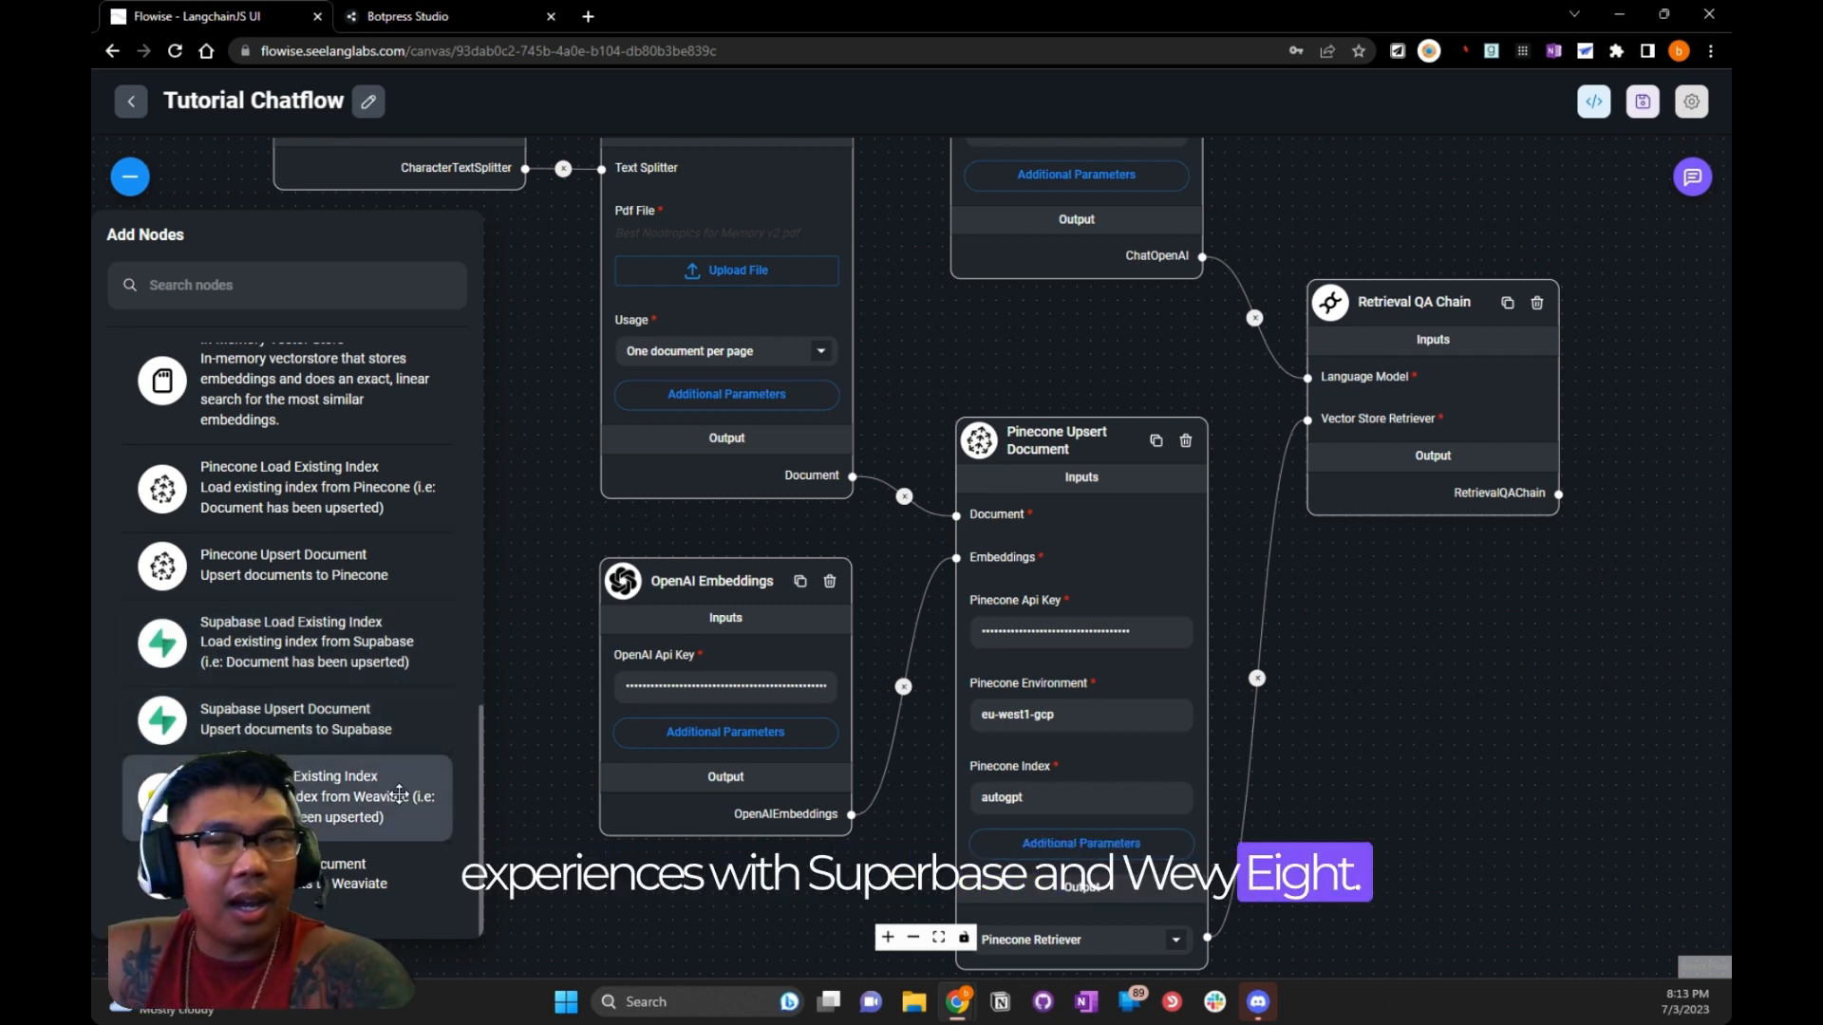
scroll(333, 724, "up", 1)
scroll(332, 724, "down", 1)
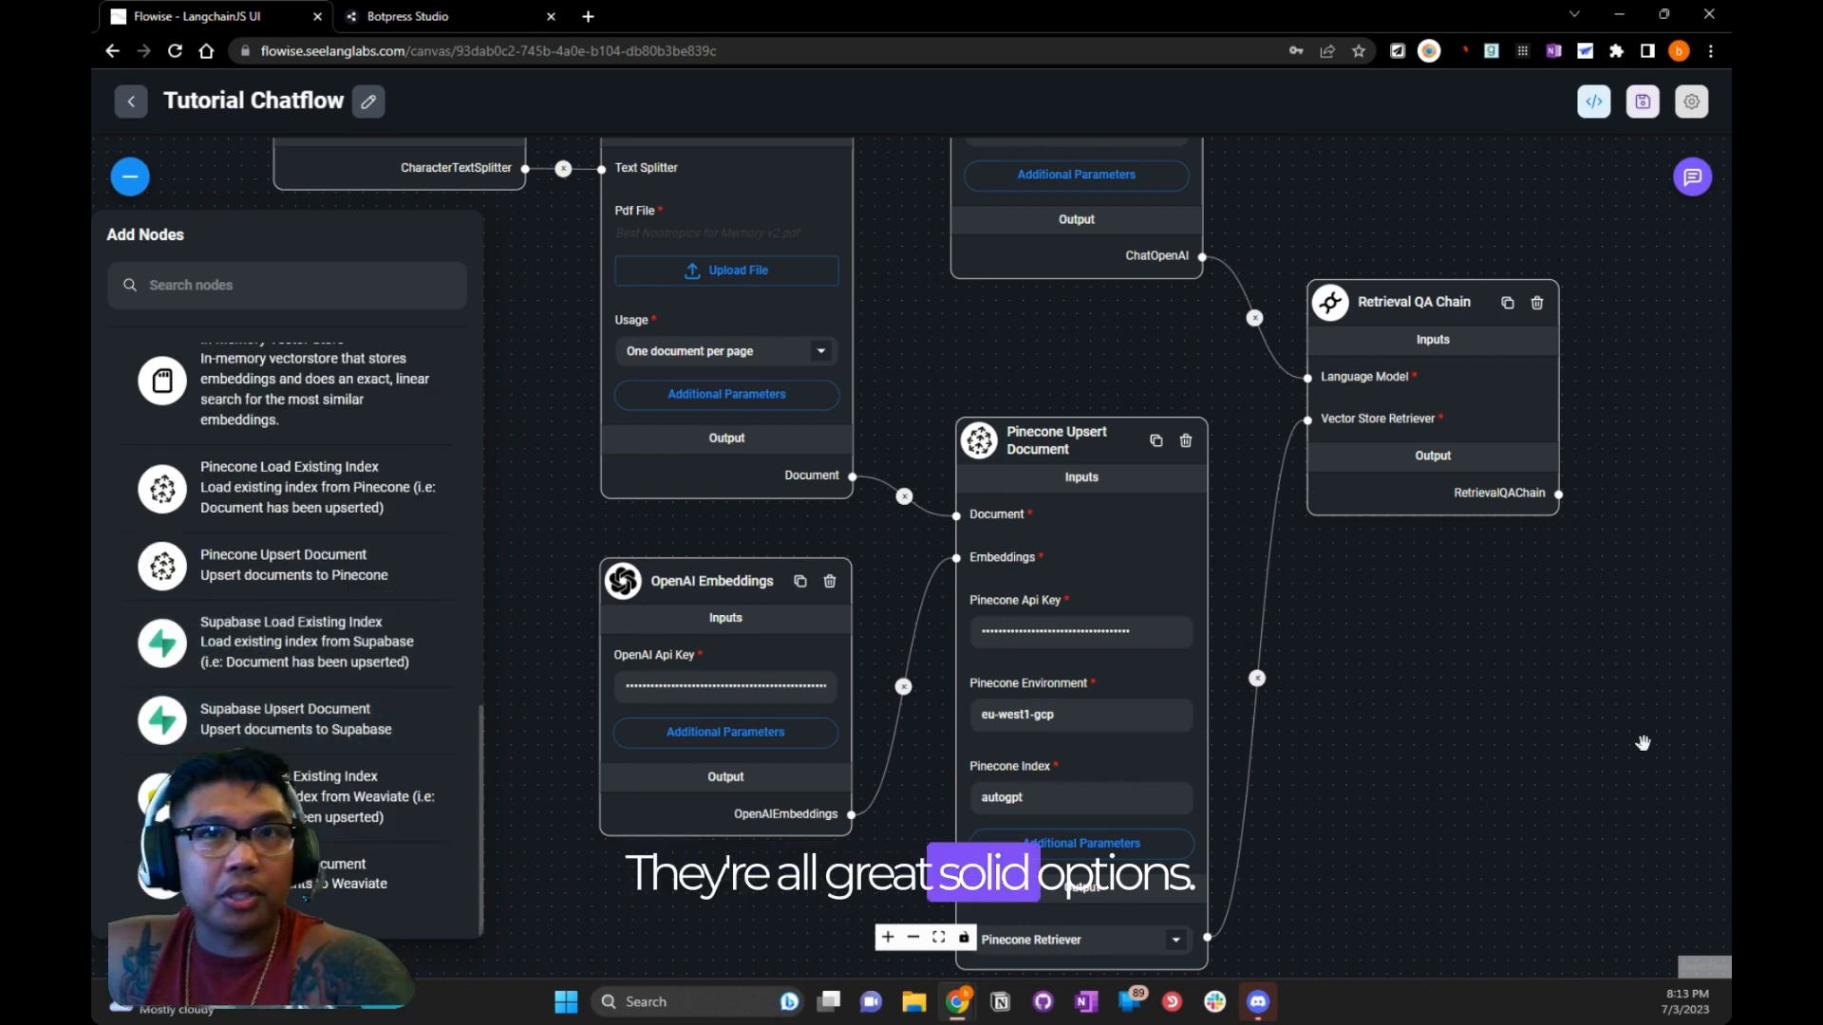
left_click(1452, 755)
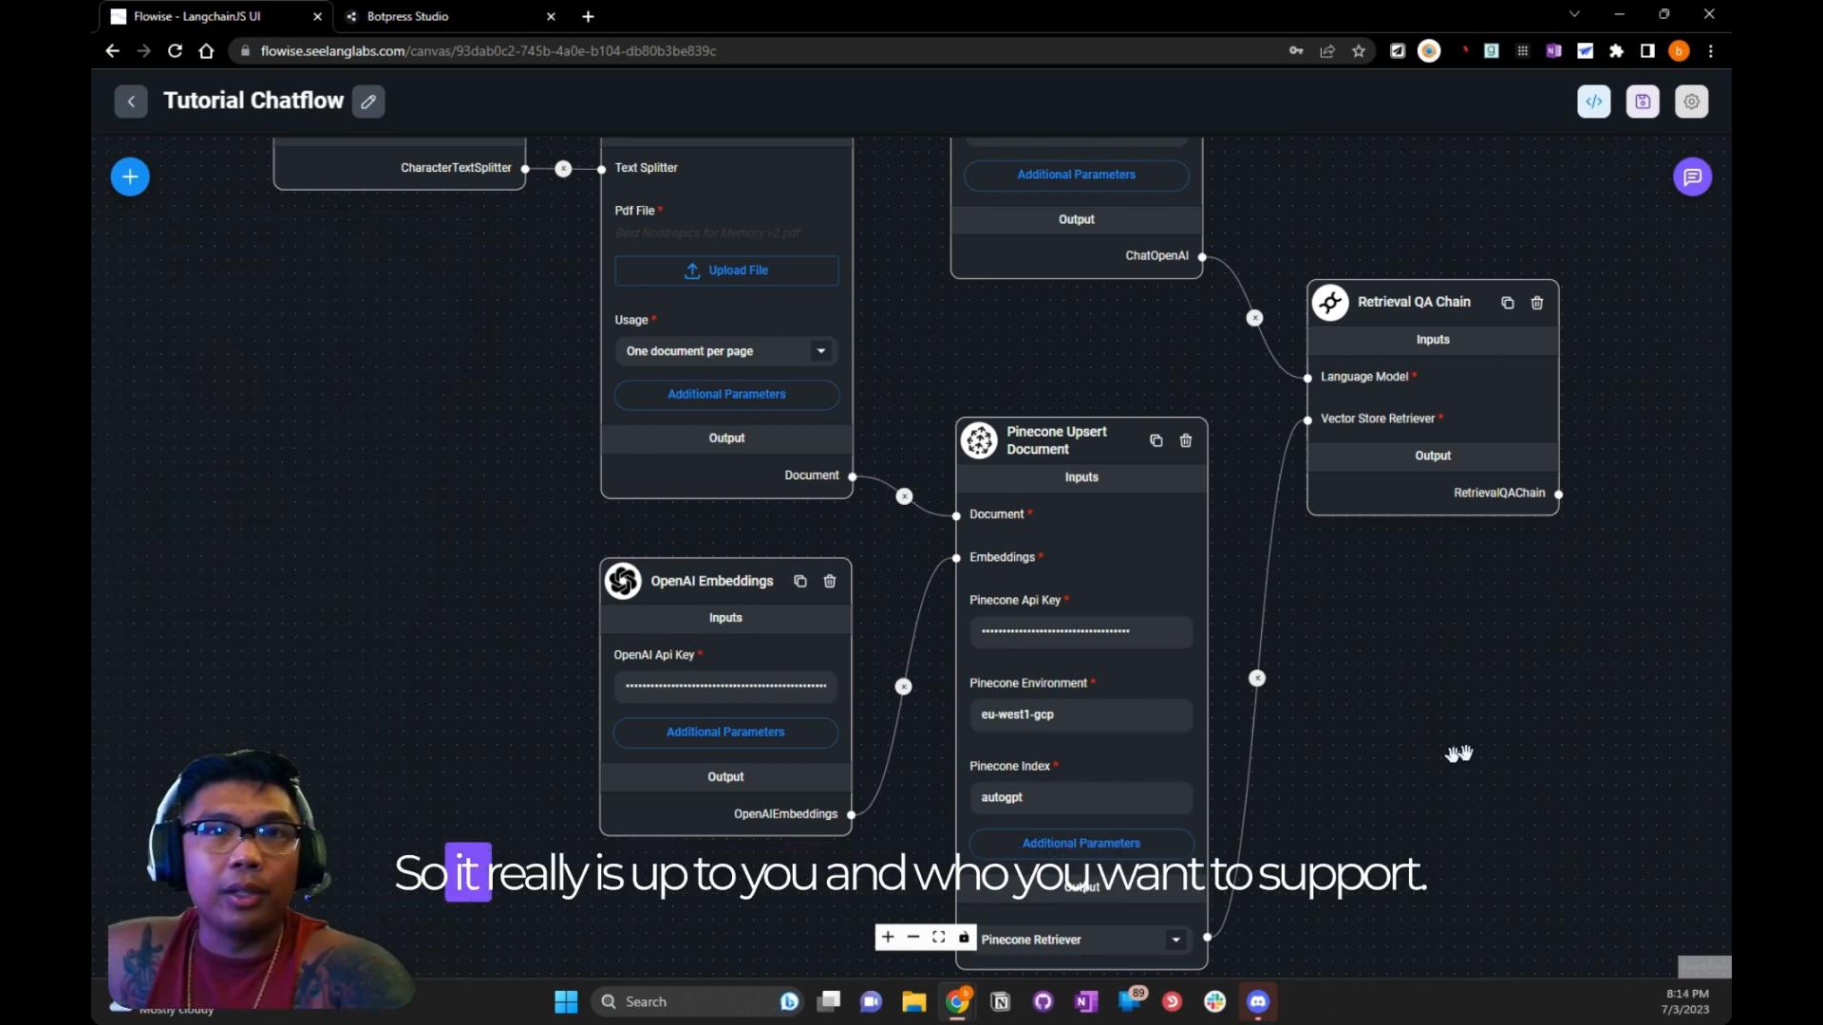
Inspect the Retrieval QA Chain node's inputs and the ChatOpenAI node's model settings
scroll(1459, 754, "down", 5)
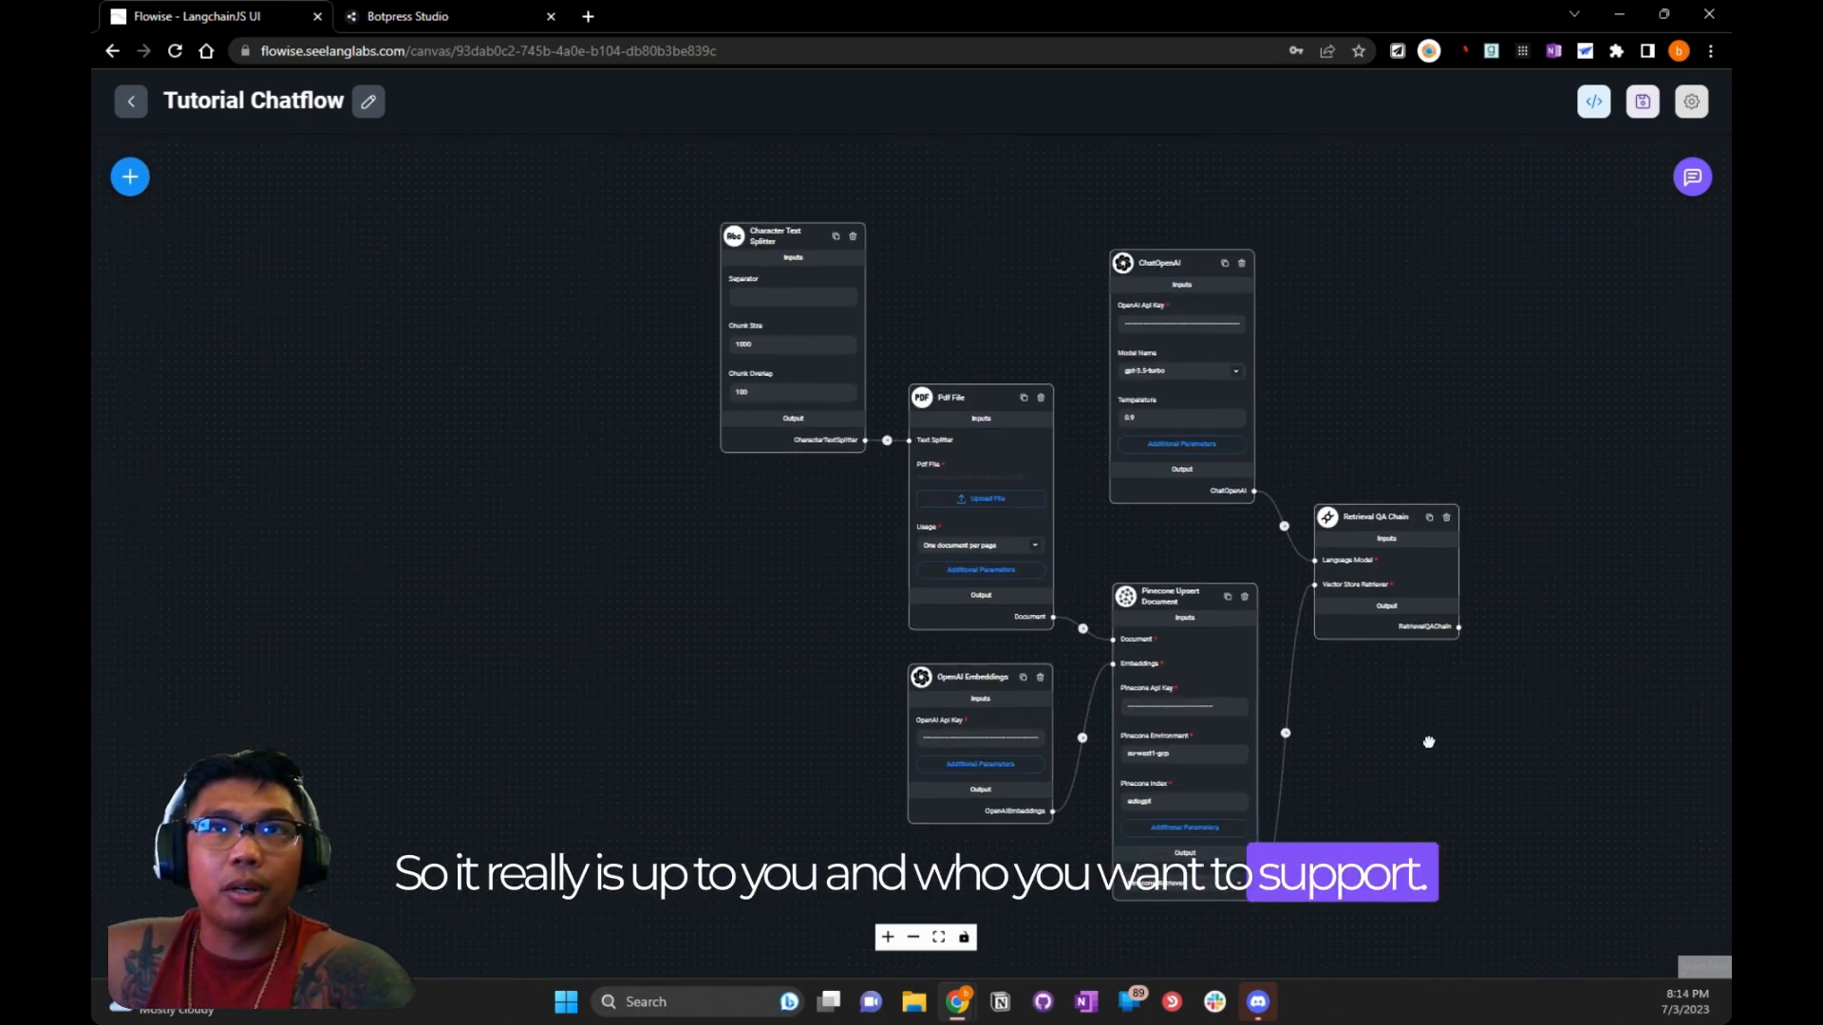
left_click_drag(1429, 742, 1326, 700)
scroll(1285, 710, "up", 3)
left_click_drag(1378, 633, 1325, 769)
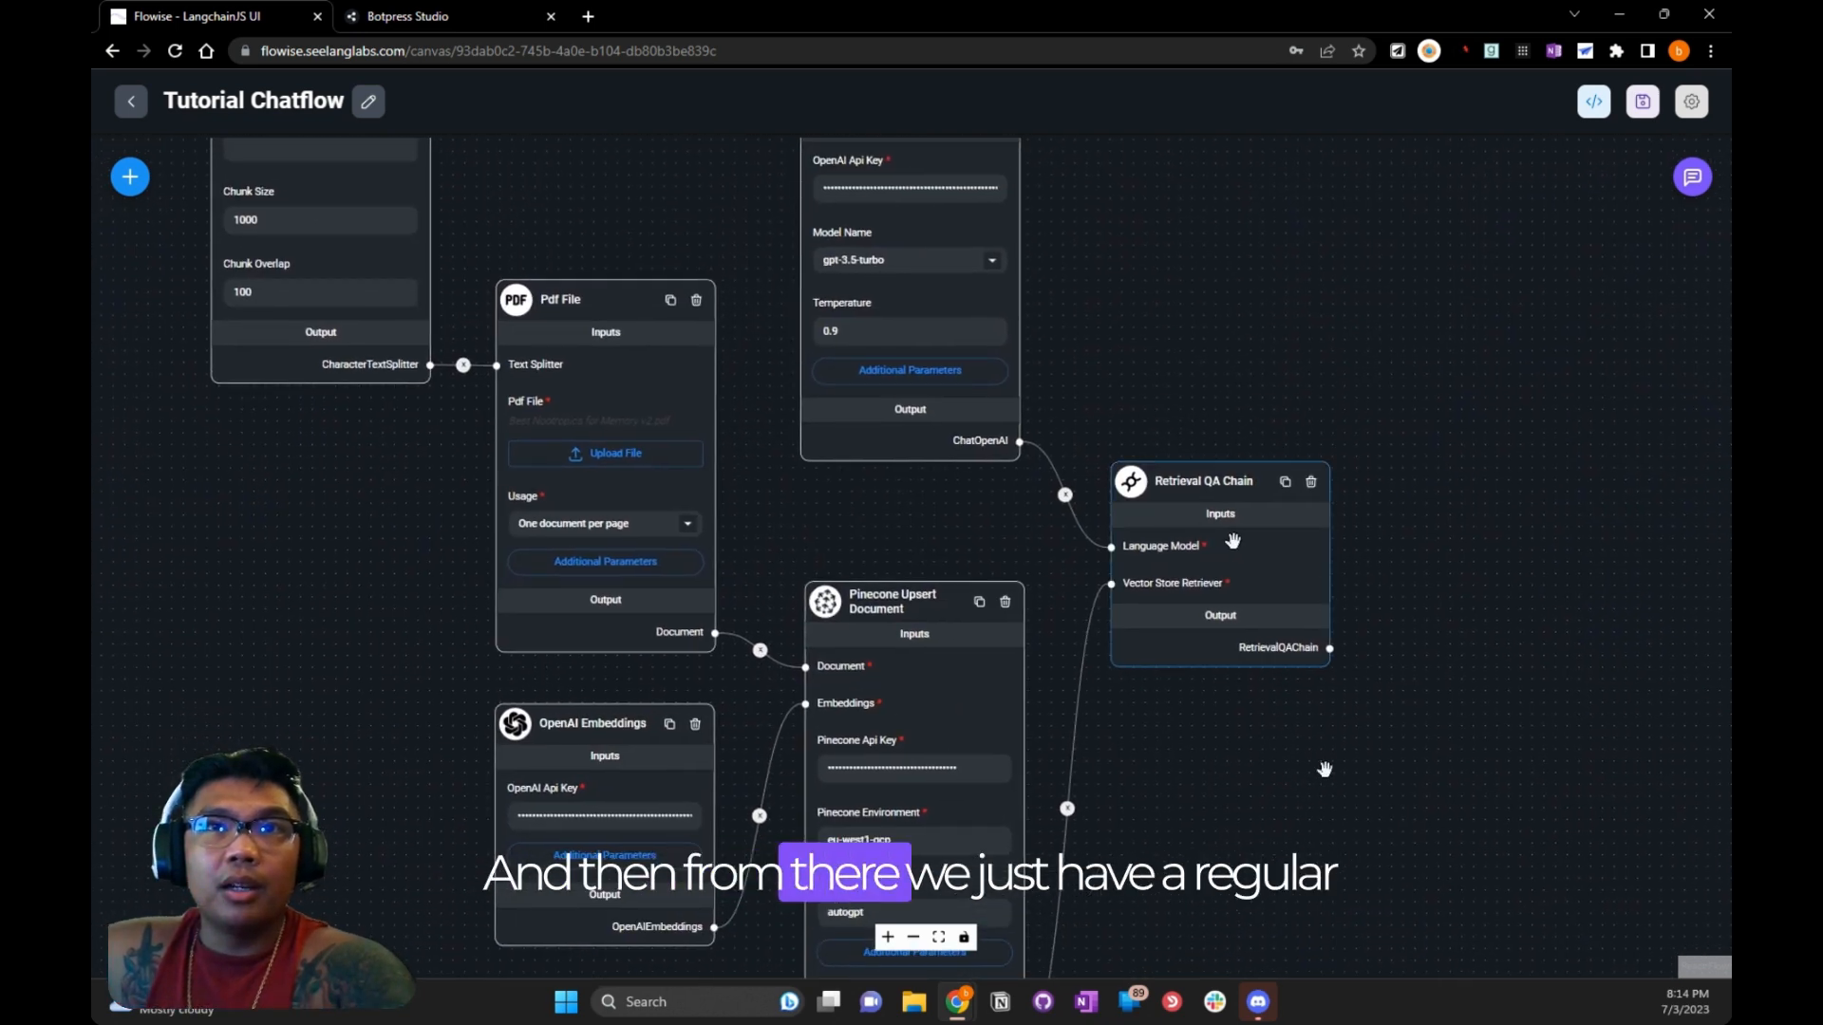
left_click_drag(1289, 337, 1396, 472)
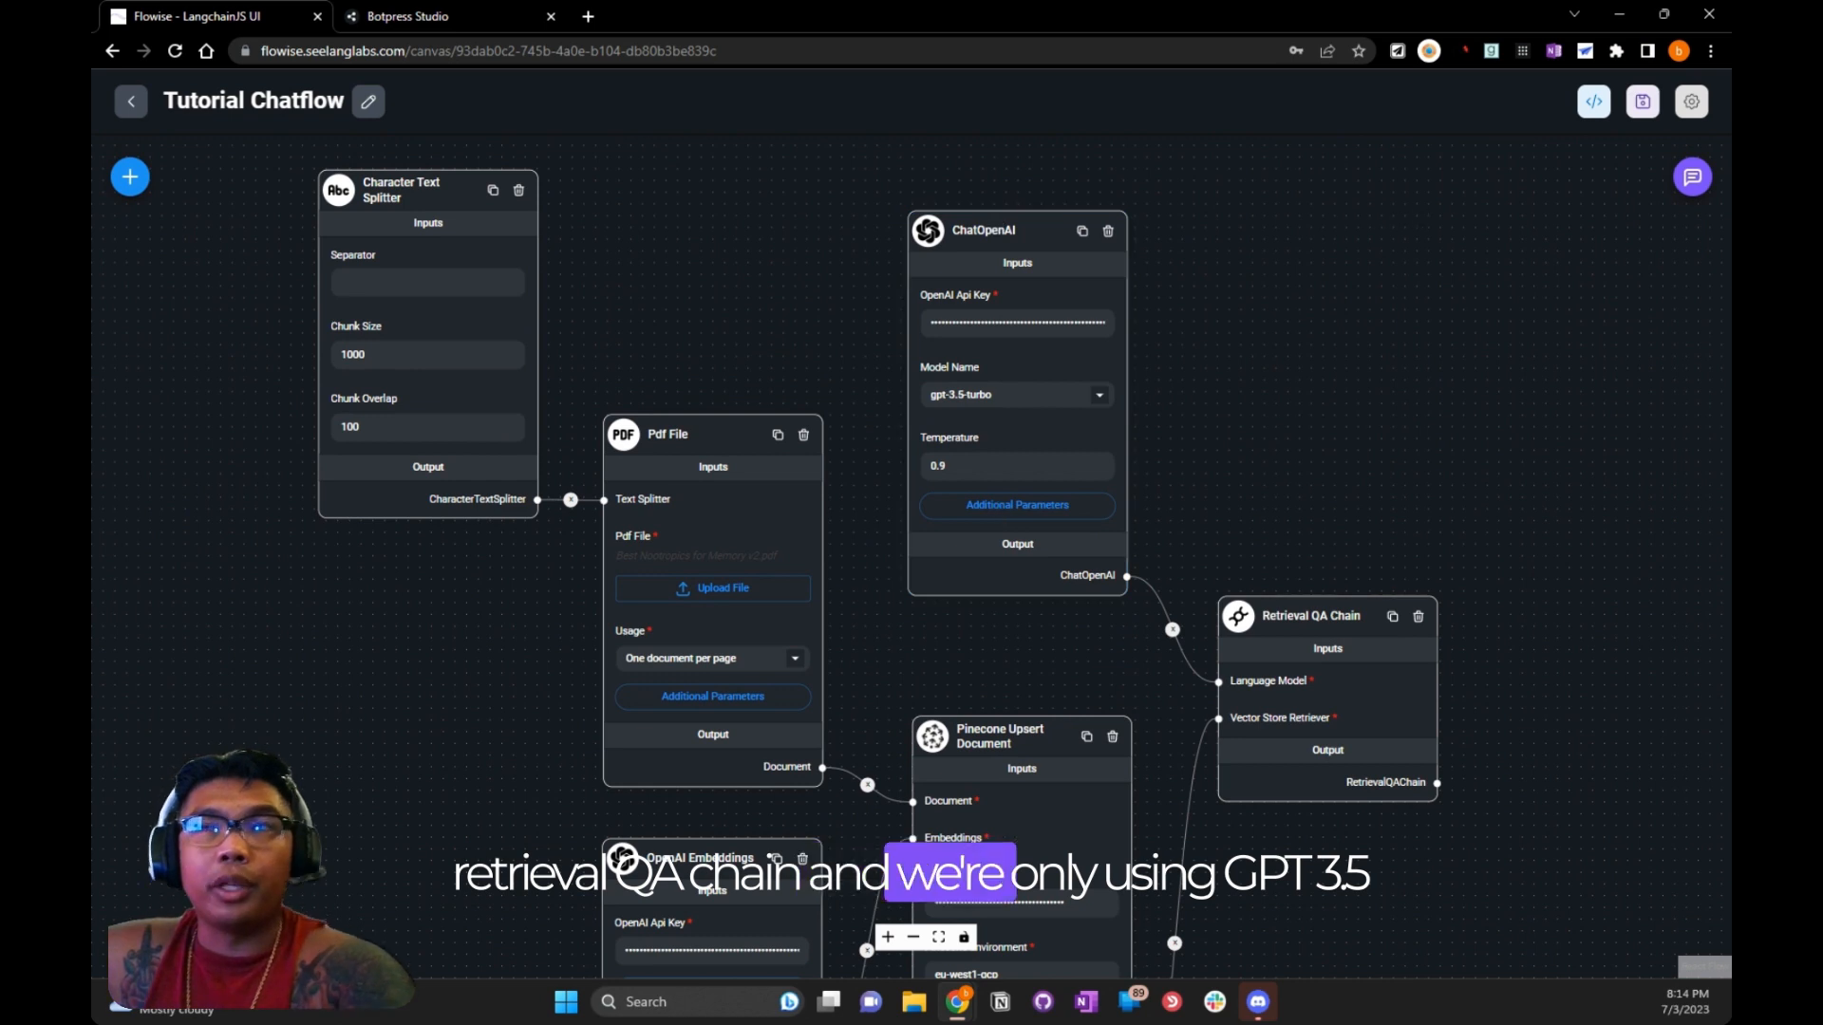
Clear all of the chatflow's chat history and reopen the chat
left_click(1688, 182)
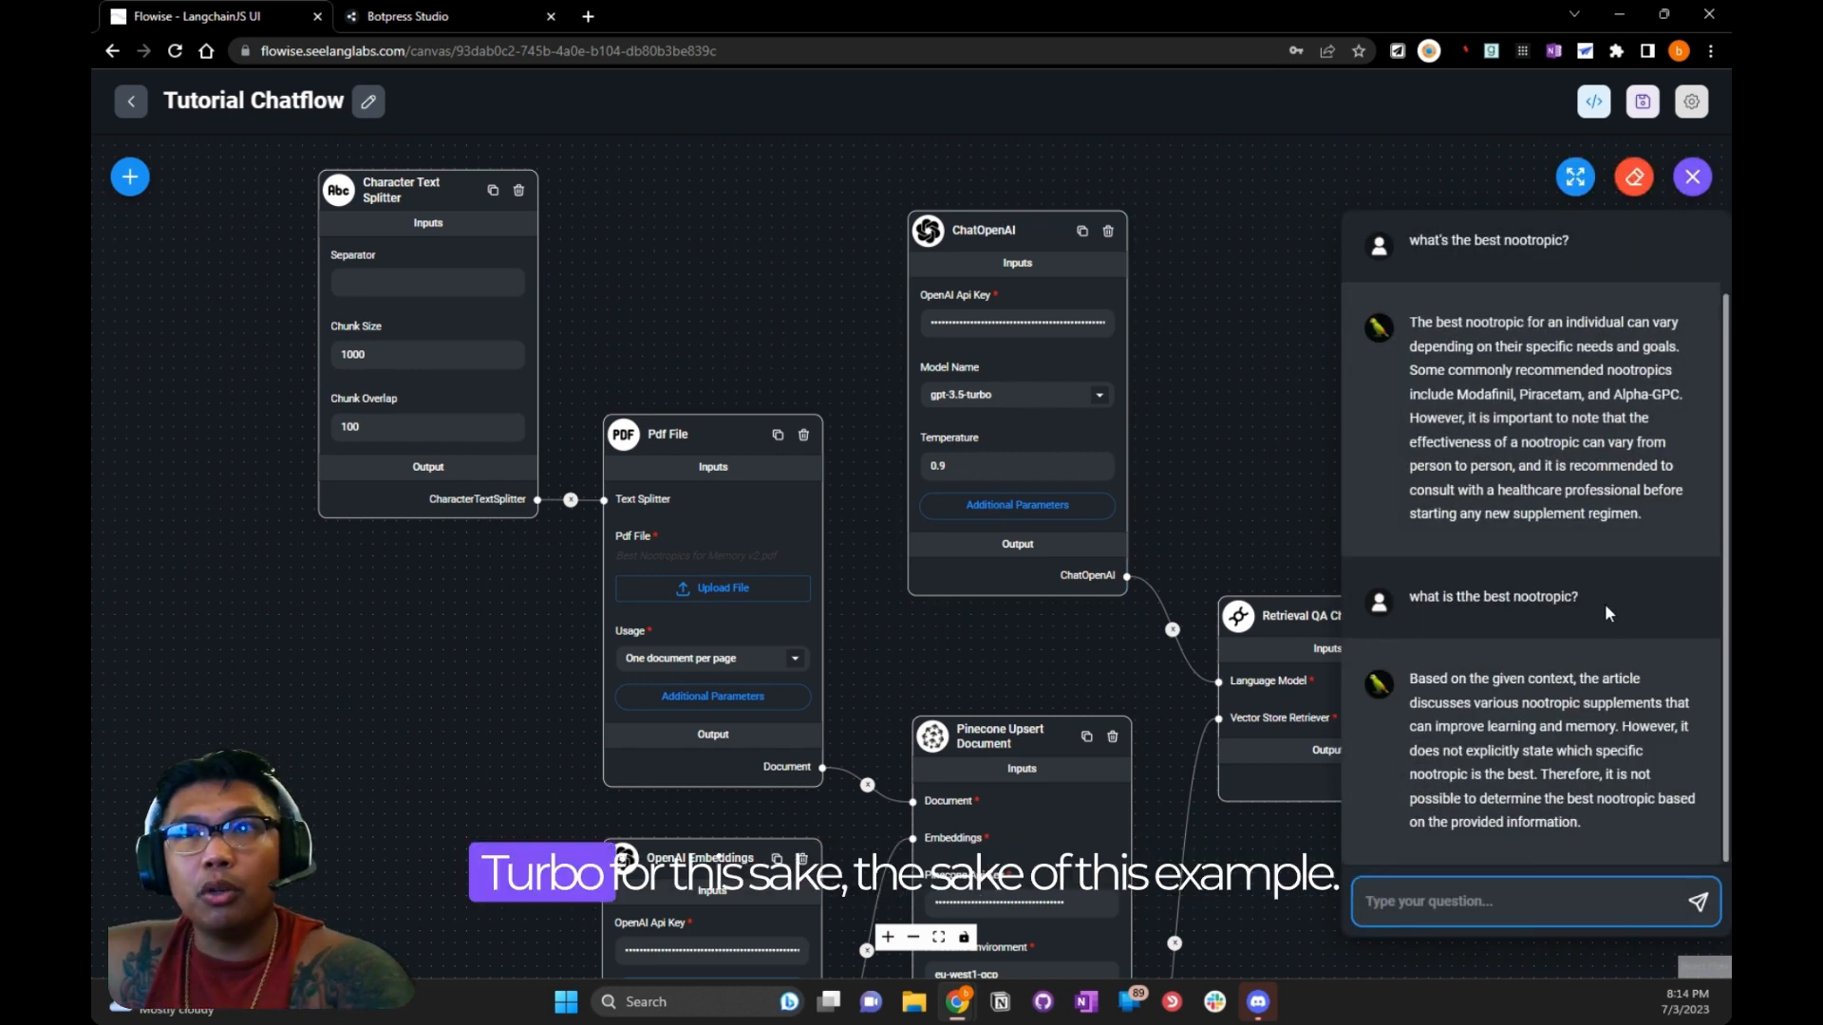
left_click(1635, 179)
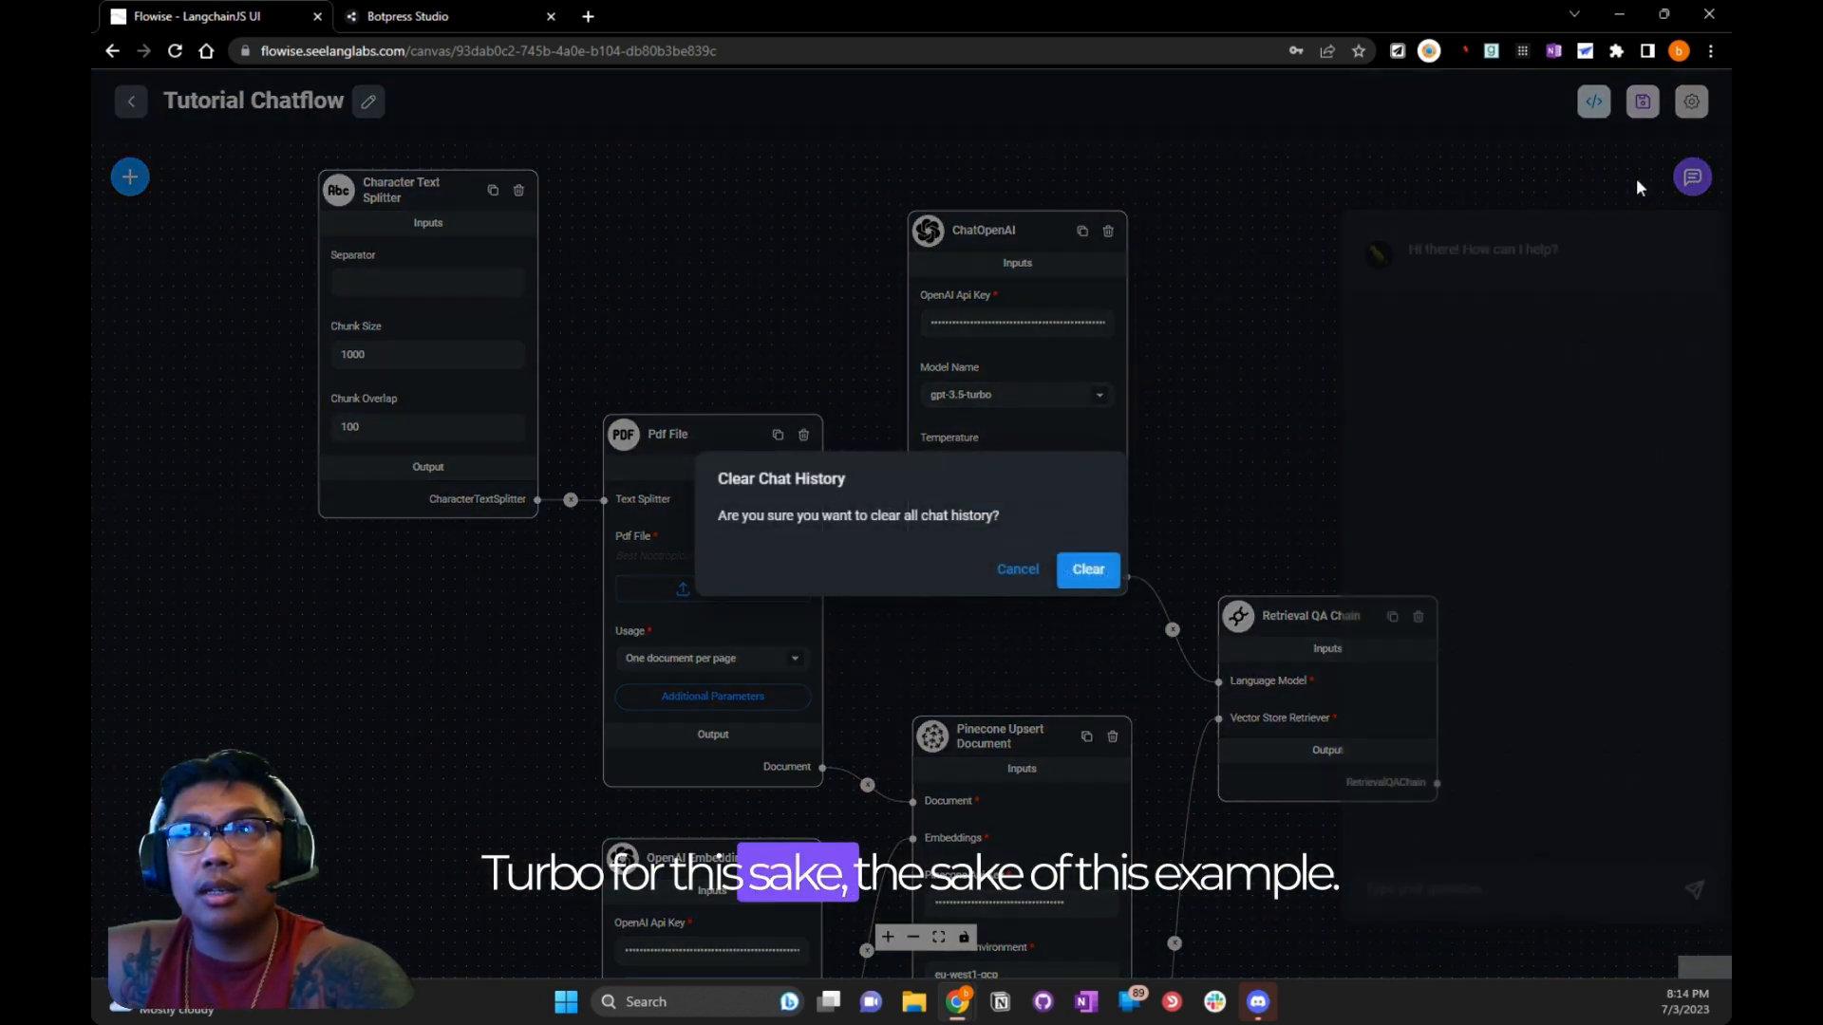
left_click(1108, 579)
left_click(1700, 194)
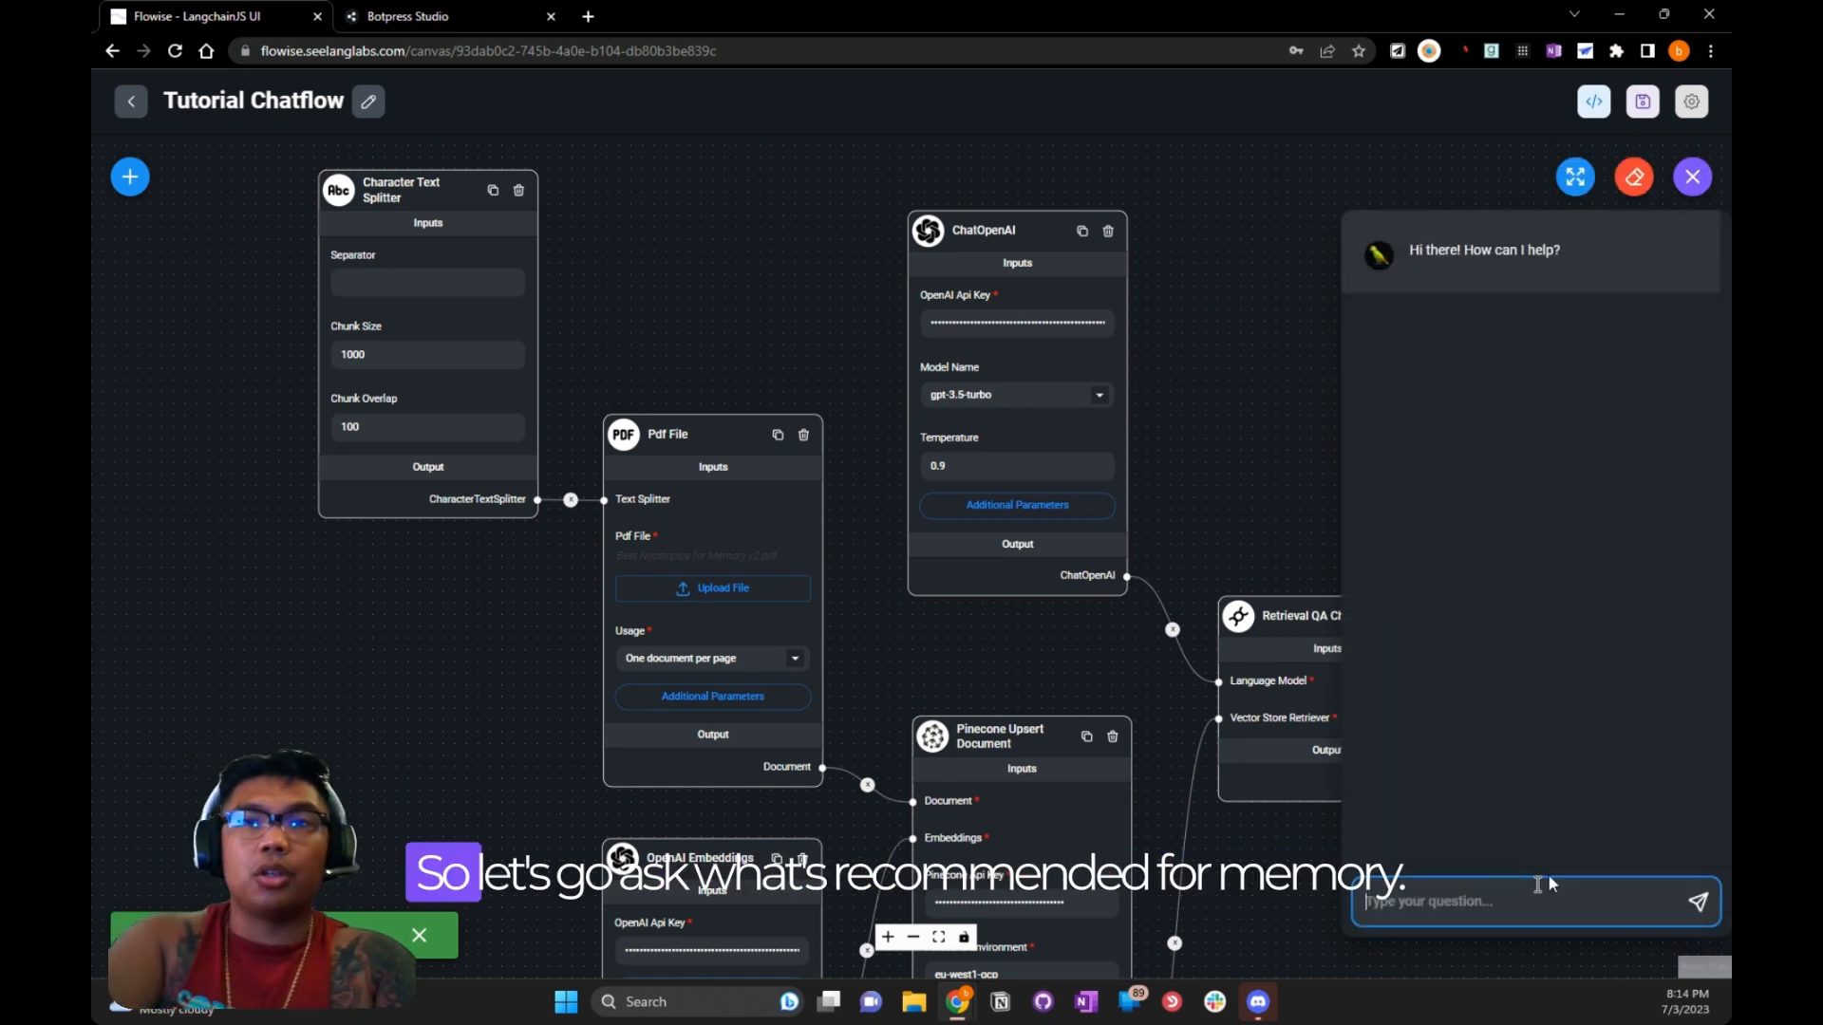
Ask the chatflow "what's recommended for memory?" in the test chat
type("what's rec")
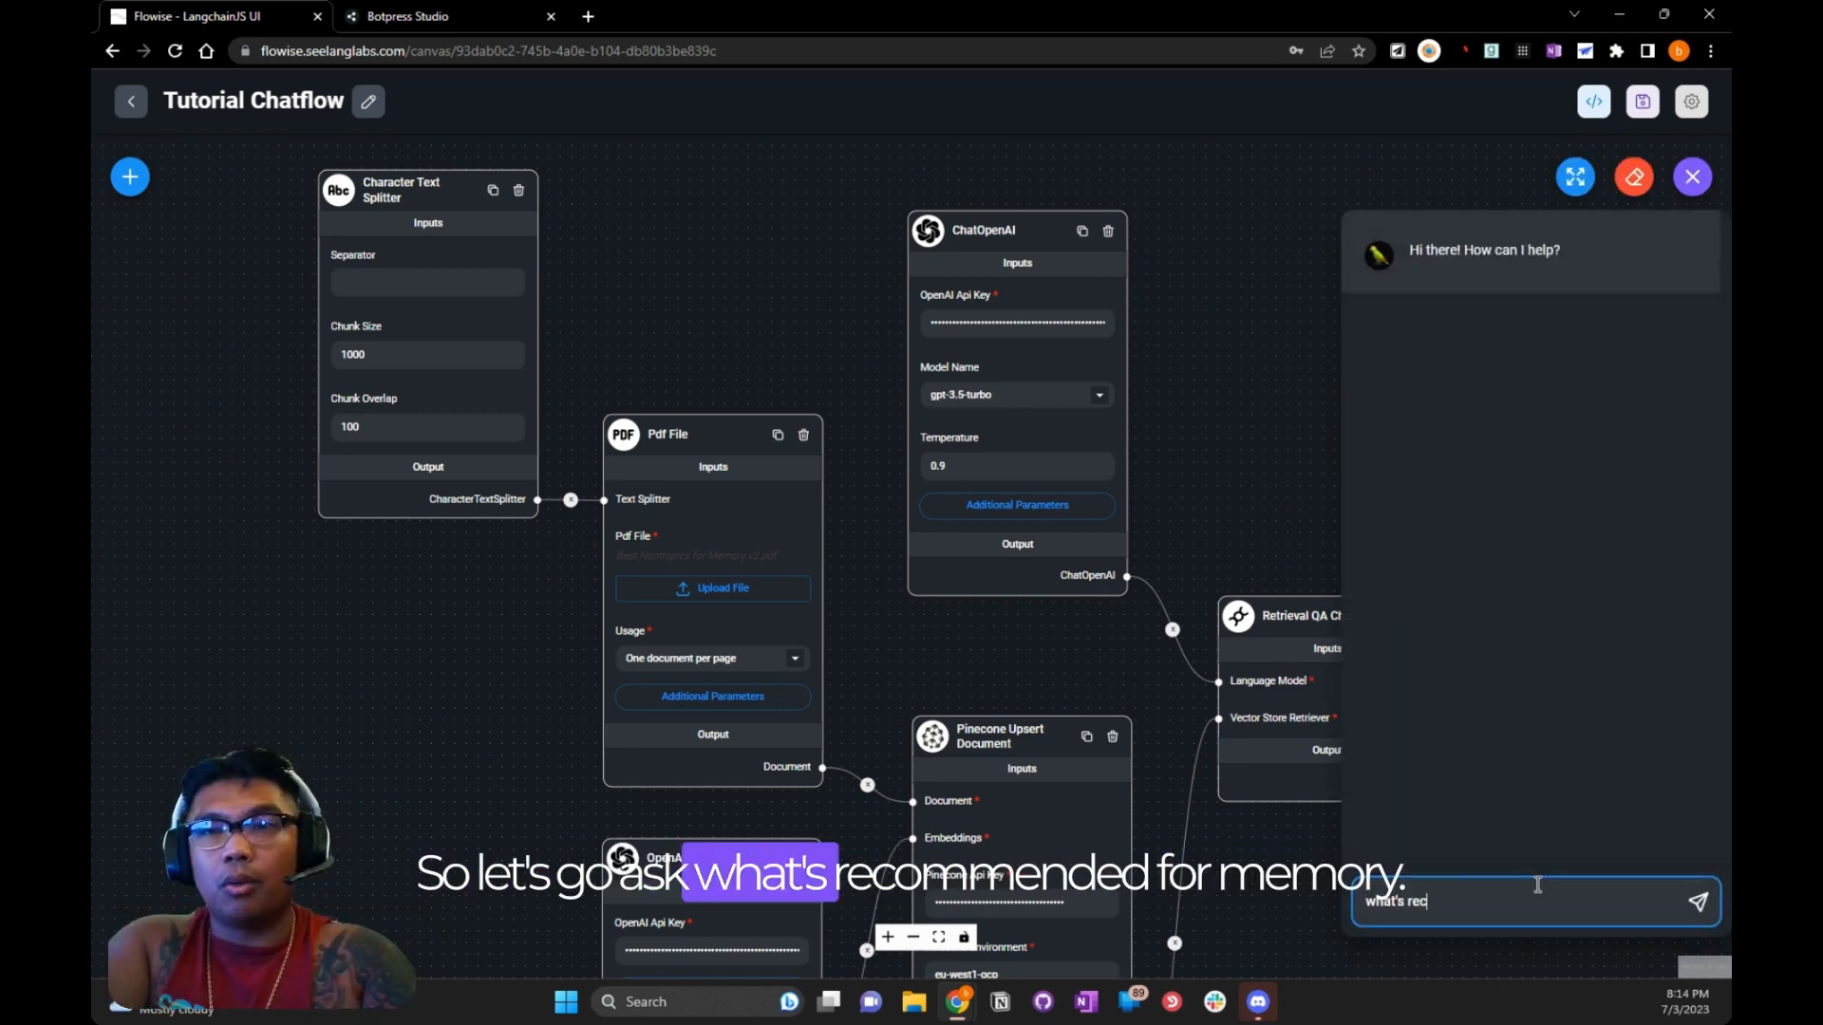
type("ommended for memor")
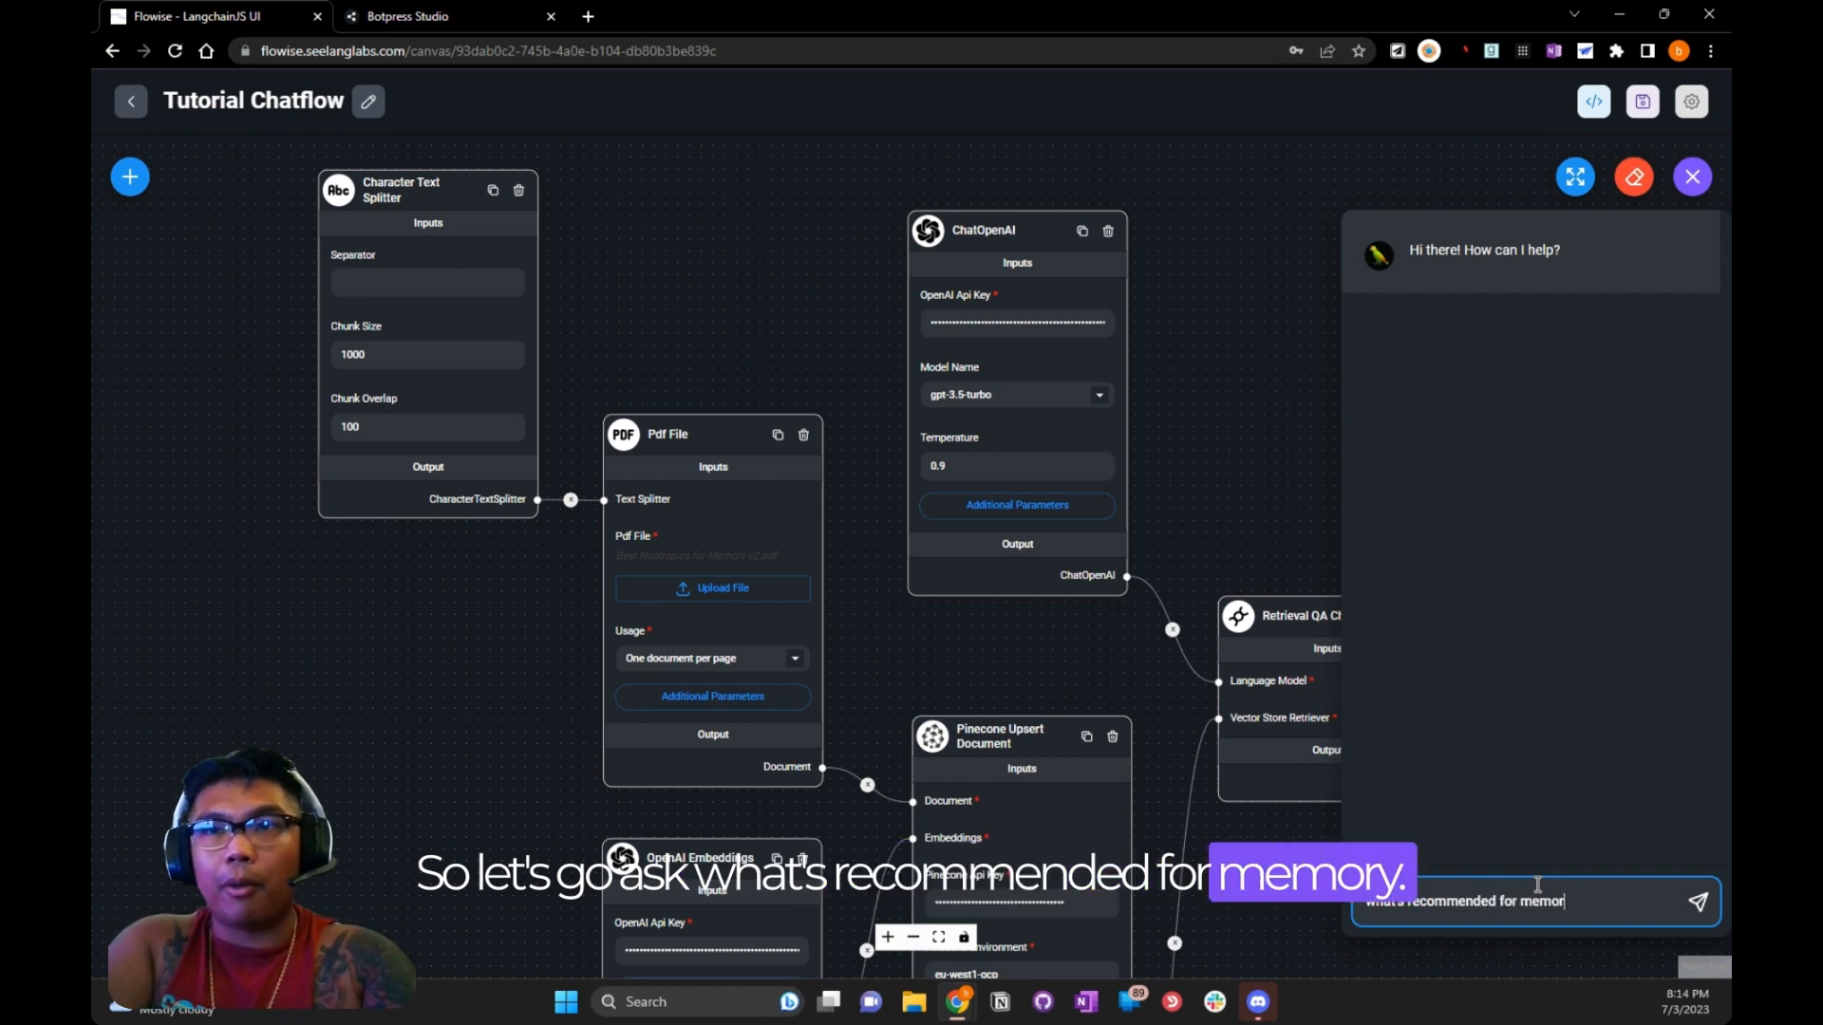
type("y?")
key("Return")
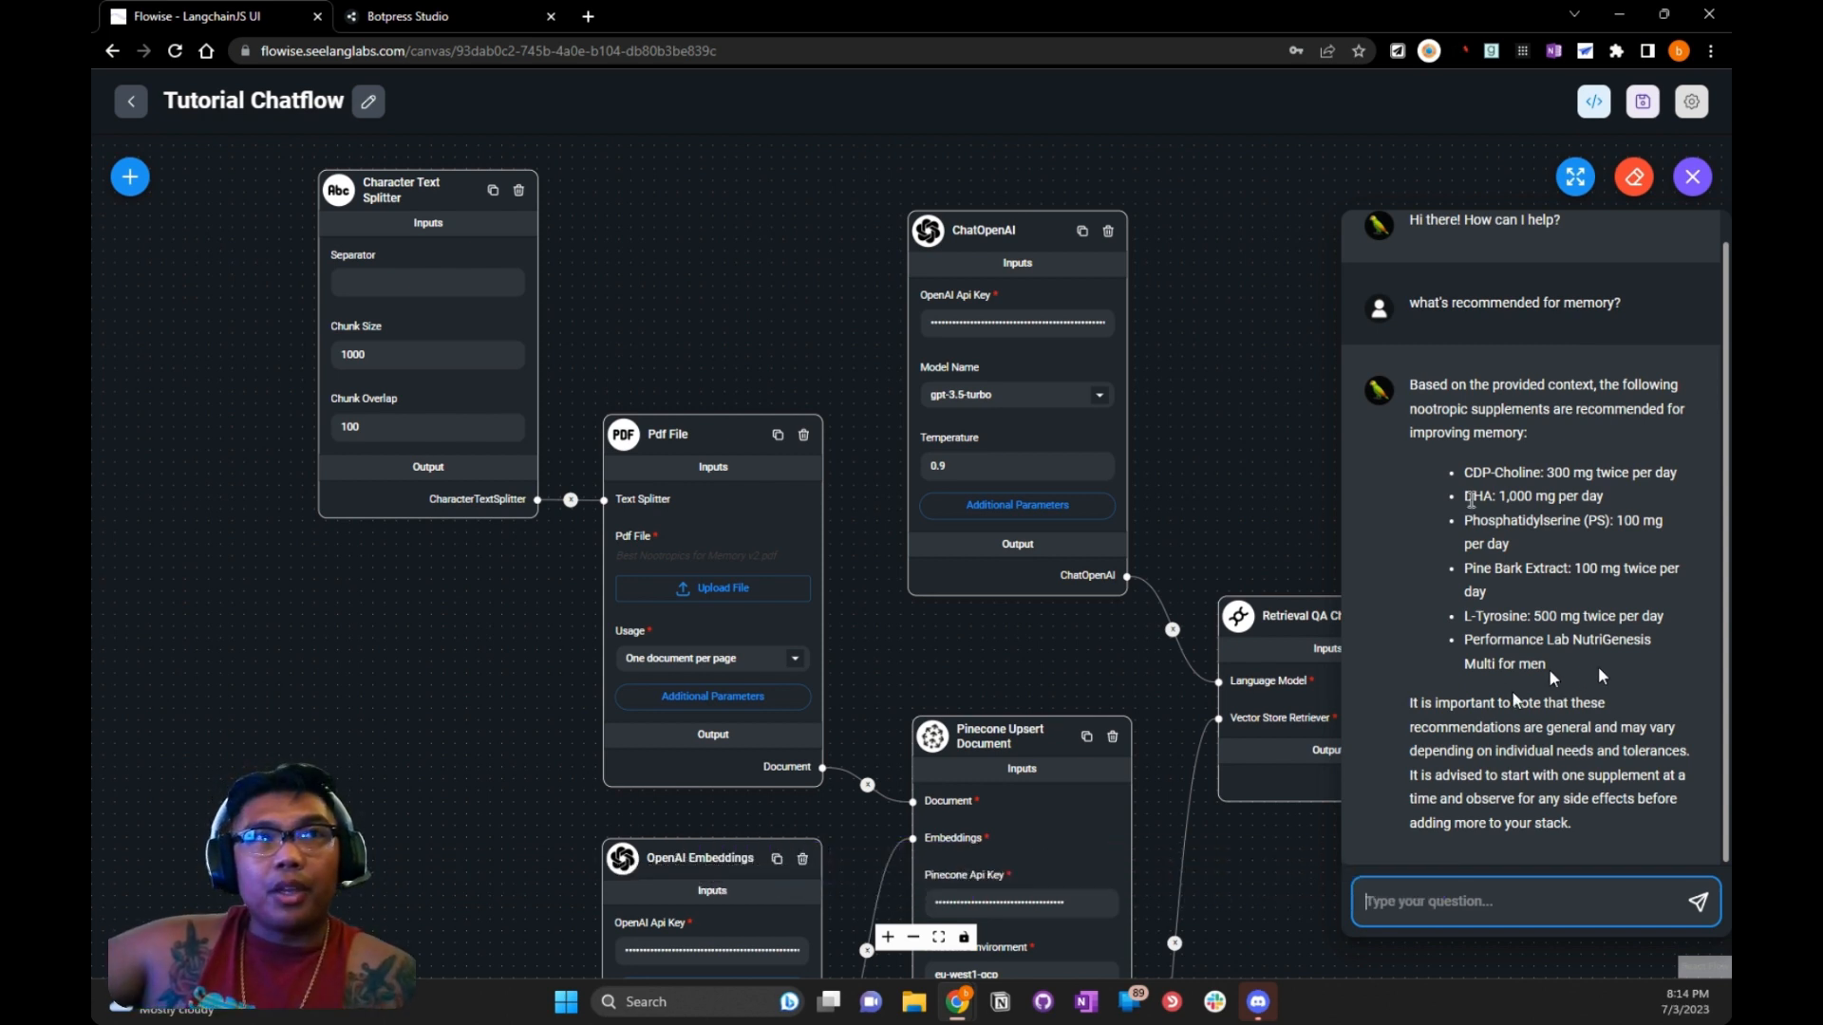
Browse the Agents category of available nodes, including AutoGPT, BabyAGI, the MRKL agents and the OpenAI Function Agent
left_click(131, 178)
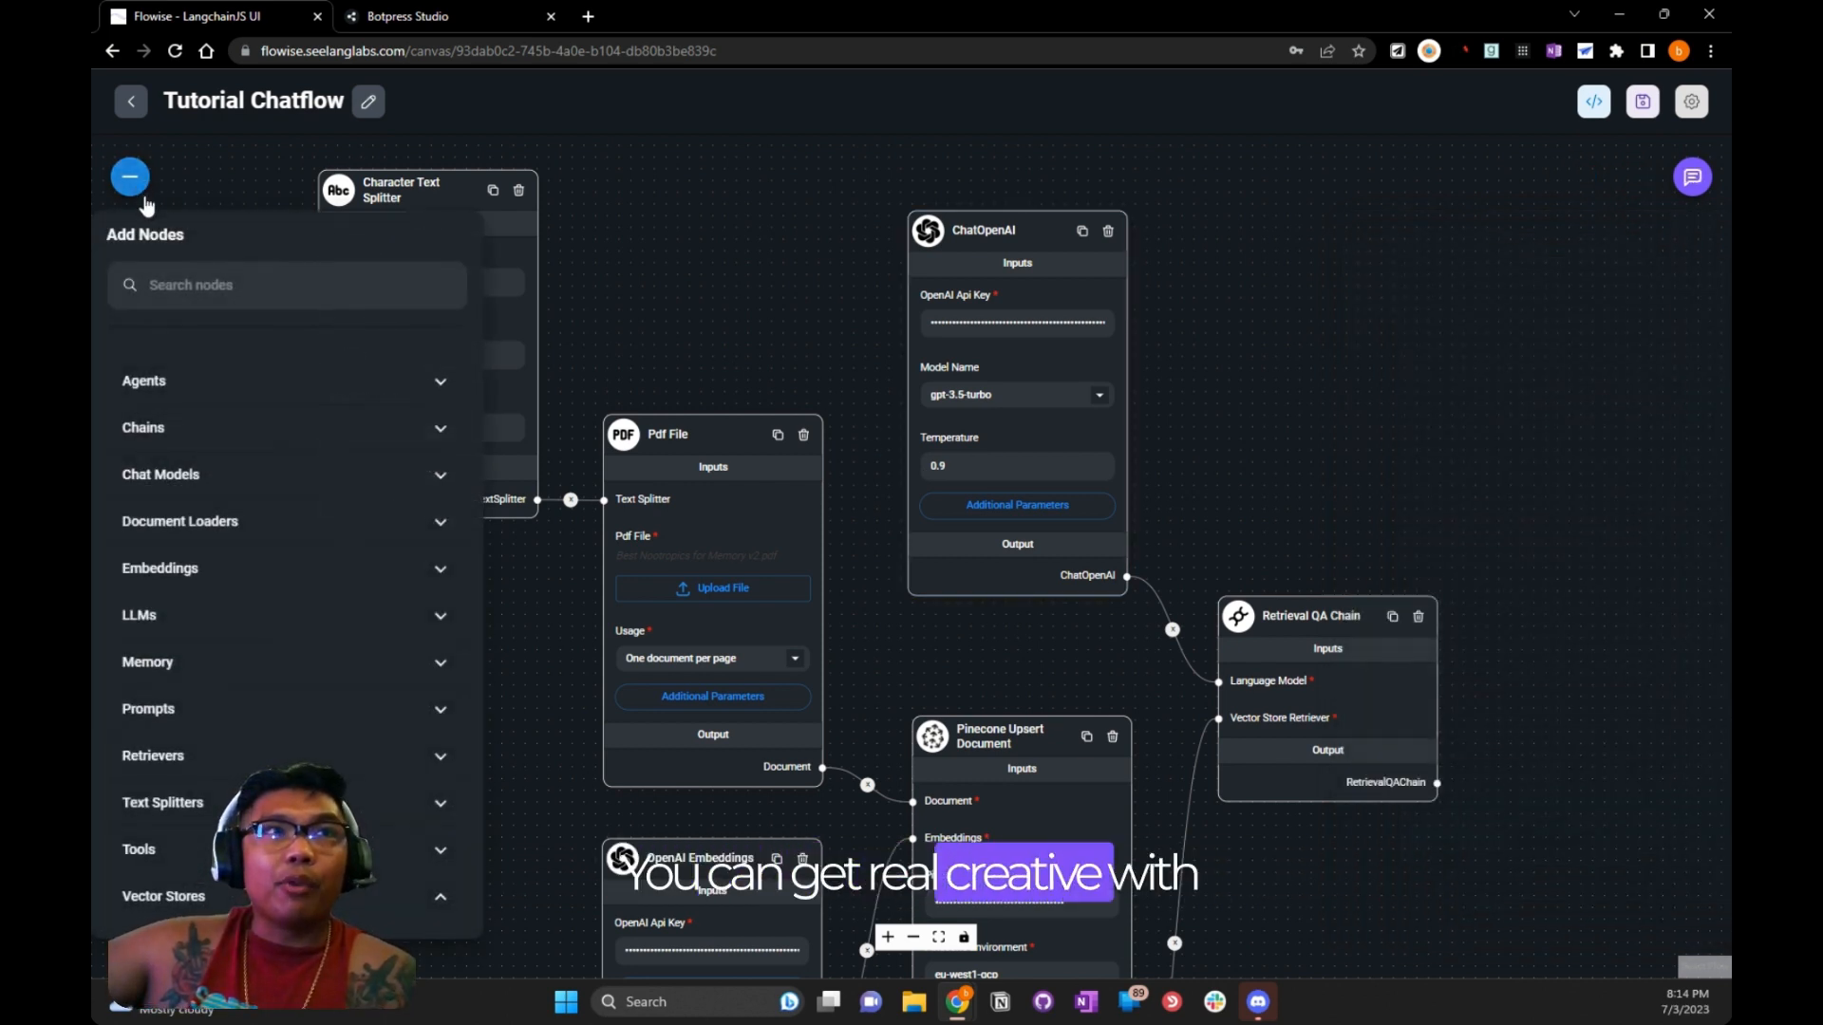
left_click(254, 390)
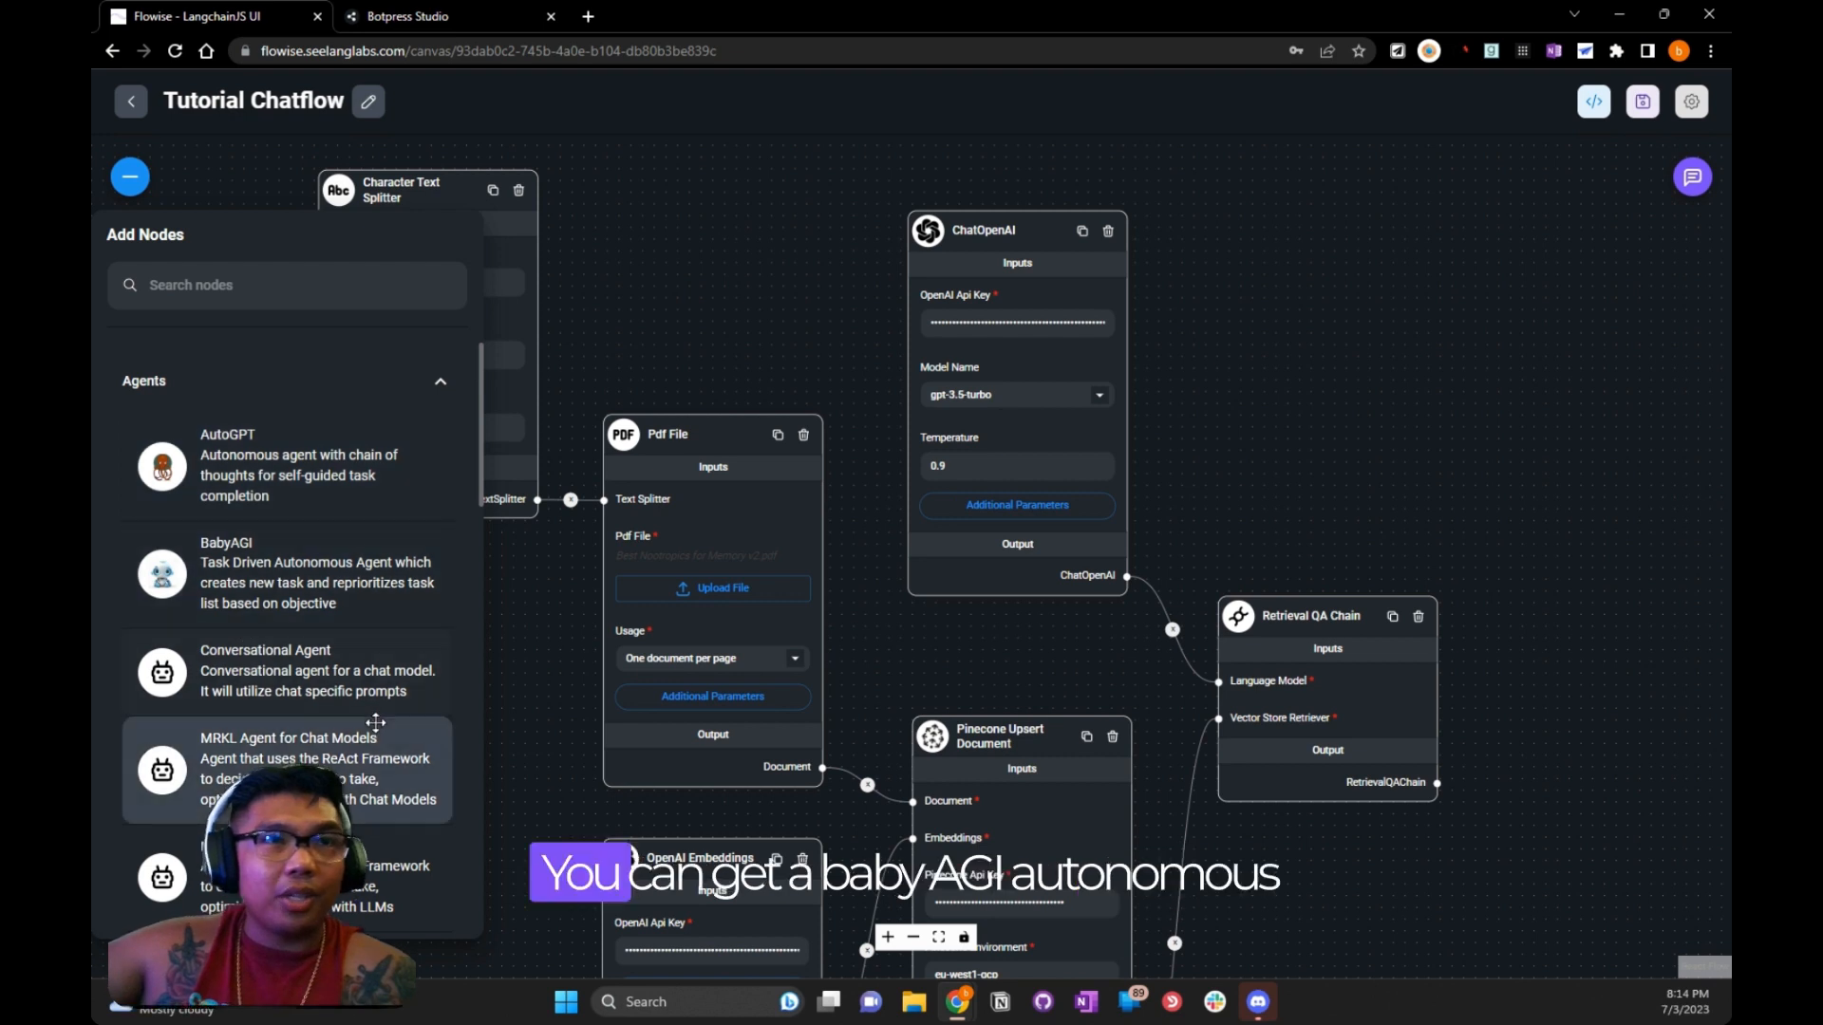
scroll(288, 584, "down", 1)
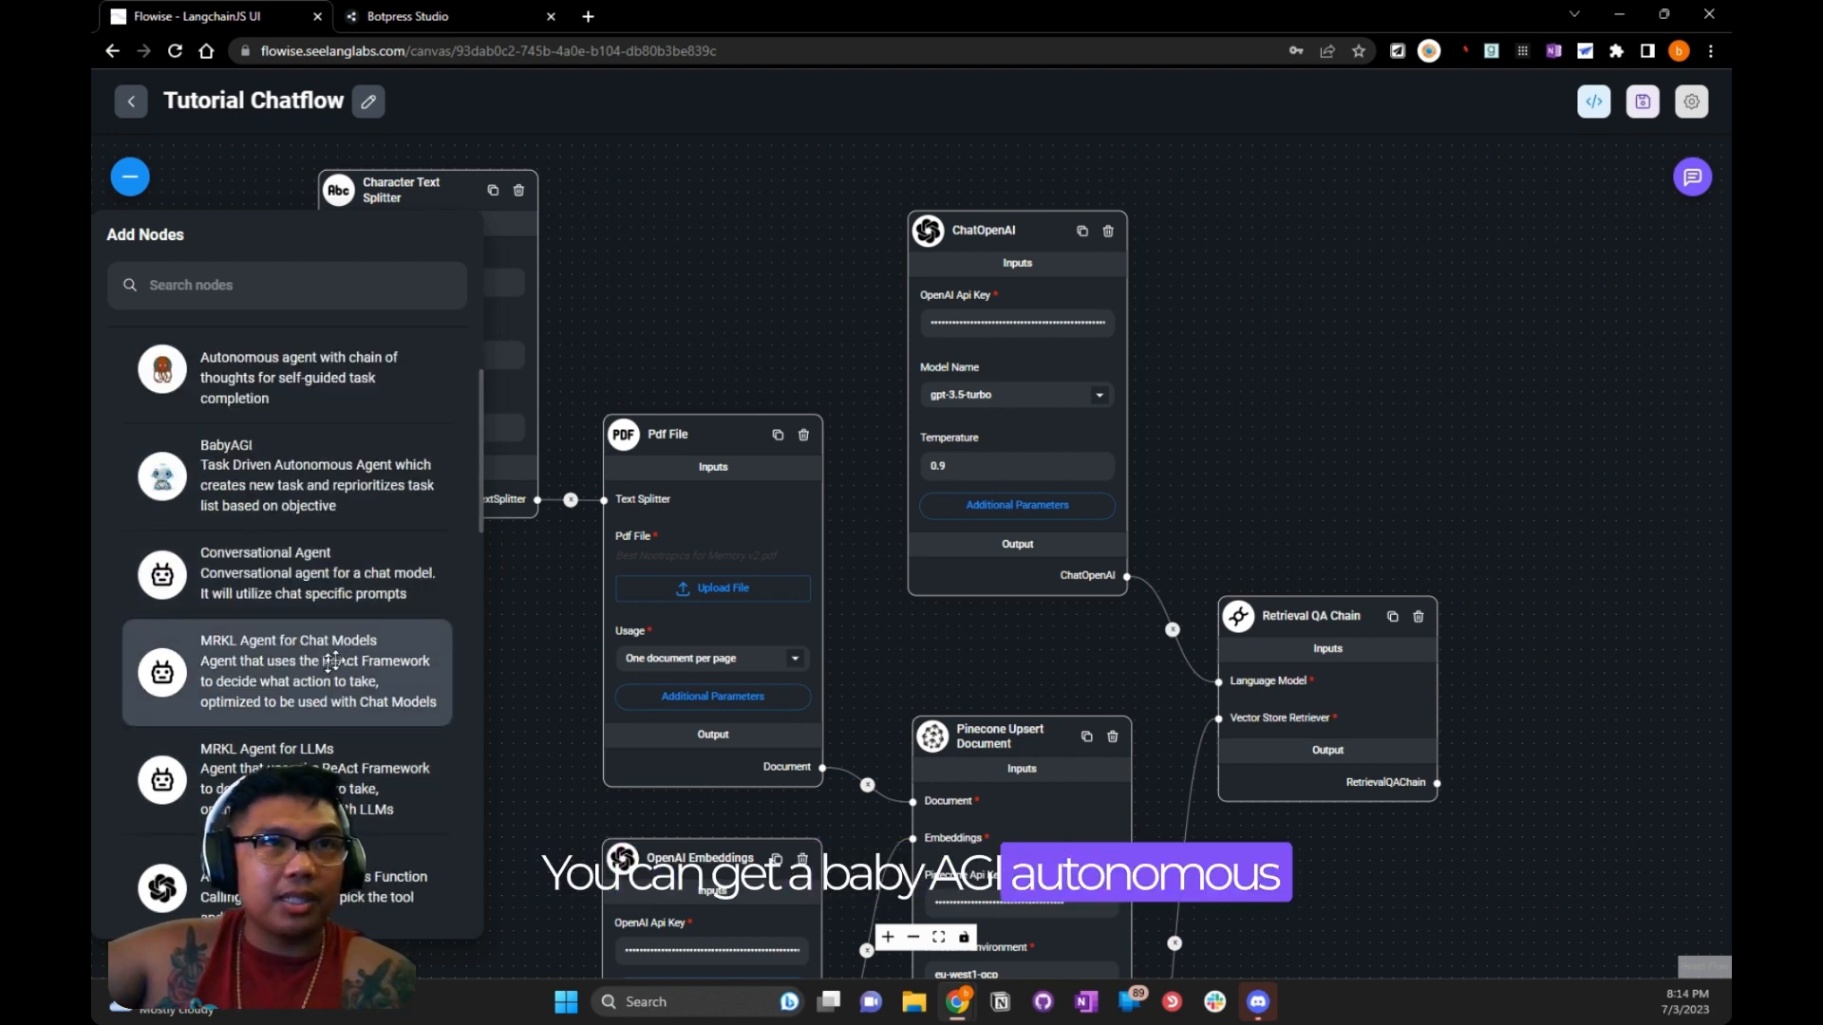
scroll(342, 493, "down", 1)
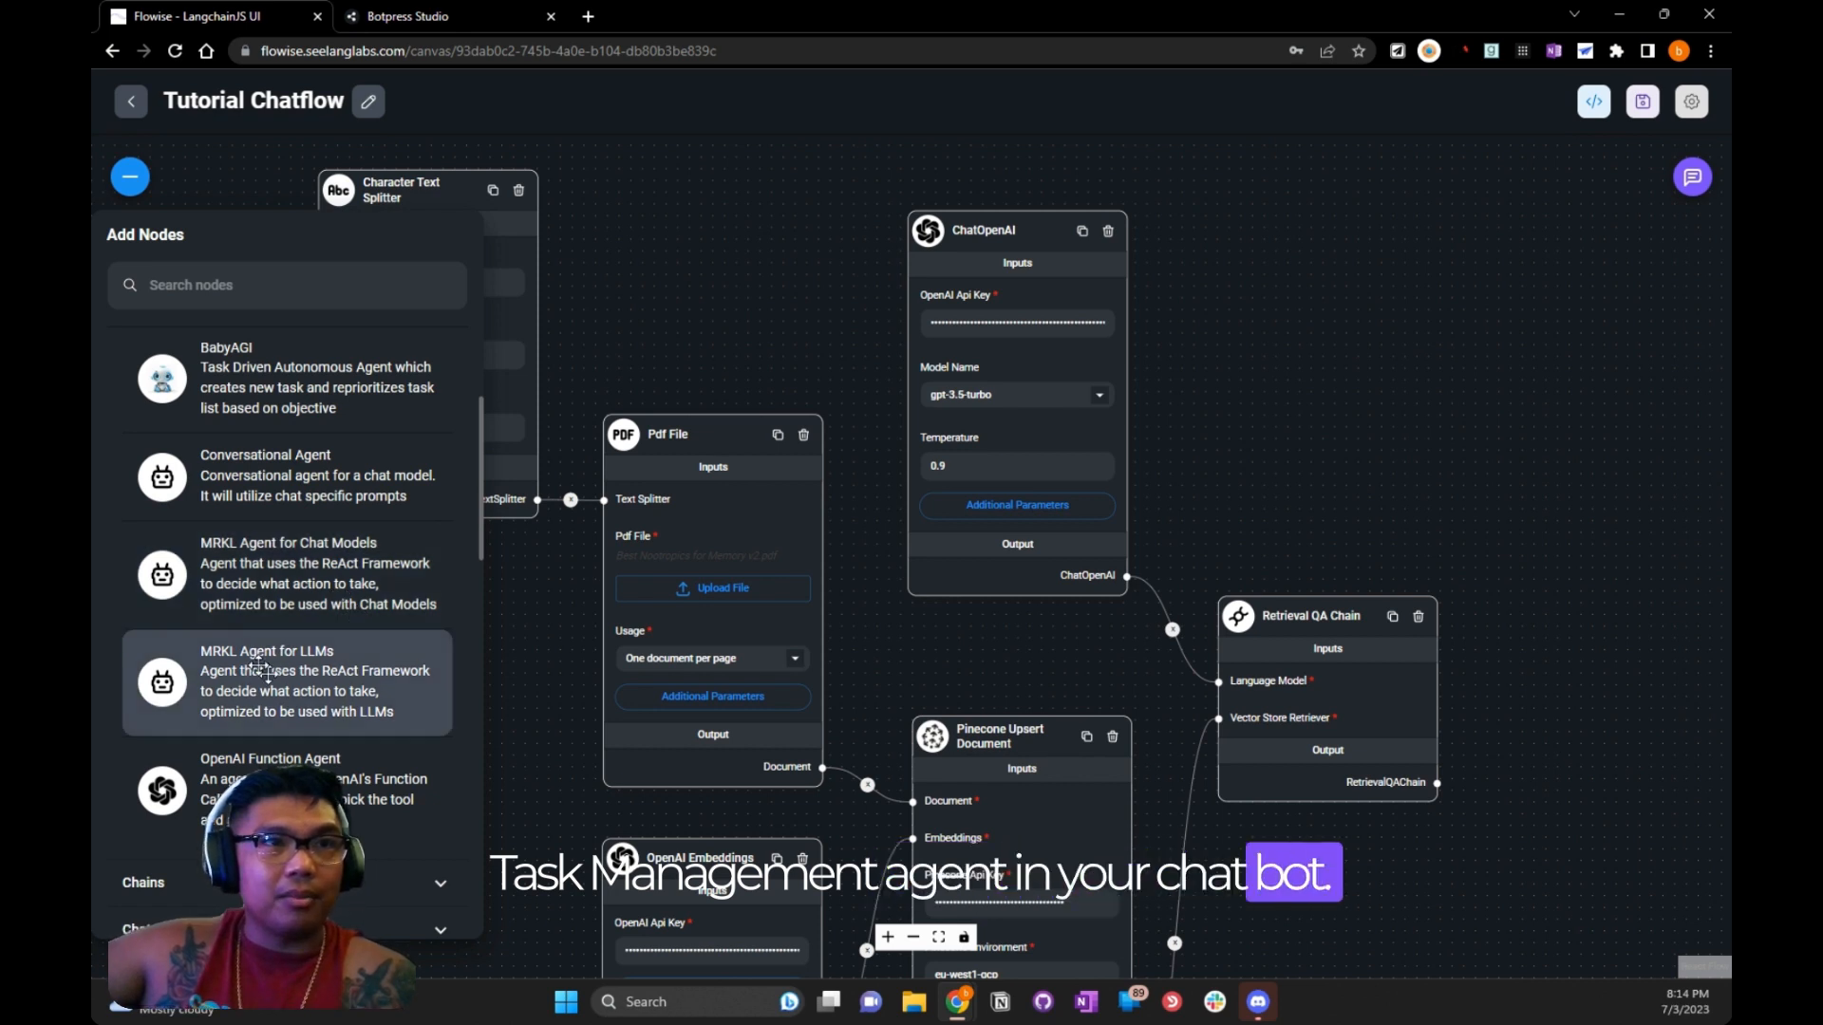
scroll(183, 718, "down", 1)
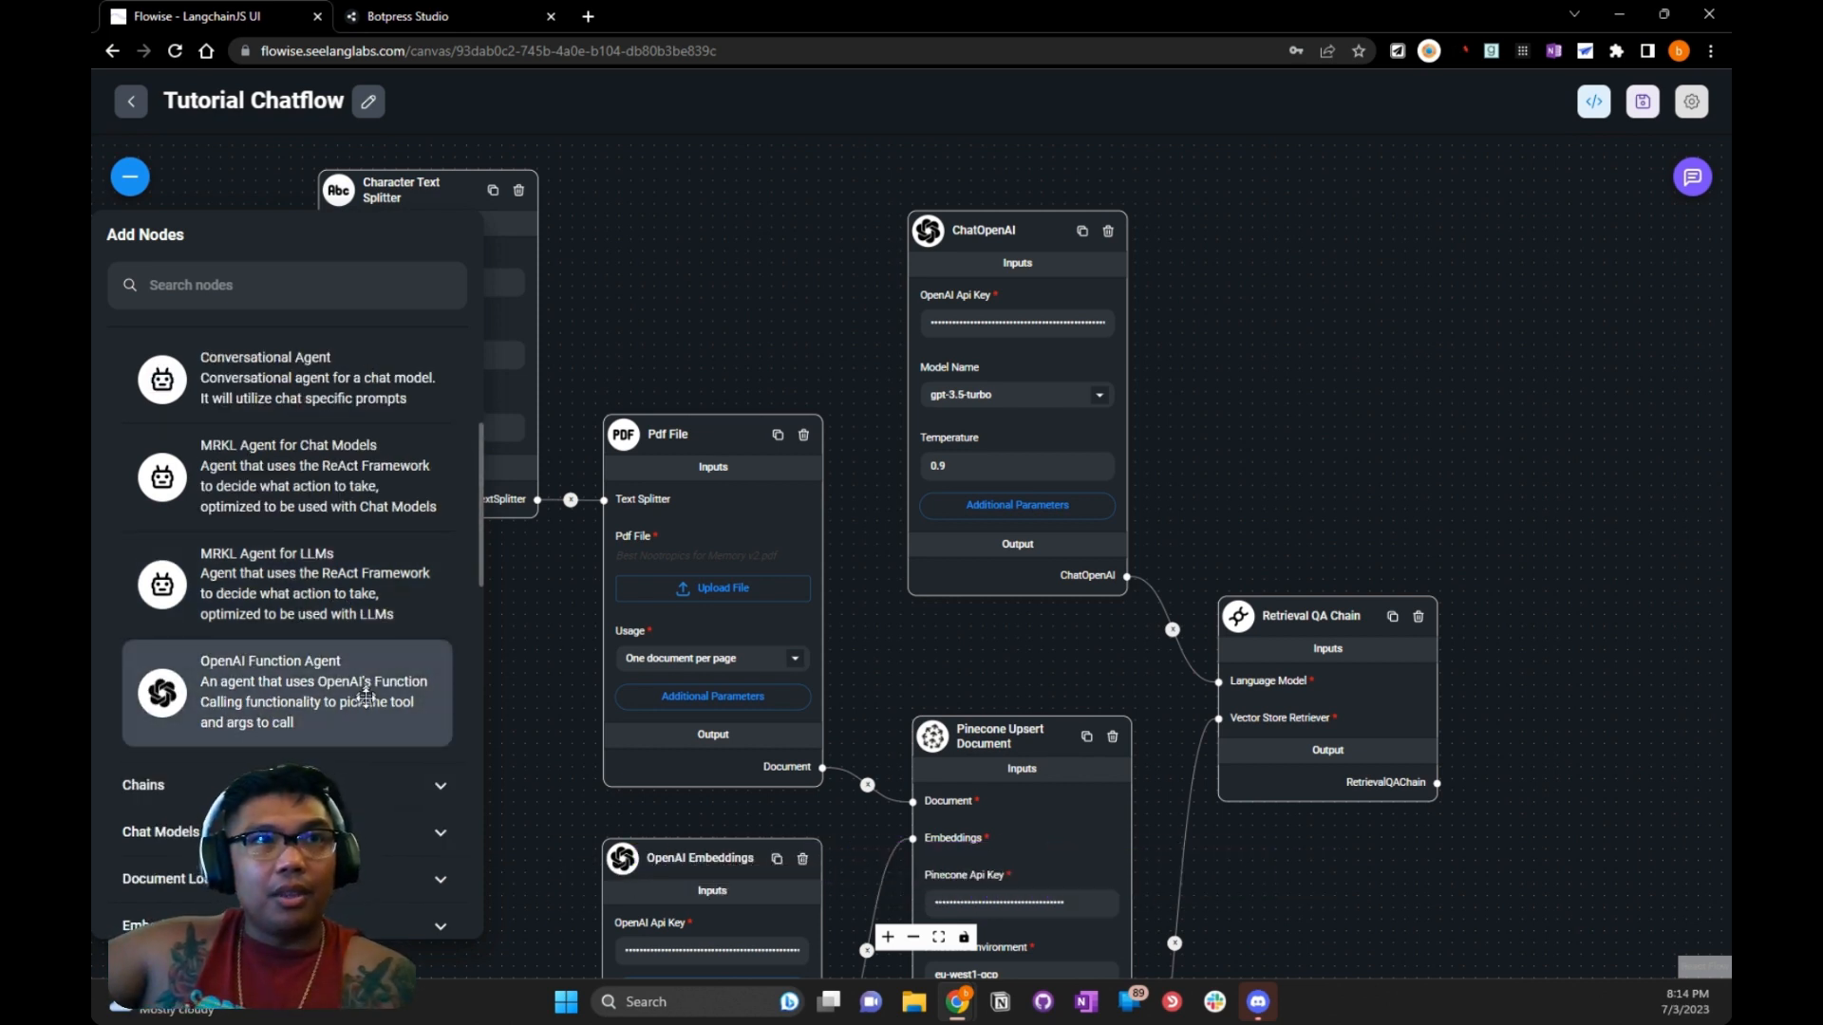
scroll(358, 723, "down", 2)
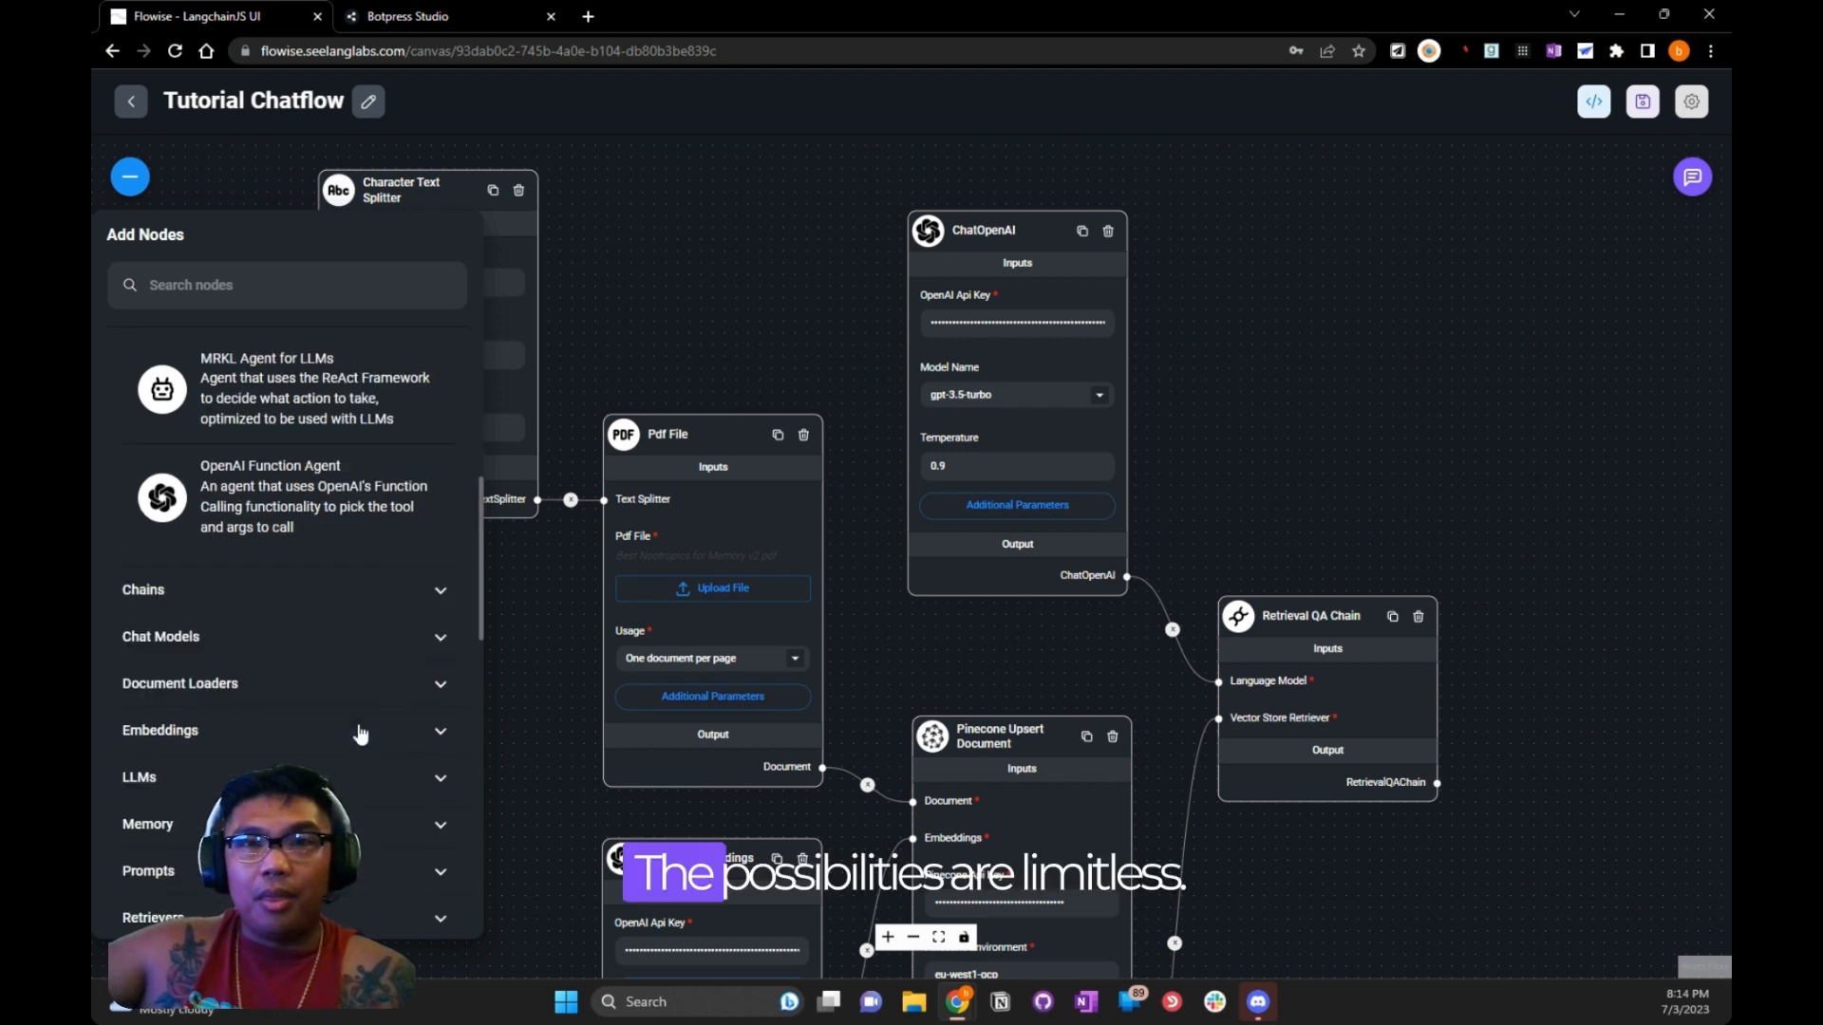